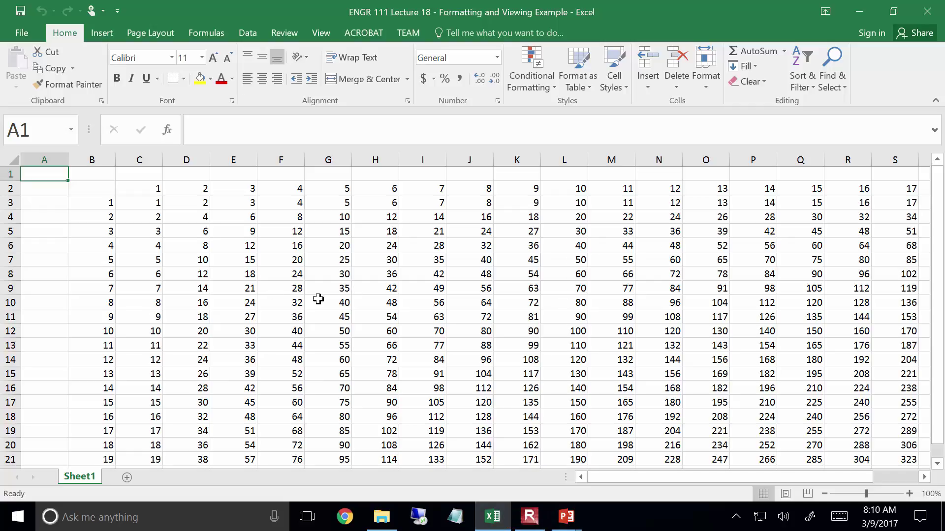
- Check the product in cell E10 against its row header in B10 and its column header in E2
{"action": "left_click", "coordinate": [235, 306]}
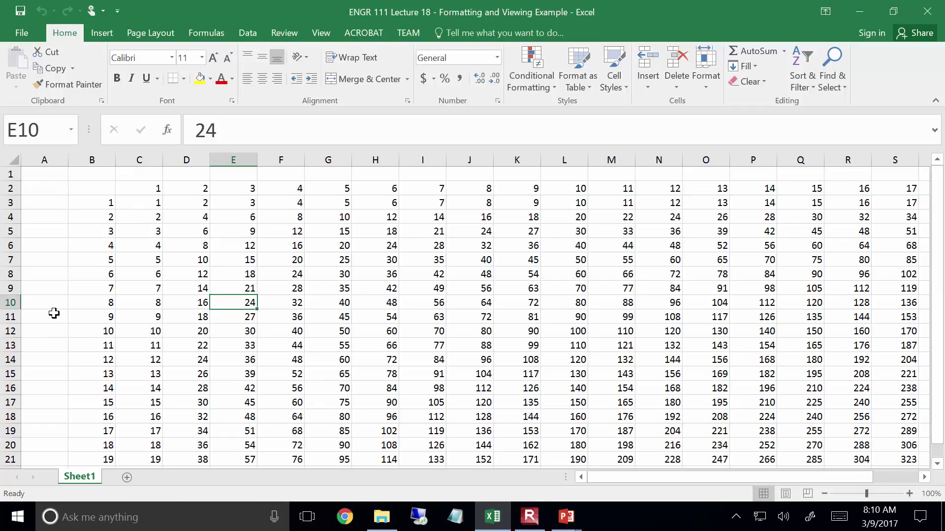
{"action": "left_click", "coordinate": [109, 298]}
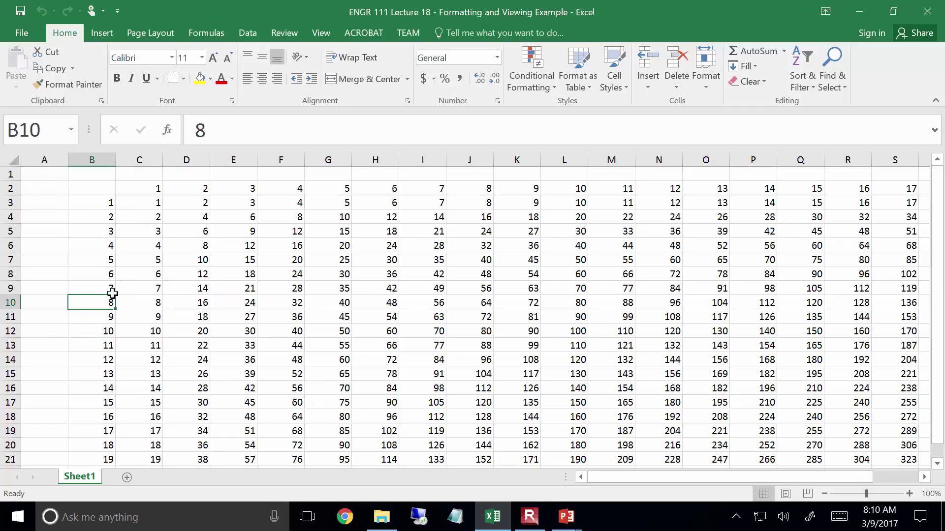
{"action": "left_click", "coordinate": [236, 185]}
{"action": "left_click", "coordinate": [239, 311]}
{"action": "left_click", "coordinate": [241, 306]}
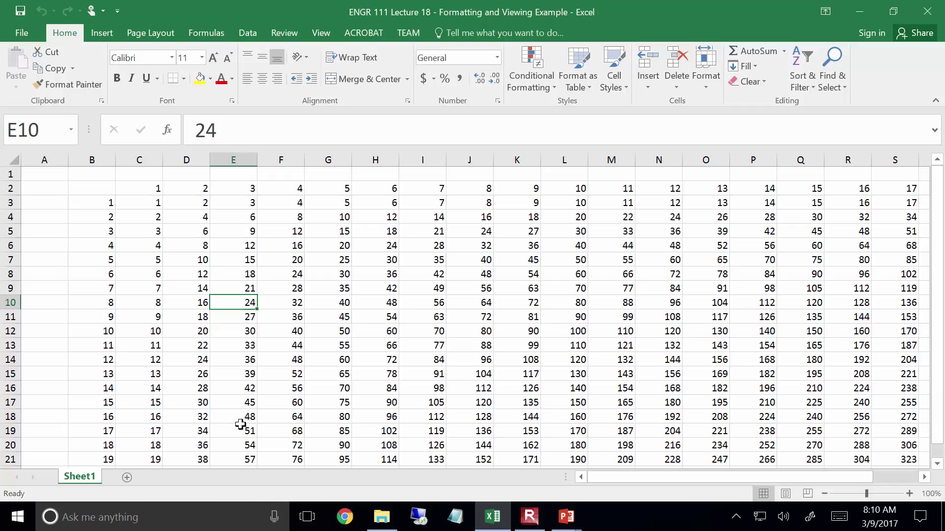
{"action": "left_click_drag", "start_coordinate": [139, 187], "coordinate": [201, 197]}
{"action": "left_click_drag", "start_coordinate": [140, 188], "coordinate": [581, 191]}
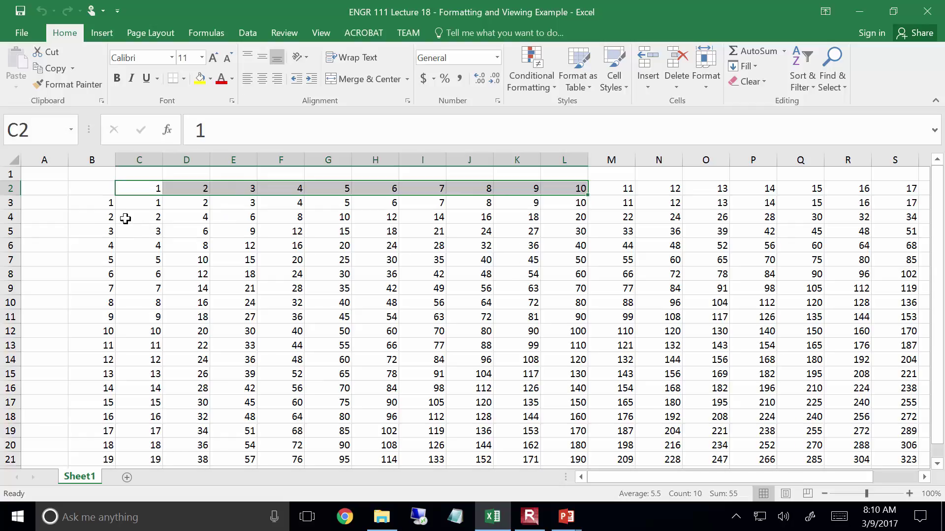
{"action": "left_click_drag", "start_coordinate": [98, 202], "coordinate": [96, 396]}
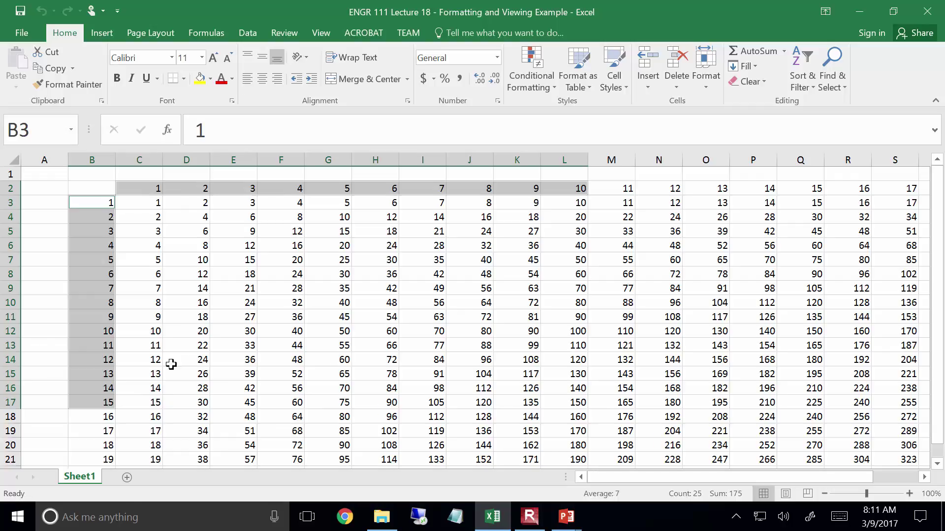
- Fill the full header row C2:V2 and header column B3:B22 of the multiplication table with yellow
{"action": "scroll", "coordinate": [171, 364], "scroll_direction": "down", "scroll_amount": 2}
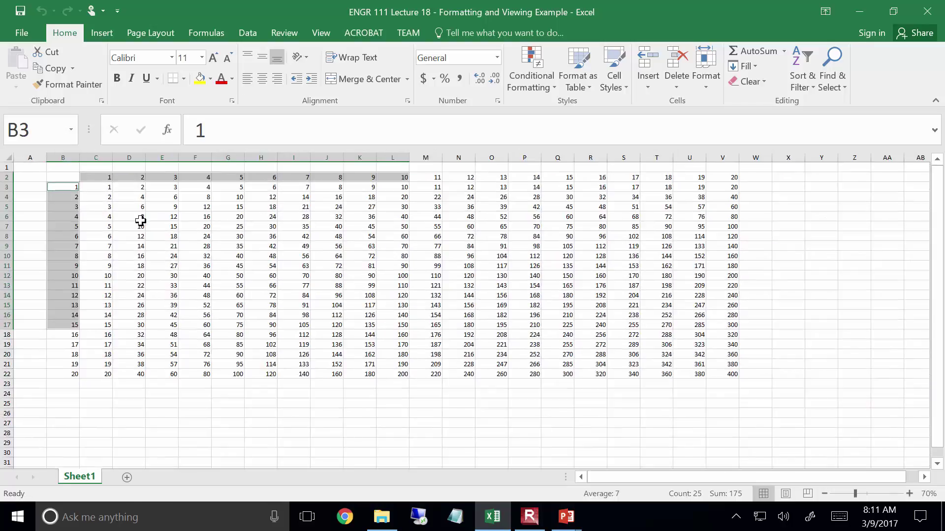
{"action": "left_click_drag", "start_coordinate": [89, 177], "coordinate": [724, 178]}
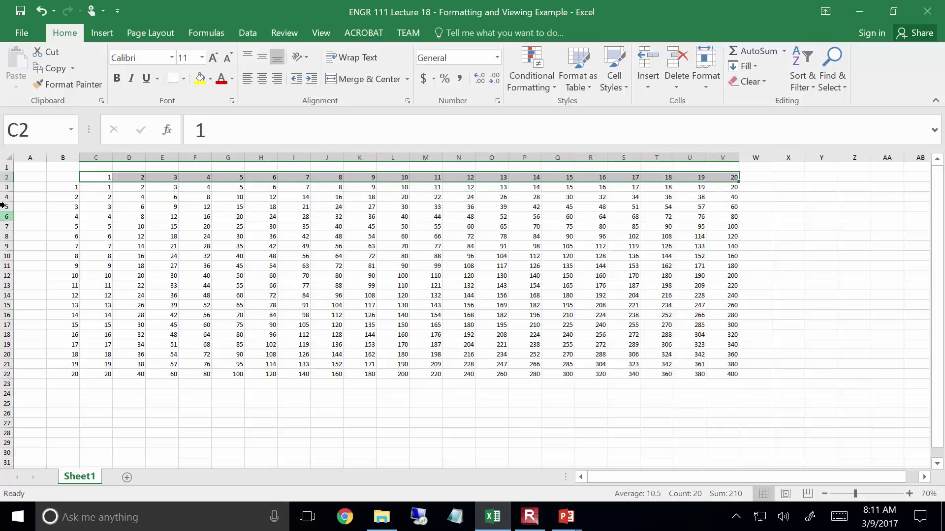
{"action": "left_click_drag", "start_coordinate": [71, 192], "coordinate": [69, 374]}
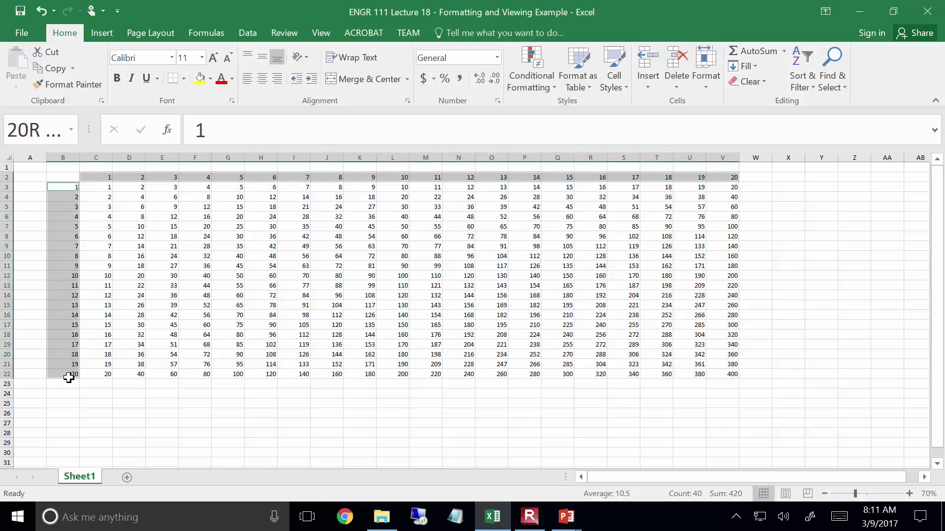
{"action": "left_click", "coordinate": [198, 79]}
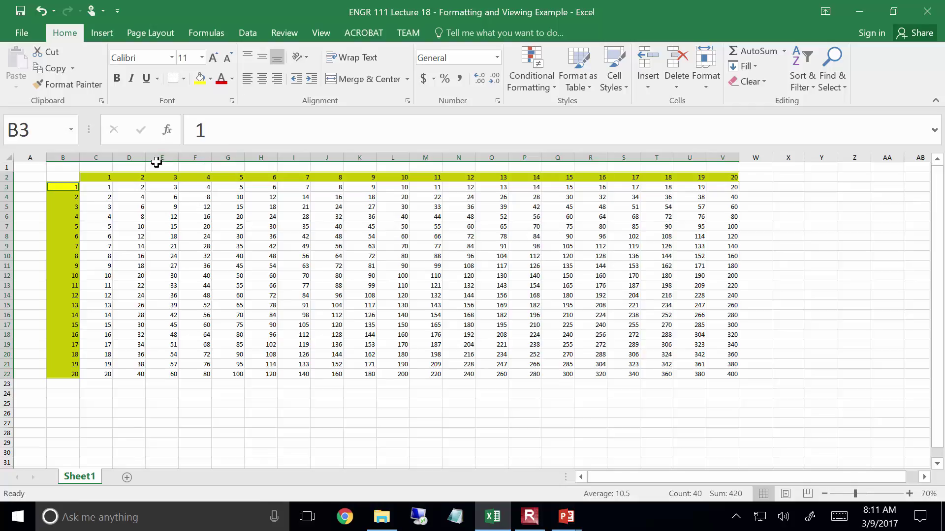
- Select non-adjacent ranges together, G10:N10, F17:J17, F22:L23, H27:O30, T10:T22 and P11:Q20, and clear the selection
{"action": "left_click_drag", "start_coordinate": [213, 259], "coordinate": [467, 259]}
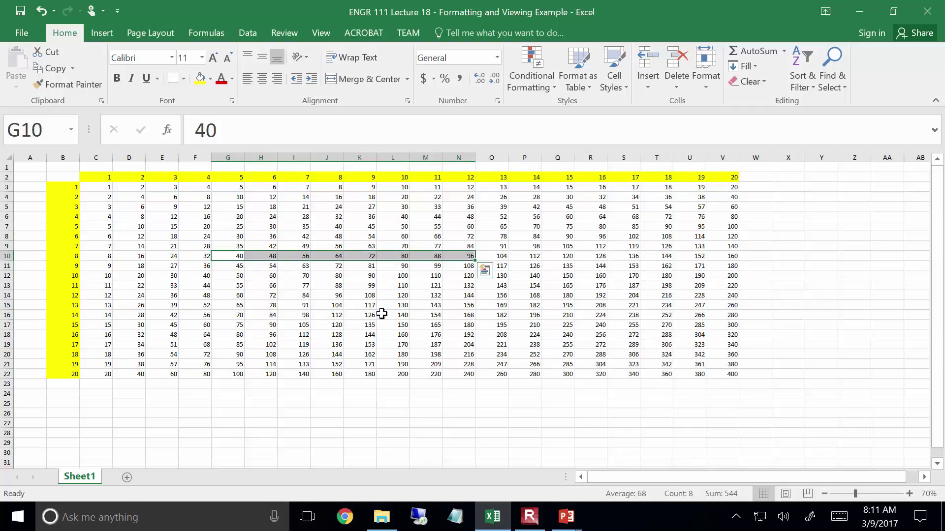
{"action": "left_click", "coordinate": [192, 325], "text": "ctrl"}
{"action": "left_click_drag", "start_coordinate": [261, 330], "coordinate": [334, 326]}
{"action": "left_click_drag", "start_coordinate": [194, 374], "coordinate": [392, 382]}
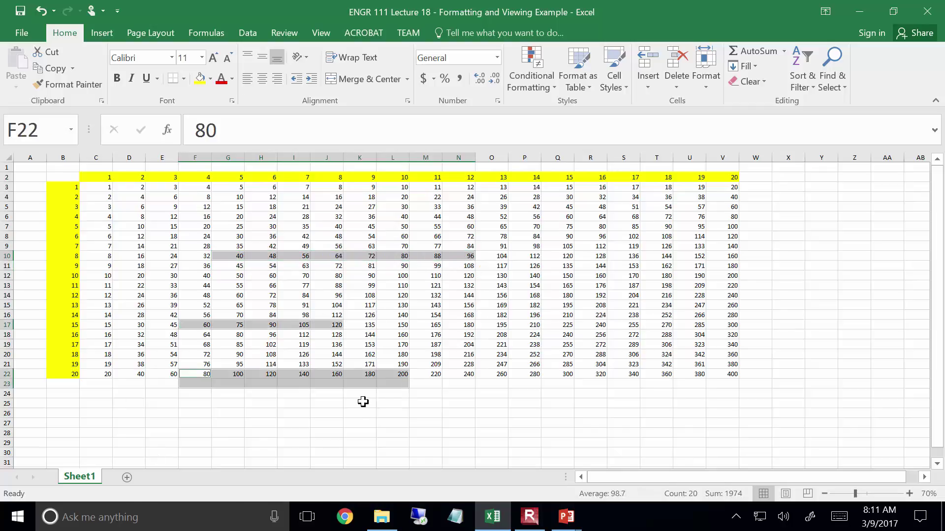
{"action": "left_click_drag", "start_coordinate": [256, 425], "coordinate": [492, 453]}
{"action": "left_click_drag", "start_coordinate": [656, 256], "coordinate": [659, 376]}
{"action": "left_click_drag", "start_coordinate": [566, 266], "coordinate": [538, 354]}
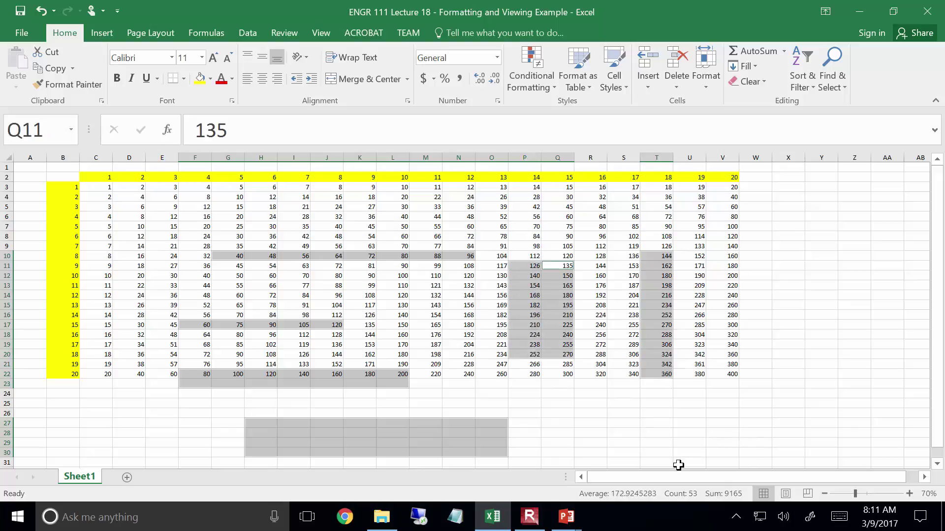
{"action": "left_click", "coordinate": [679, 442]}
- Format the value in header cell C2 as red, bold, italic and underlined
{"action": "scroll", "coordinate": [155, 181], "scroll_direction": "up", "scroll_amount": 1, "text": "ctrl"}
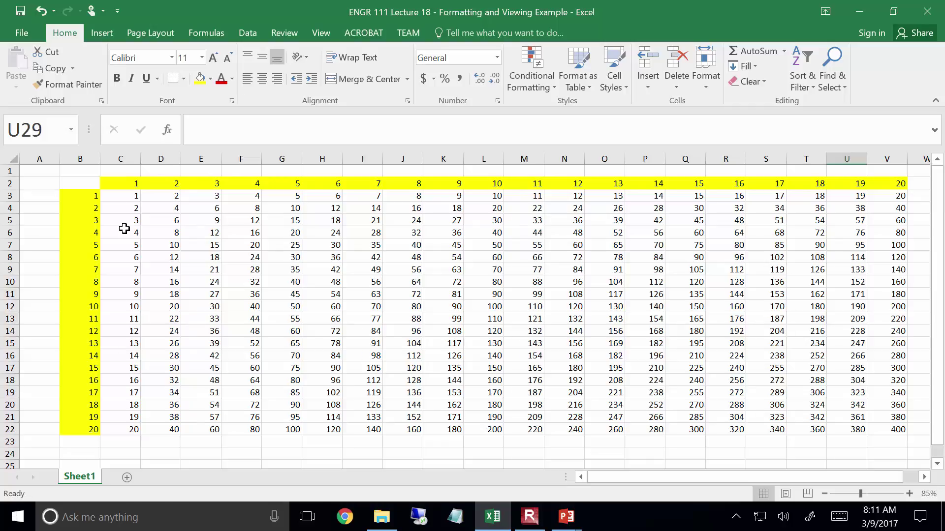
{"action": "scroll", "coordinate": [196, 217], "scroll_direction": "up", "scroll_amount": 4, "text": "ctrl"}
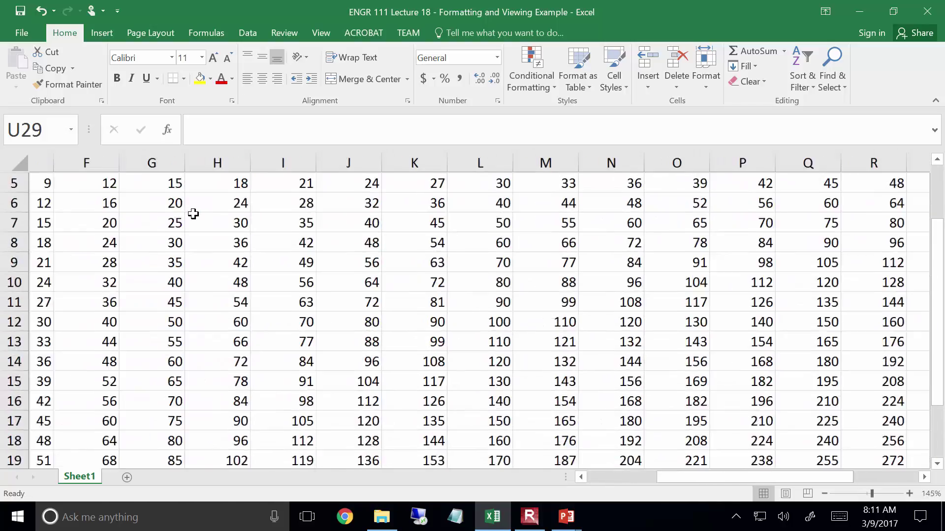
{"action": "left_click_drag", "start_coordinate": [813, 475], "coordinate": [663, 483]}
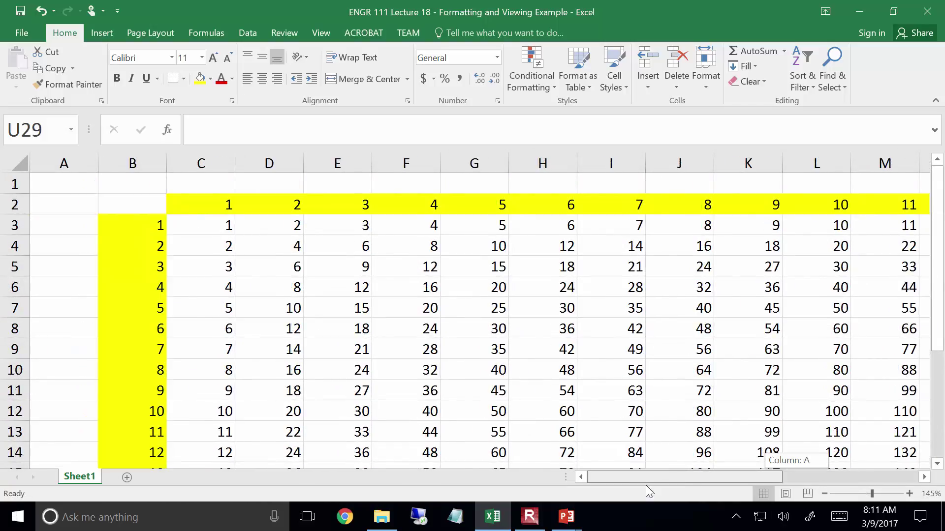
{"action": "left_click", "coordinate": [230, 203]}
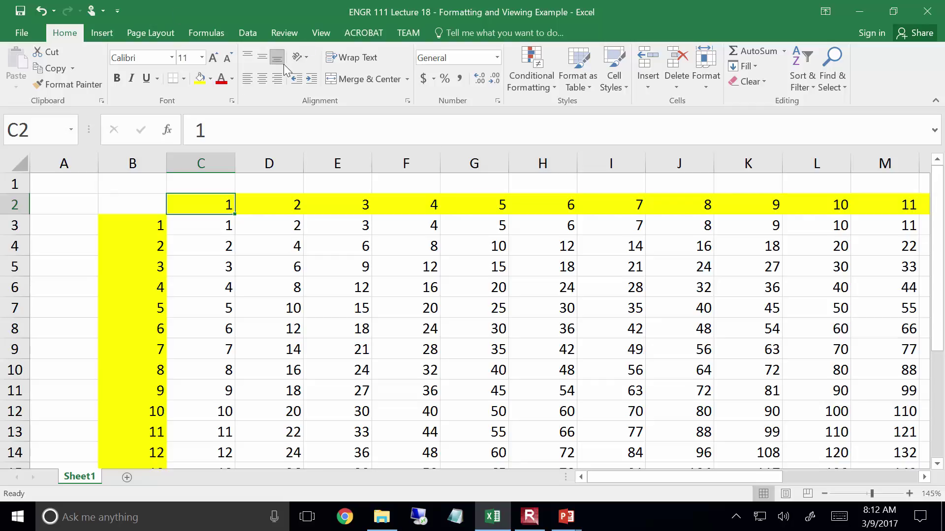
{"action": "left_click", "coordinate": [221, 80]}
{"action": "left_click", "coordinate": [117, 78]}
{"action": "left_click", "coordinate": [130, 78]}
{"action": "left_click", "coordinate": [148, 79]}
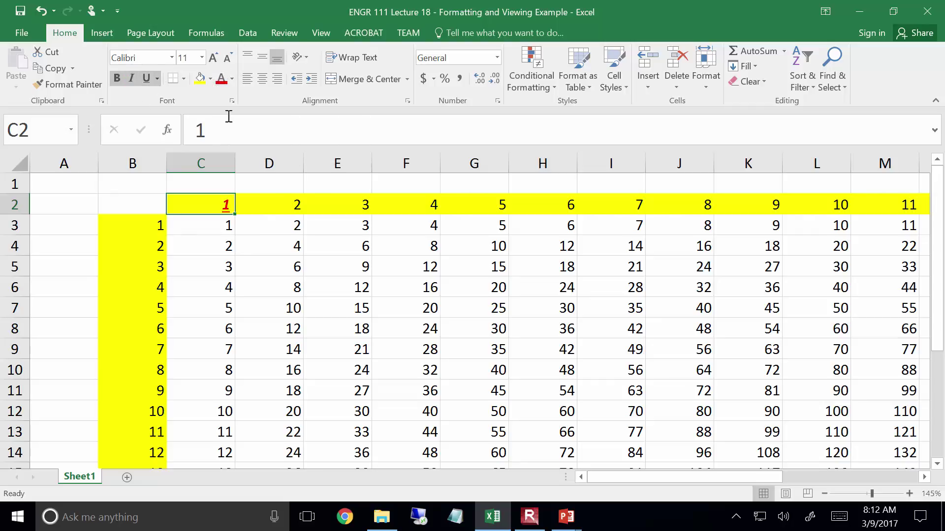
- Change the font of cell C2 to Arial and increase its size to 20
{"action": "left_click", "coordinate": [172, 58]}
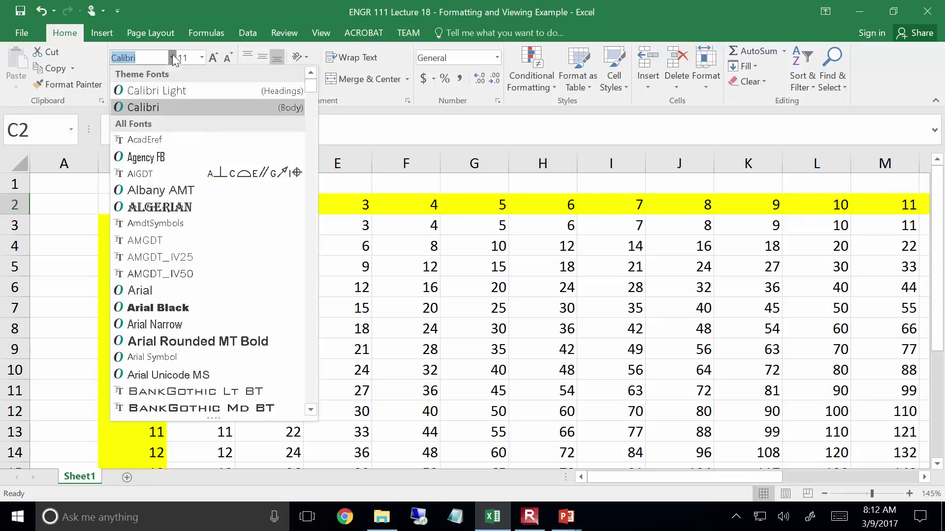
{"action": "key", "text": "Escape"}
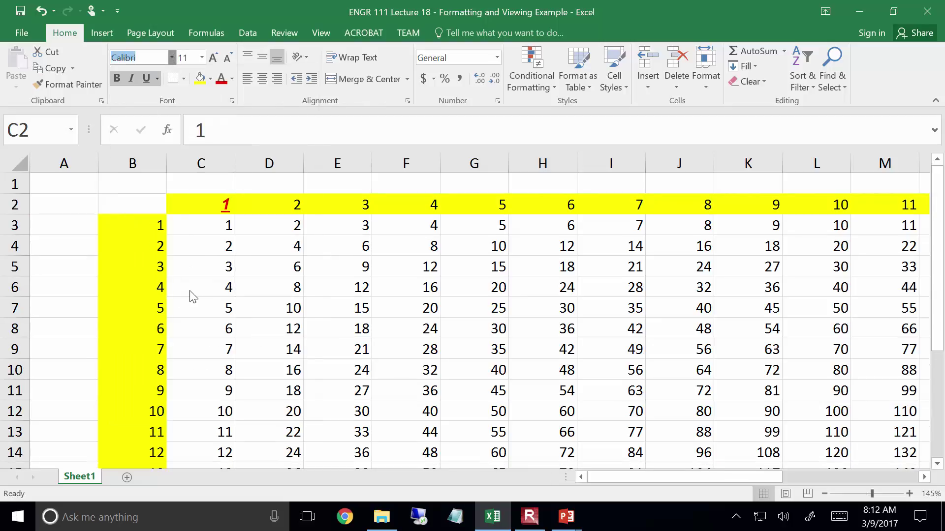
{"action": "left_click", "coordinate": [327, 291]}
{"action": "left_click", "coordinate": [226, 200]}
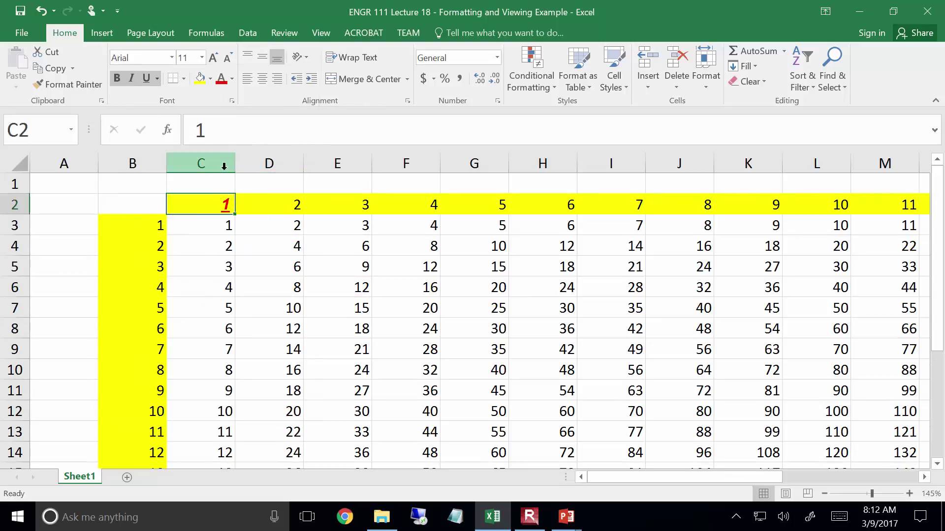
{"action": "left_click", "coordinate": [213, 58]}
{"action": "left_click", "coordinate": [213, 57]}
{"action": "left_click", "coordinate": [213, 58]}
{"action": "left_click", "coordinate": [213, 58]}
{"action": "left_click", "coordinate": [213, 58]}
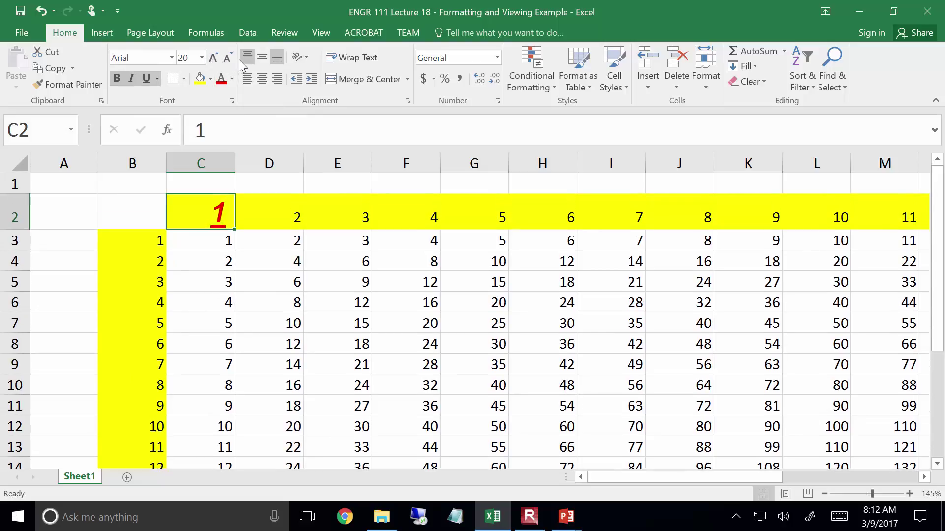
- Reduce C2's font size and raise it back to 20, and centre its value horizontally
{"action": "left_click", "coordinate": [229, 57]}
{"action": "left_click", "coordinate": [229, 57]}
{"action": "left_click", "coordinate": [229, 57]}
{"action": "left_click", "coordinate": [213, 58]}
{"action": "left_click", "coordinate": [213, 57]}
{"action": "left_click", "coordinate": [213, 57]}
{"action": "left_click", "coordinate": [202, 57]}
{"action": "left_click", "coordinate": [199, 4]}
{"action": "left_click", "coordinate": [249, 80]}
{"action": "left_click", "coordinate": [266, 79]}
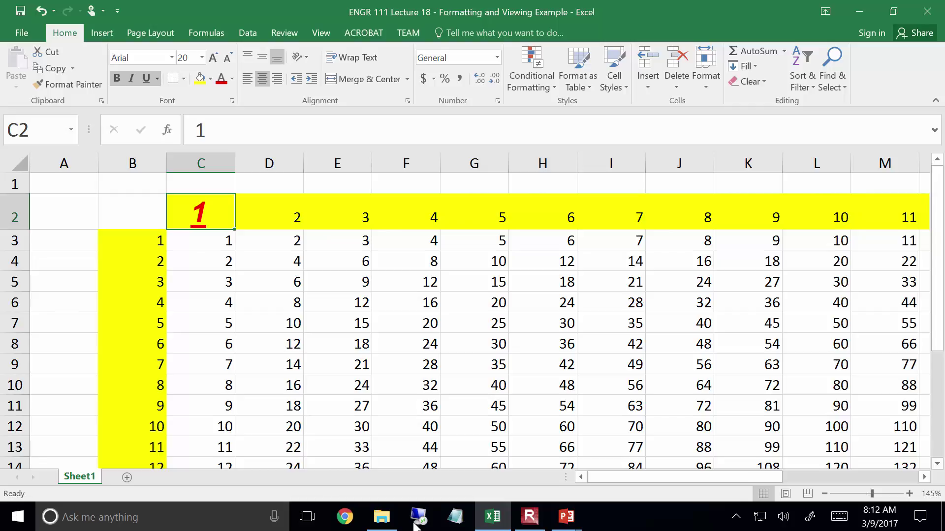
- Switch to the Lecture 18 presentation in PowerPoint, view the Format Painter slide, and return to the Excel workbook
{"action": "left_click", "coordinate": [568, 516]}
{"action": "left_click", "coordinate": [585, 492]}
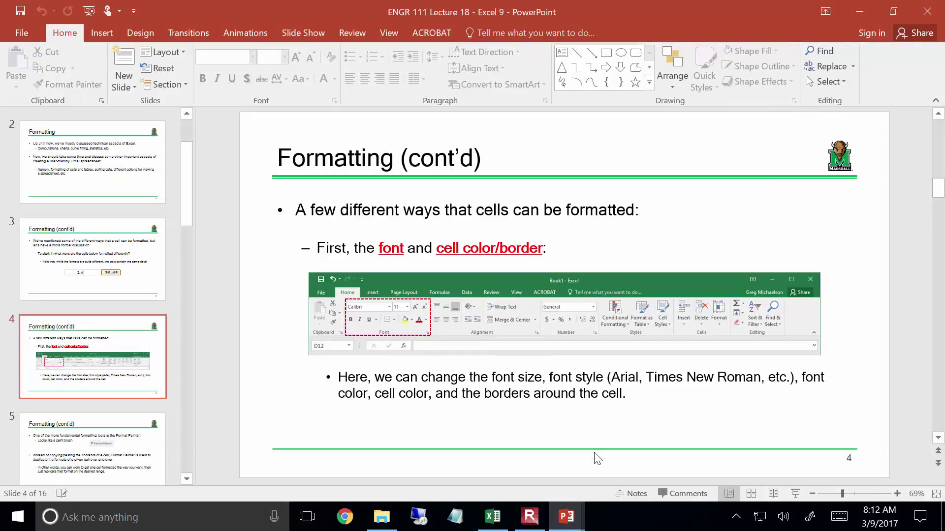
{"action": "scroll", "coordinate": [597, 459], "scroll_direction": "down", "scroll_amount": 1}
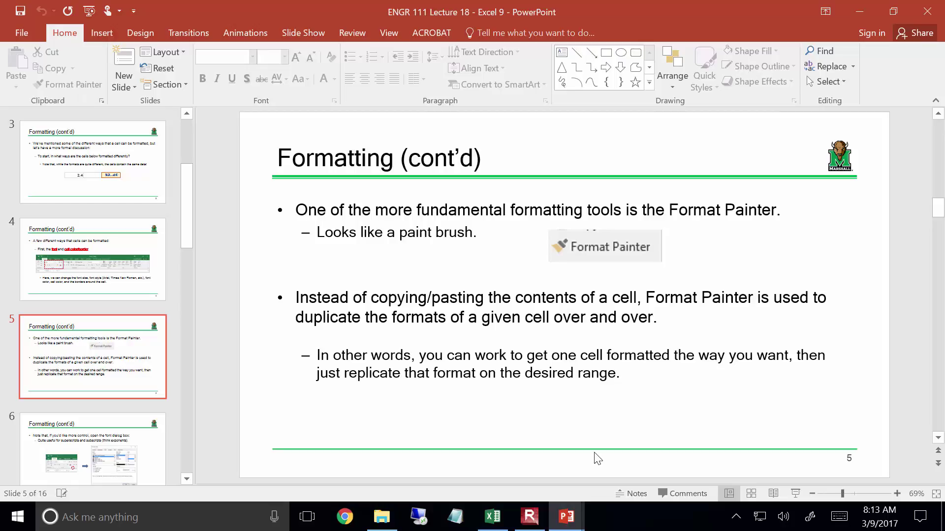
{"action": "left_click", "coordinate": [865, 3]}
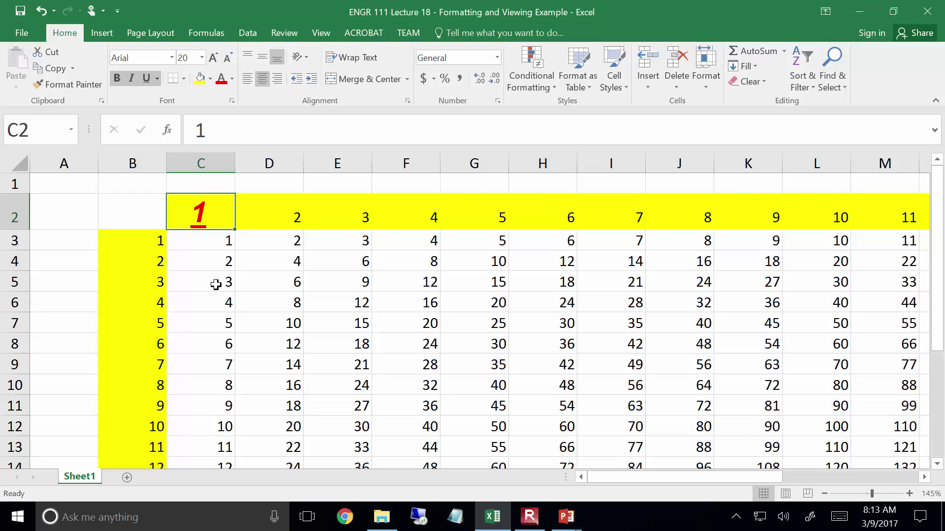
- Try copying C2's formatting onto D5:G12 with Format Painter, undo it, and cancel the copy mode
{"action": "left_click", "coordinate": [581, 371]}
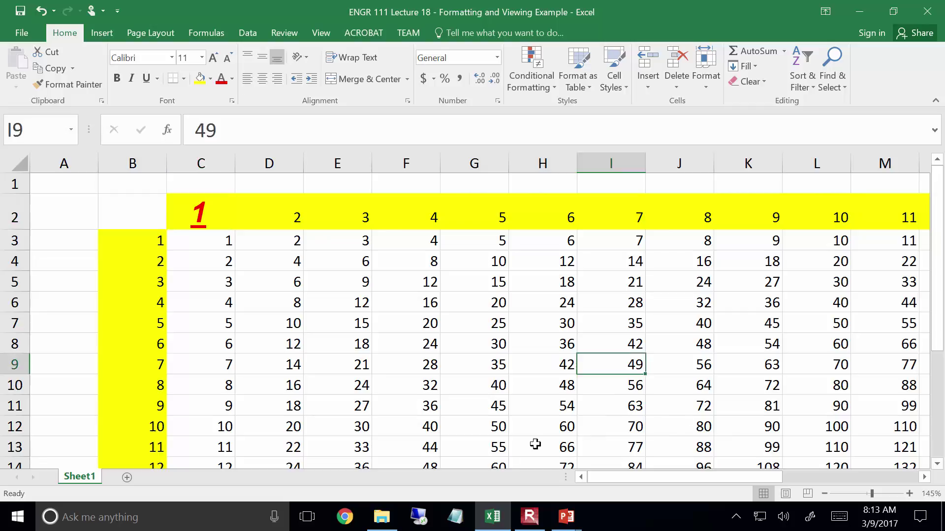
{"action": "left_click", "coordinate": [176, 197]}
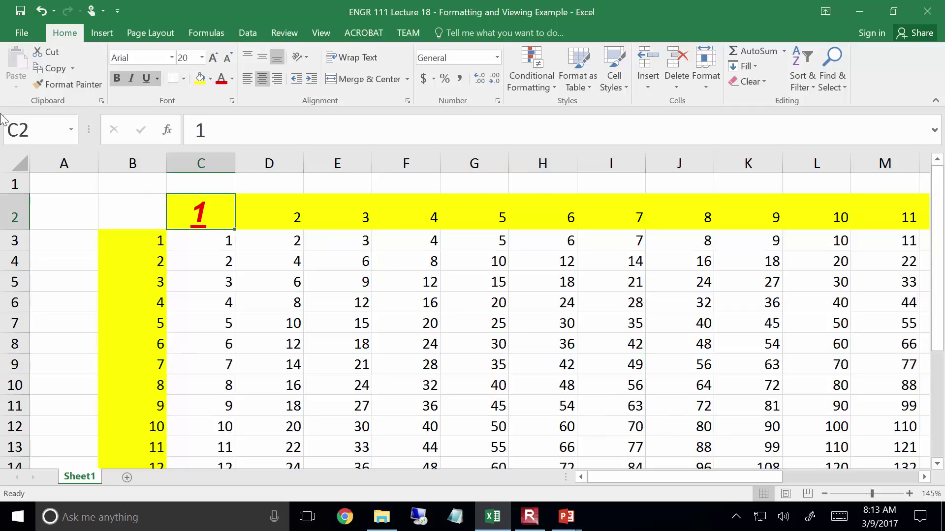
{"action": "left_click", "coordinate": [41, 89]}
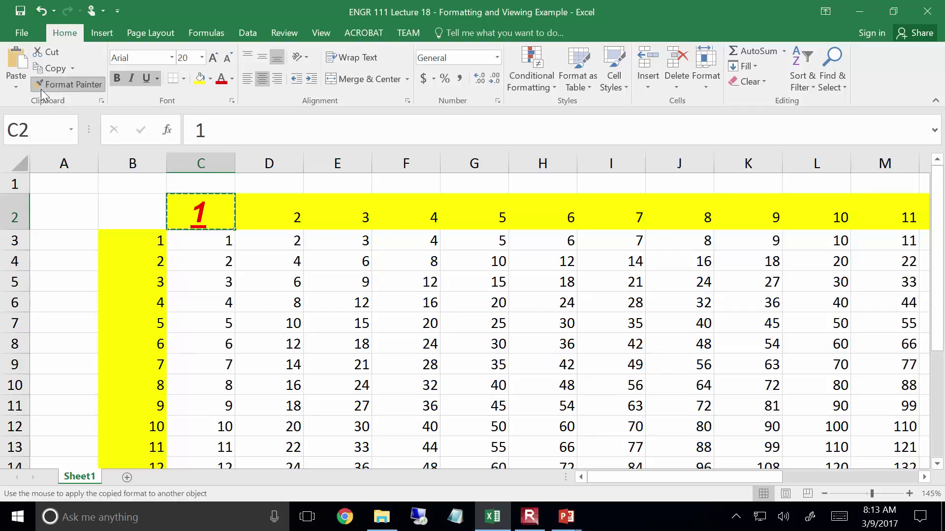
{"action": "mouse_move", "coordinate": [276, 284]}
{"action": "left_mouse_down"}
{"action": "mouse_move", "coordinate": [378, 390]}
{"action": "mouse_move", "coordinate": [474, 430]}
{"action": "left_mouse_up"}
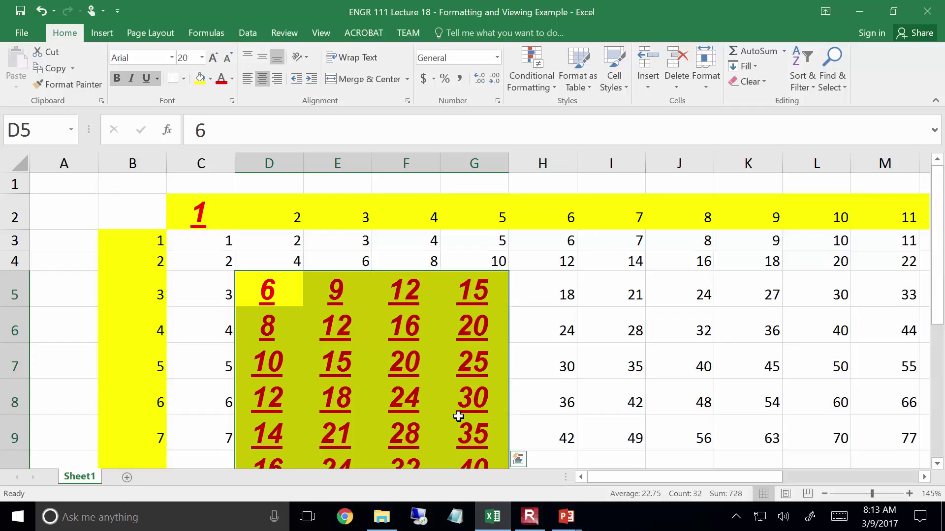
{"action": "key", "text": "ctrl+z"}
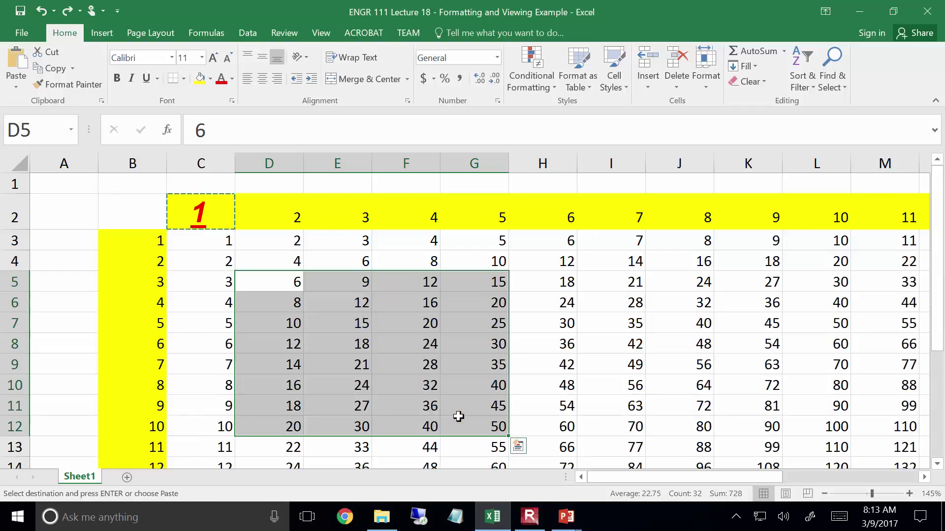
{"action": "key", "text": "Escape"}
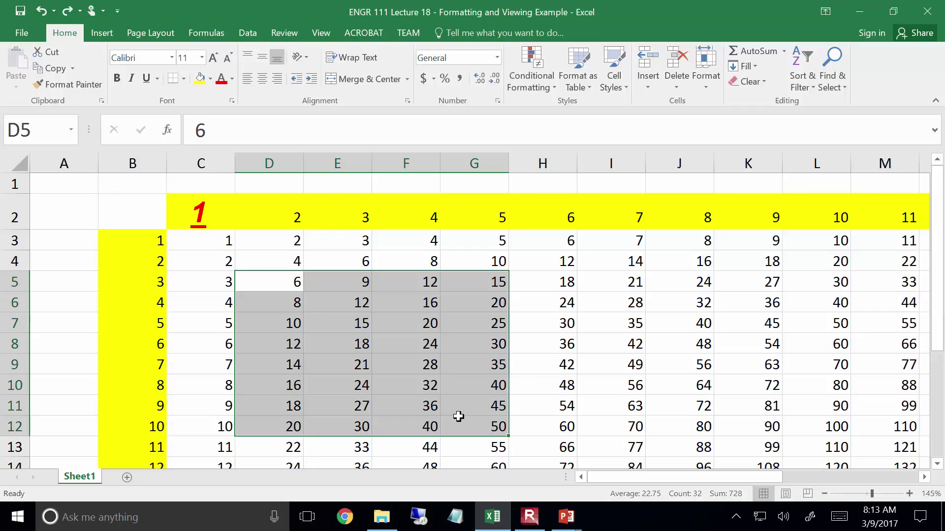
- Copy the plain yellow header format of G2 onto cell C2 with Format Painter
{"action": "left_click", "coordinate": [496, 205]}
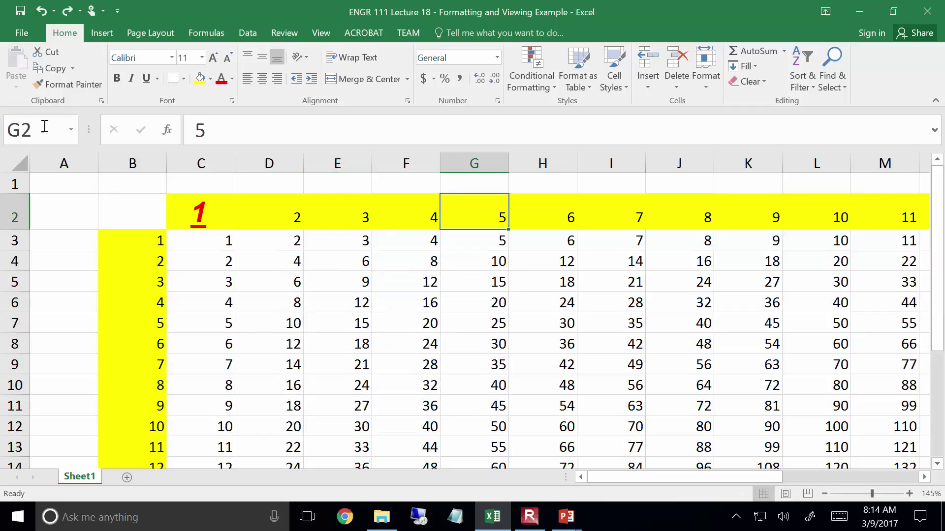
{"action": "left_click", "coordinate": [67, 84]}
{"action": "left_click", "coordinate": [229, 209]}
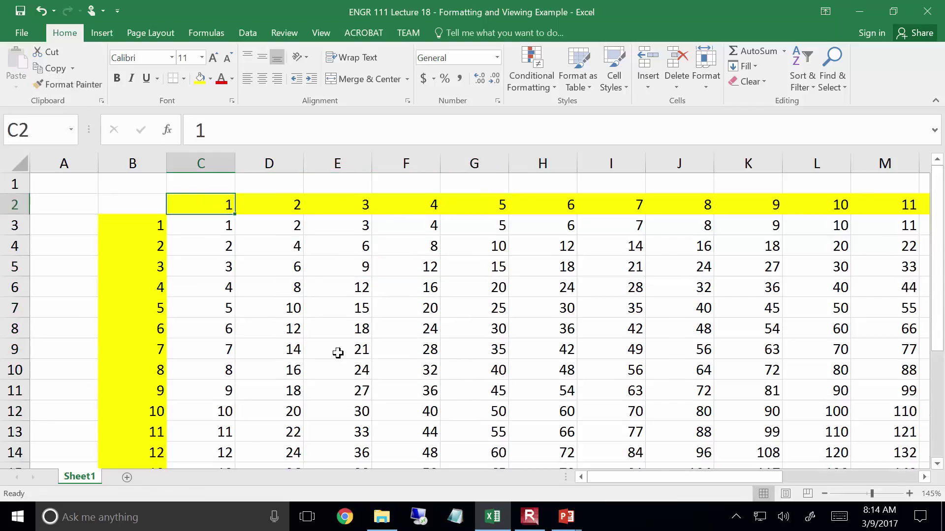
{"action": "left_click", "coordinate": [400, 305]}
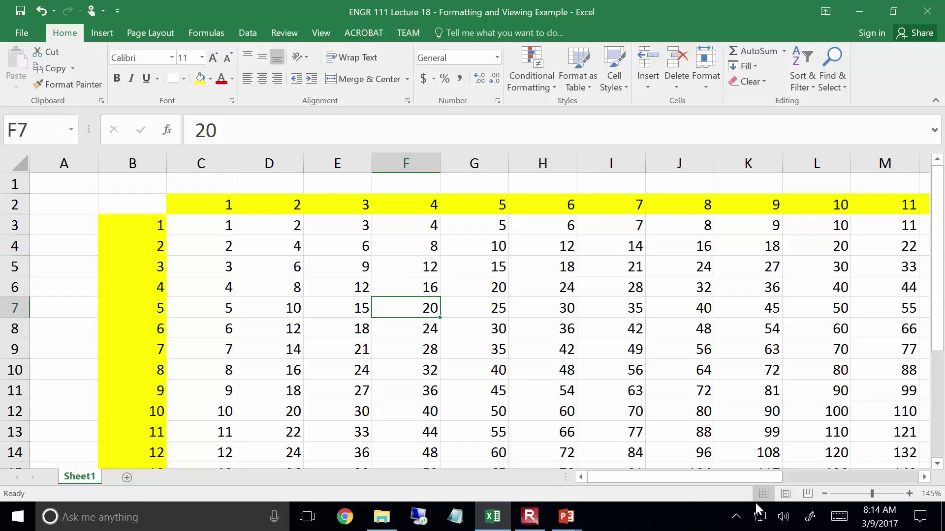
- Switch to the Lecture 18 presentation in PowerPoint, view the font dialog slide, and return to the Excel workbook
{"action": "mouse_move", "coordinate": [566, 516]}
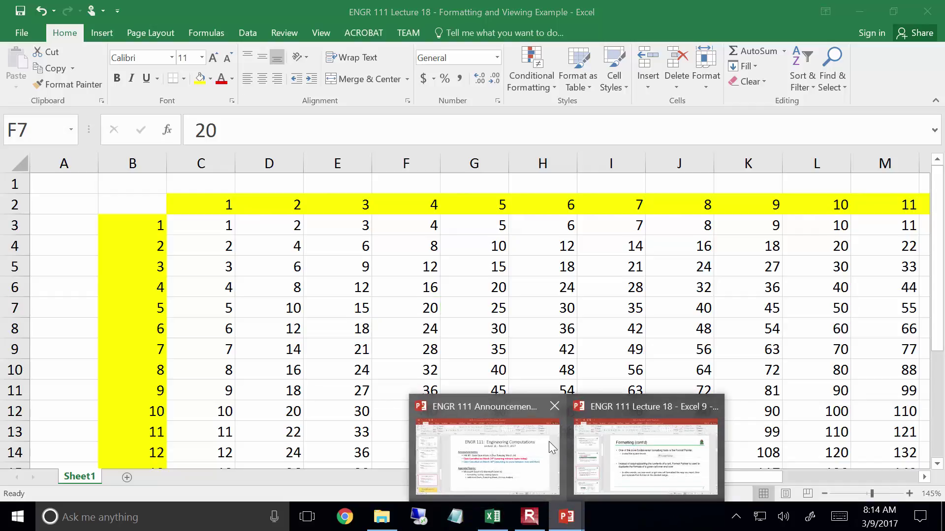
{"action": "left_click", "coordinate": [610, 443]}
{"action": "scroll", "coordinate": [610, 443], "scroll_direction": "down", "scroll_amount": 1}
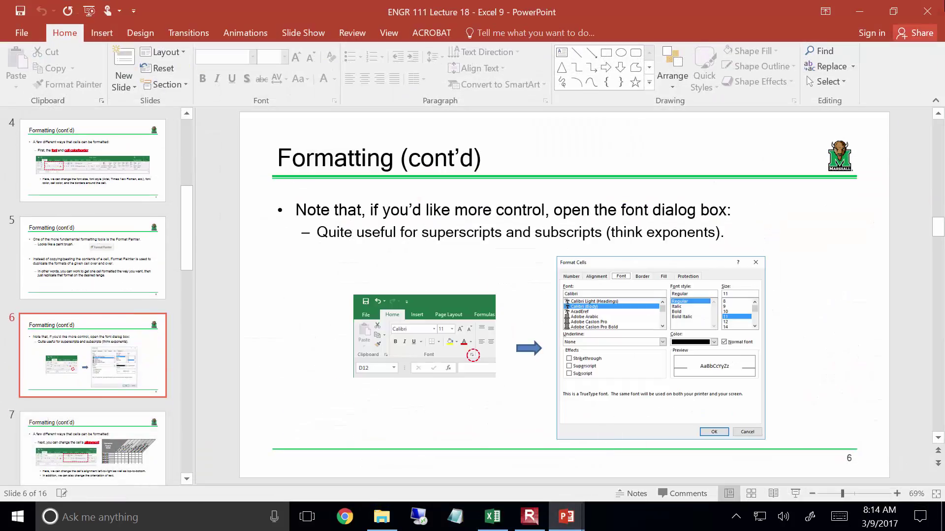
{"action": "left_click", "coordinate": [860, 11]}
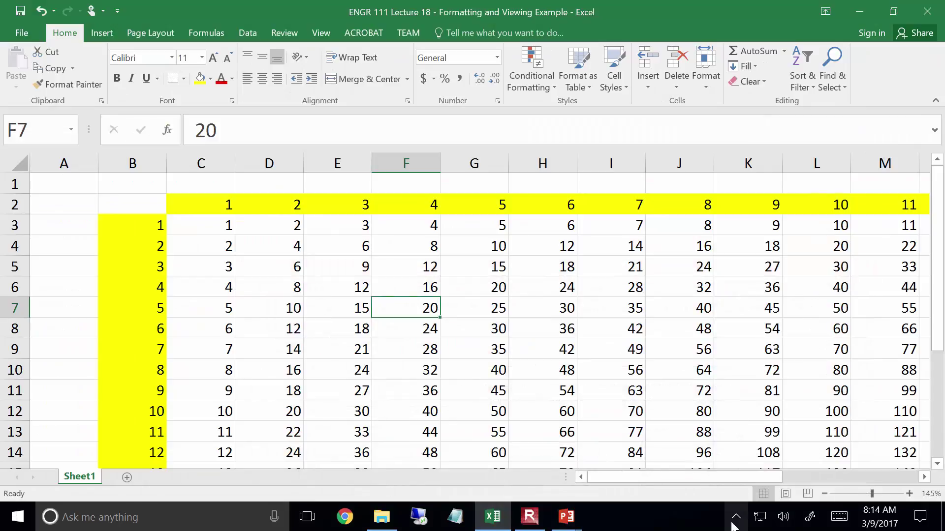
- Enter the label "A (in2)" in empty cell X3, beyond the last column of the multiplication table
{"action": "left_click_drag", "start_coordinate": [727, 477], "coordinate": [872, 480]}
{"action": "left_click", "coordinate": [923, 477]}
{"action": "left_click", "coordinate": [923, 477]}
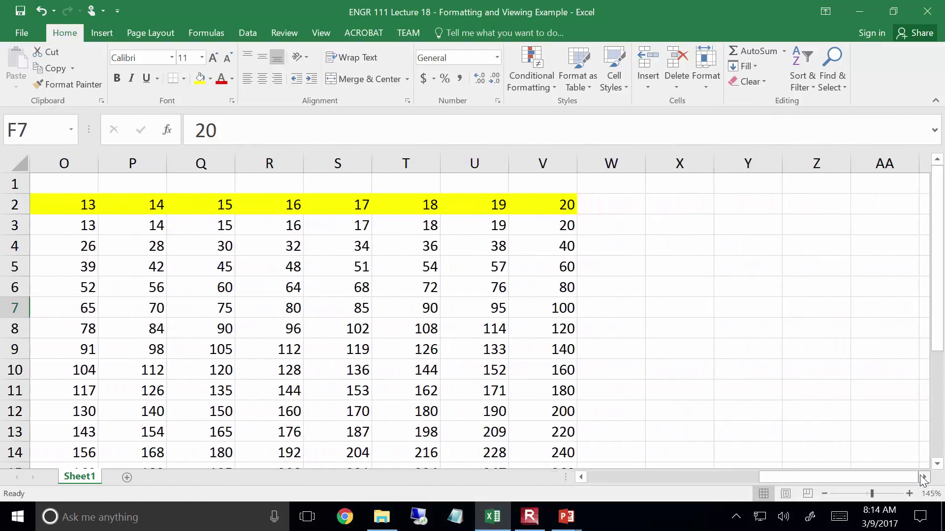
{"action": "left_click", "coordinate": [923, 478]}
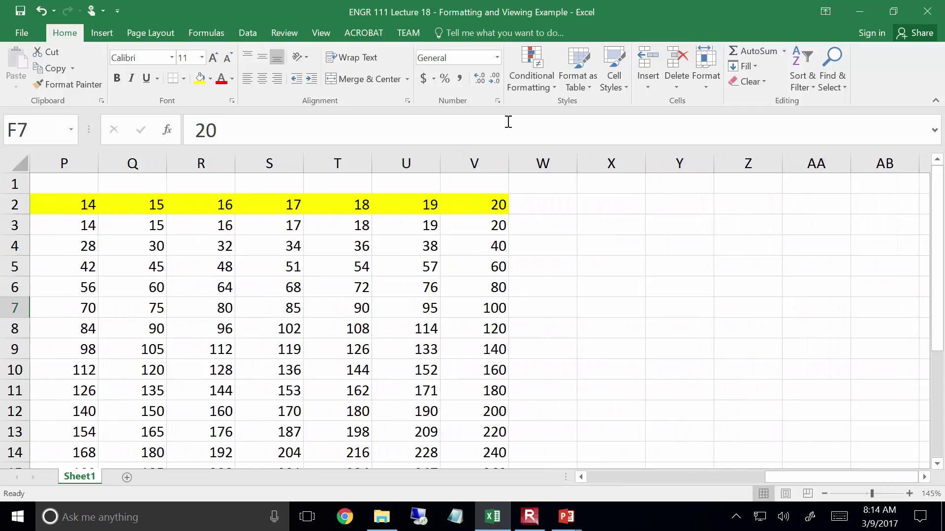
{"action": "left_click", "coordinate": [634, 230]}
{"action": "type", "text": "A "}
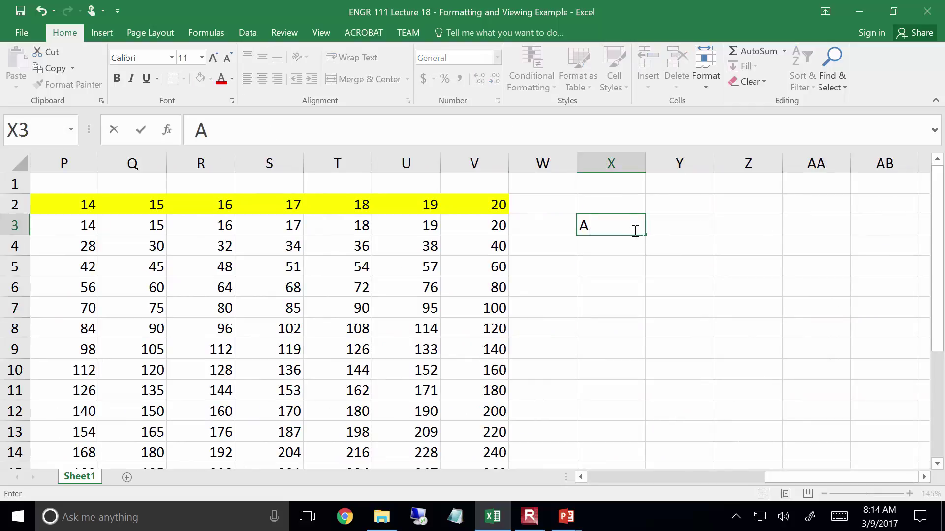
{"action": "type", "text": "(in2)"}
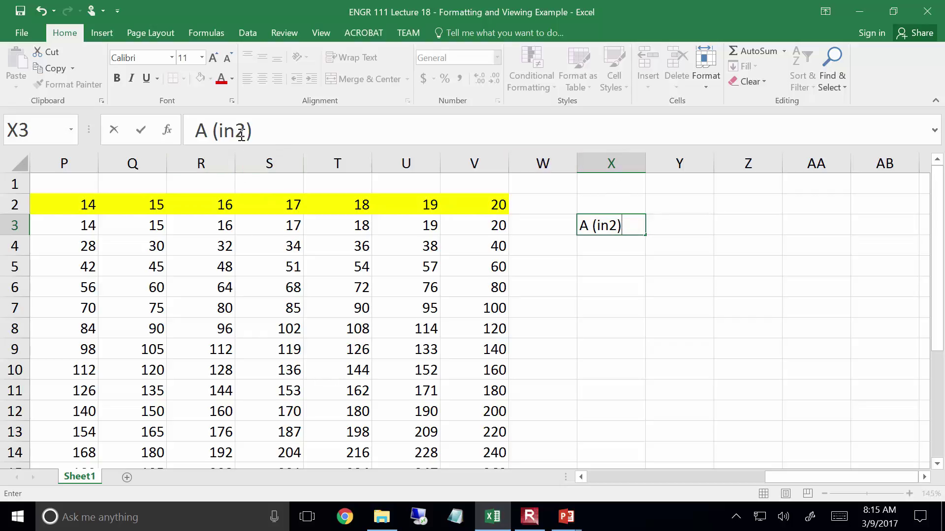
- Format only the 2 in X3's label as superscript and commit the cell
{"action": "left_click_drag", "start_coordinate": [246, 132], "coordinate": [235, 132]}
{"action": "left_click", "coordinate": [232, 100]}
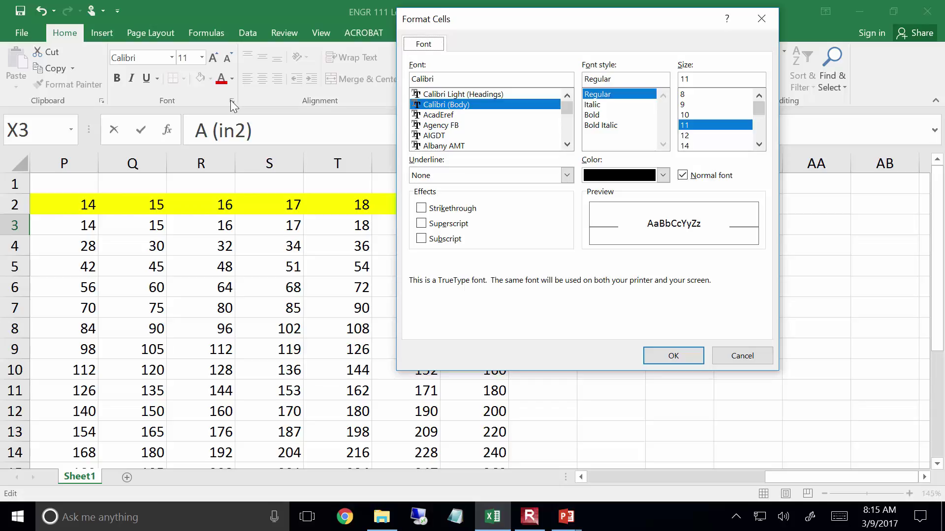
{"action": "left_click", "coordinate": [422, 224]}
{"action": "left_click", "coordinate": [672, 355]}
{"action": "left_click", "coordinate": [662, 373]}
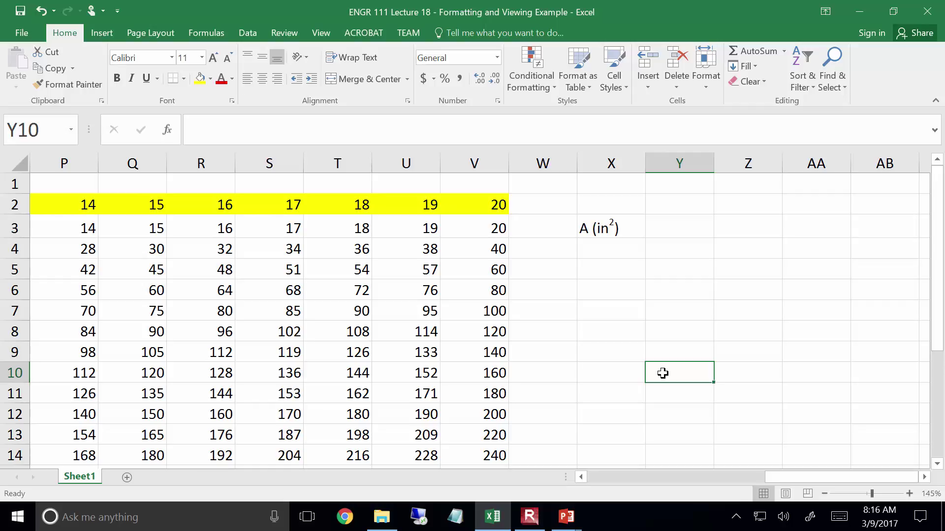
- Enter the label "V0" in cell X7 and reselect that cell
{"action": "key", "text": "Up"}
{"action": "key", "text": "Left"}
{"action": "key", "text": "Up"}
{"action": "key", "text": "Up"}
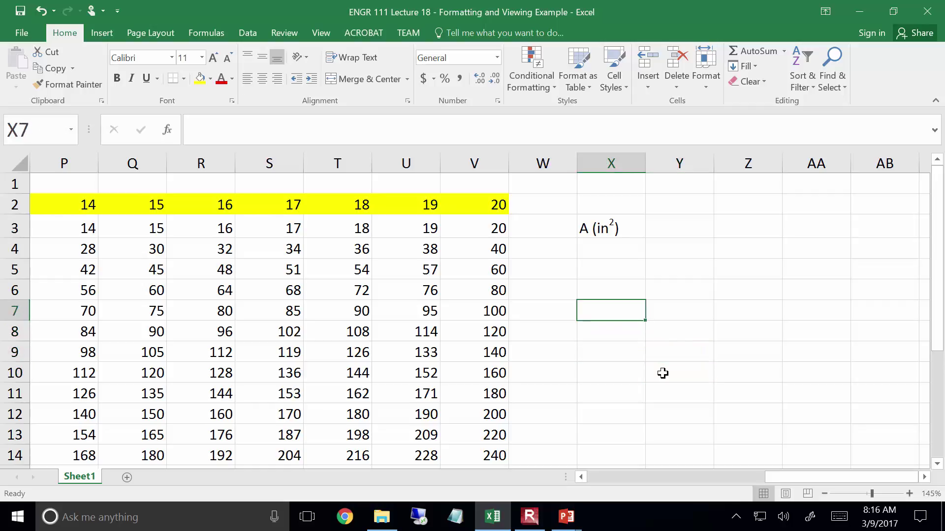
{"action": "type", "text": "V0"}
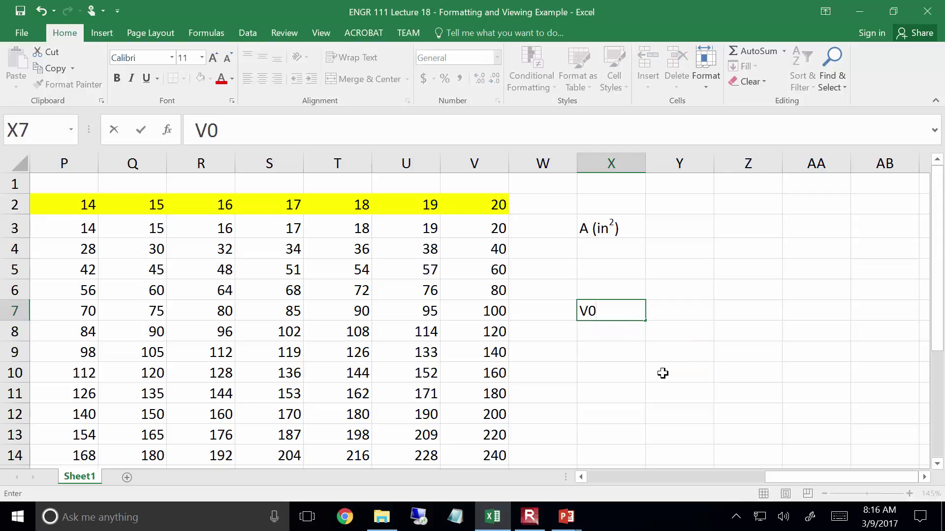
{"action": "key", "text": "Return"}
{"action": "key", "text": "Down"}
{"action": "key", "text": "Up"}
{"action": "key", "text": "Up"}
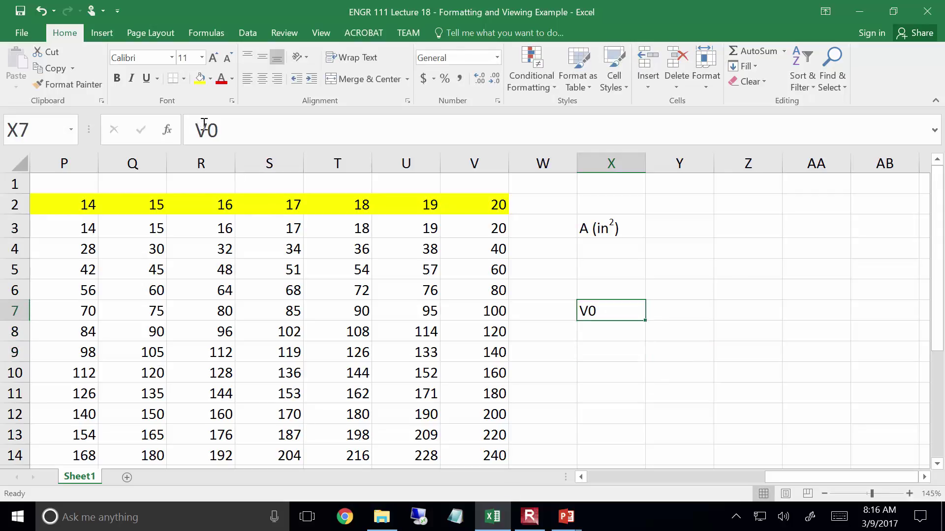
- Format only the 0 in X7's label as subscript and commit the cell
{"action": "left_click_drag", "start_coordinate": [208, 130], "coordinate": [225, 129]}
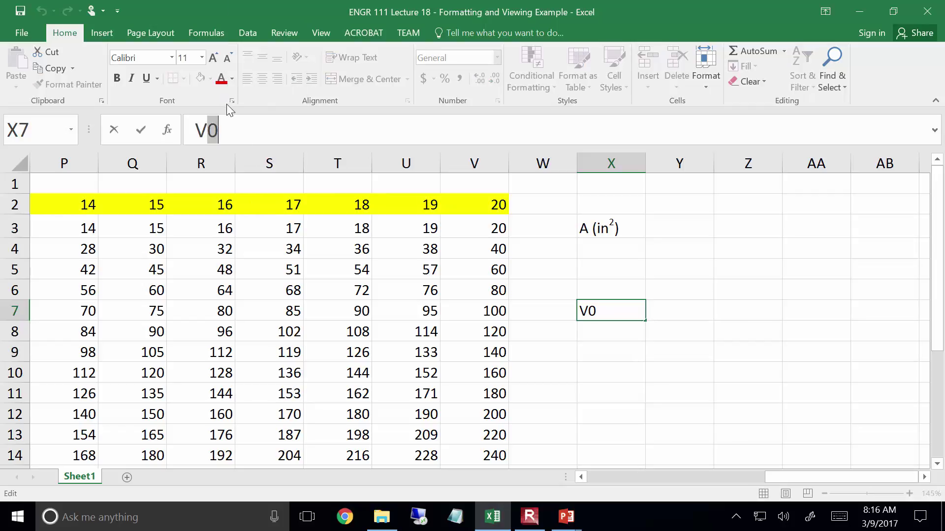
{"action": "left_click", "coordinate": [231, 100]}
{"action": "left_click", "coordinate": [456, 242]}
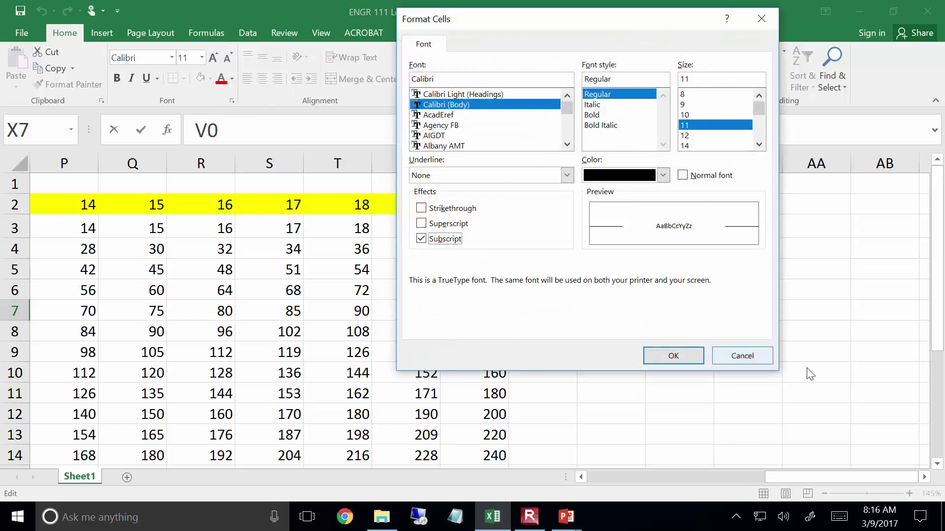
{"action": "left_click", "coordinate": [682, 359]}
{"action": "left_click", "coordinate": [716, 377]}
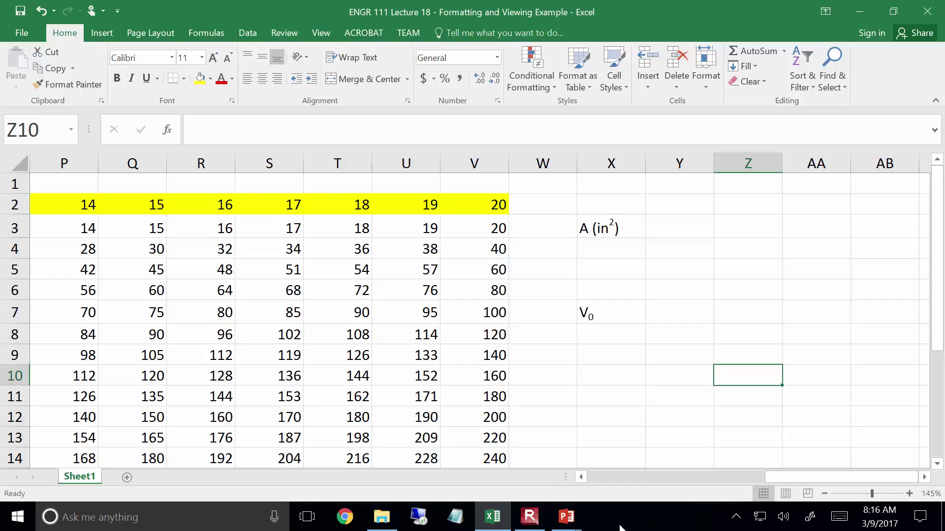
- Switch to the Lecture 18 presentation in PowerPoint and examine the cell alignment slide up close
{"action": "left_click", "coordinate": [566, 517]}
{"action": "left_click", "coordinate": [590, 468]}
{"action": "scroll", "coordinate": [589, 468], "scroll_direction": "down", "scroll_amount": 1}
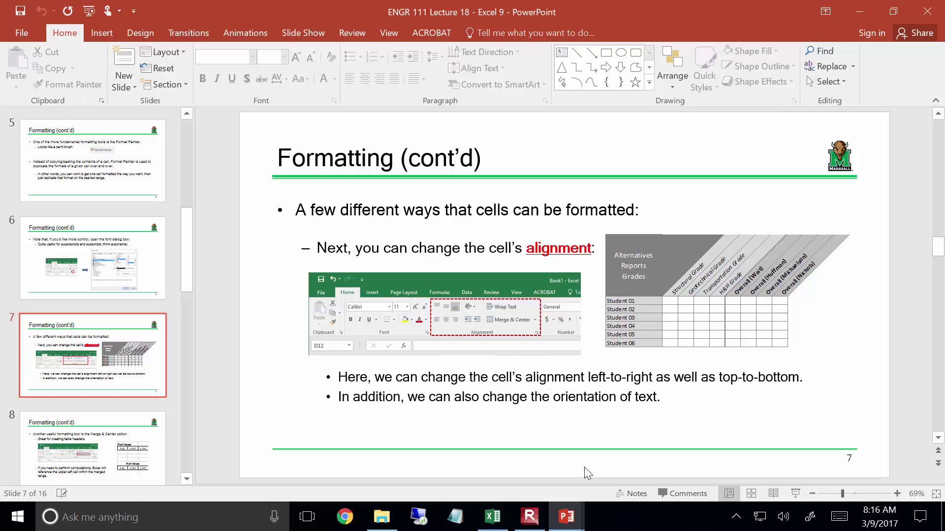
{"action": "scroll", "coordinate": [774, 348], "scroll_direction": "up", "scroll_amount": 8, "text": "ctrl"}
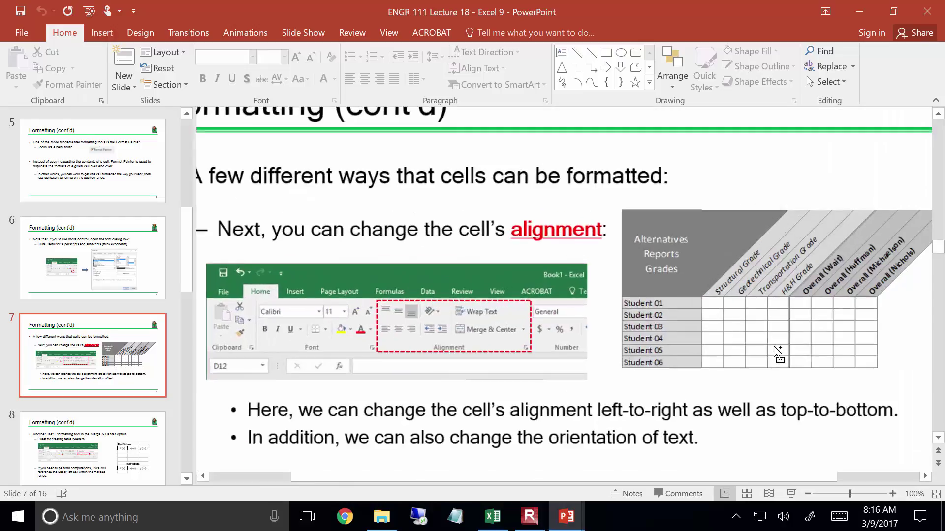
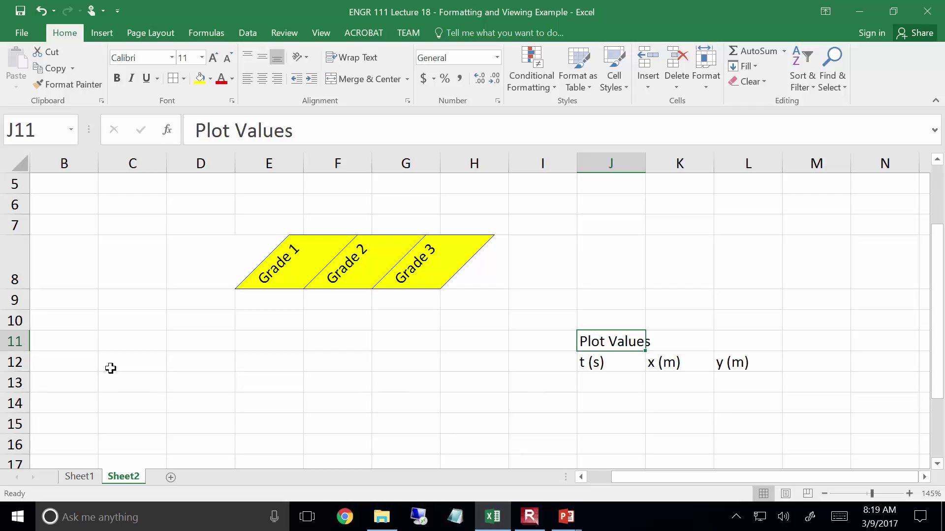
- Merge and centre the "Plot Values" header across J11:L11 on Sheet2
{"action": "left_click_drag", "start_coordinate": [631, 341], "coordinate": [710, 341]}
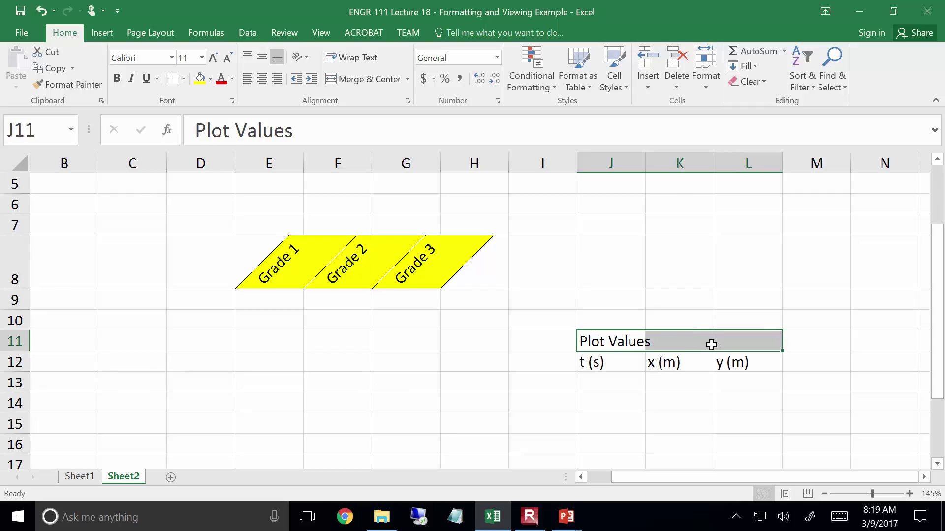
{"action": "left_click", "coordinate": [365, 83]}
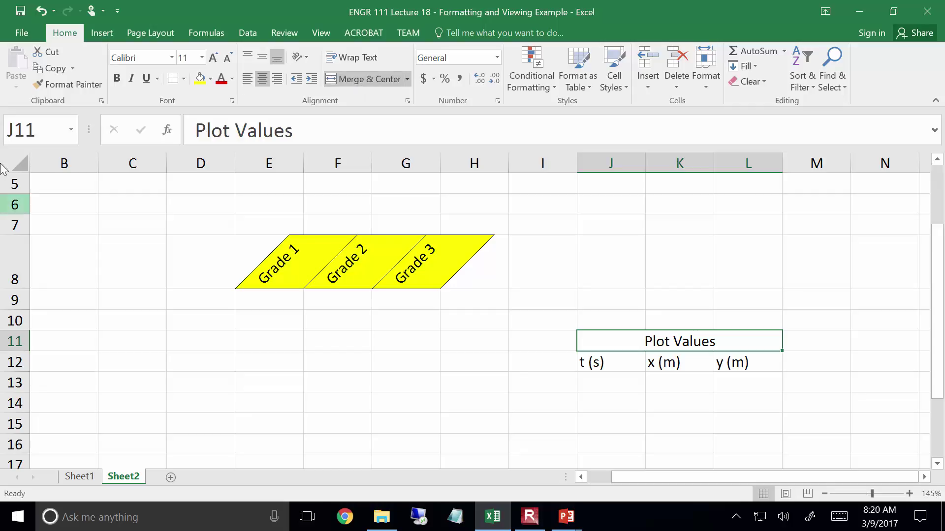
- Enter "Merge" in D12, then merge and centre the block D12:G16
{"action": "left_click", "coordinate": [182, 371]}
{"action": "type", "text": "Merge"}
{"action": "key", "text": "Return"}
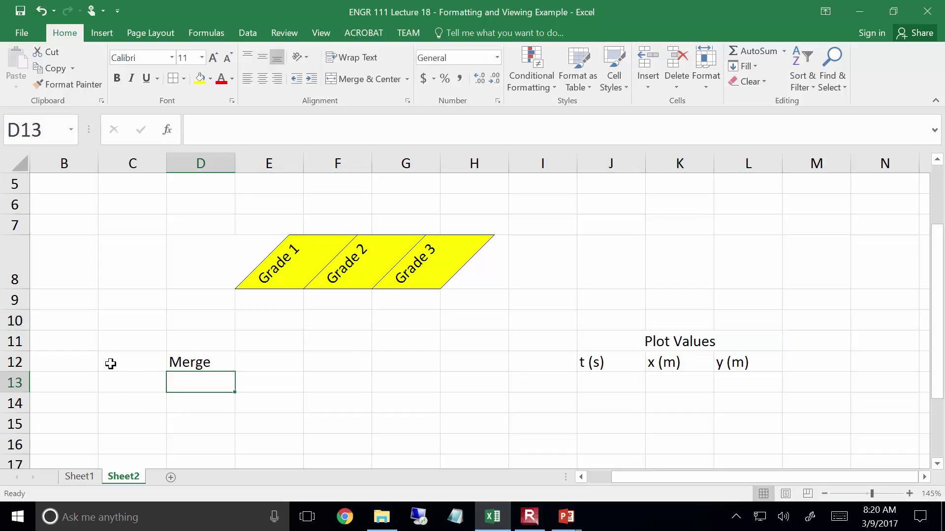
{"action": "left_click_drag", "start_coordinate": [243, 402], "coordinate": [423, 404]}
{"action": "left_click_drag", "start_coordinate": [187, 364], "coordinate": [432, 446]}
{"action": "left_click", "coordinate": [373, 82]}
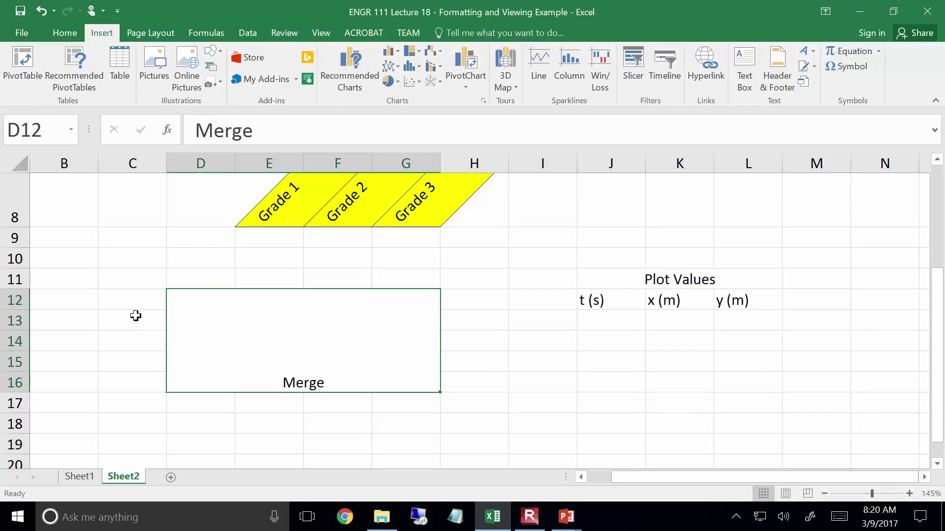
- Apply all borders to the range C11:I18 surrounding the merged block
{"action": "left_click_drag", "start_coordinate": [135, 280], "coordinate": [501, 352]}
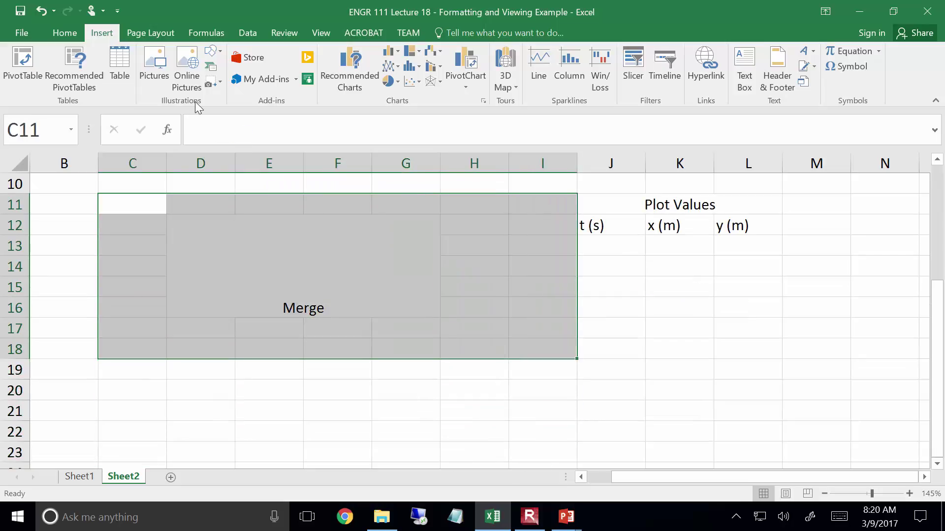
{"action": "scroll", "coordinate": [196, 98], "scroll_direction": "up", "scroll_amount": 1}
{"action": "left_click", "coordinate": [172, 79]}
{"action": "left_click", "coordinate": [511, 382]}
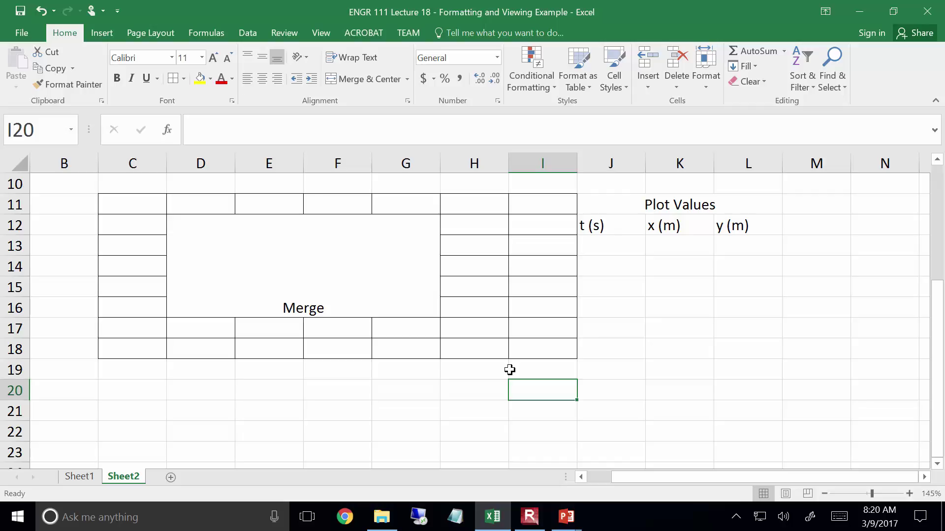
- Cycle the merged D12:G16 cell through horizontal and vertical alignments, finishing with its text centred horizontally and vertically
{"action": "left_click", "coordinate": [299, 248]}
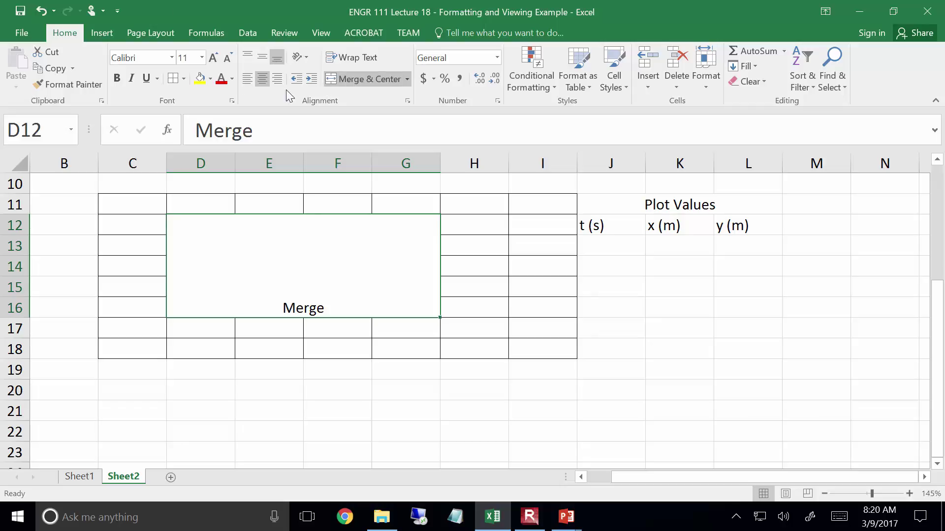
{"action": "left_click", "coordinate": [247, 80]}
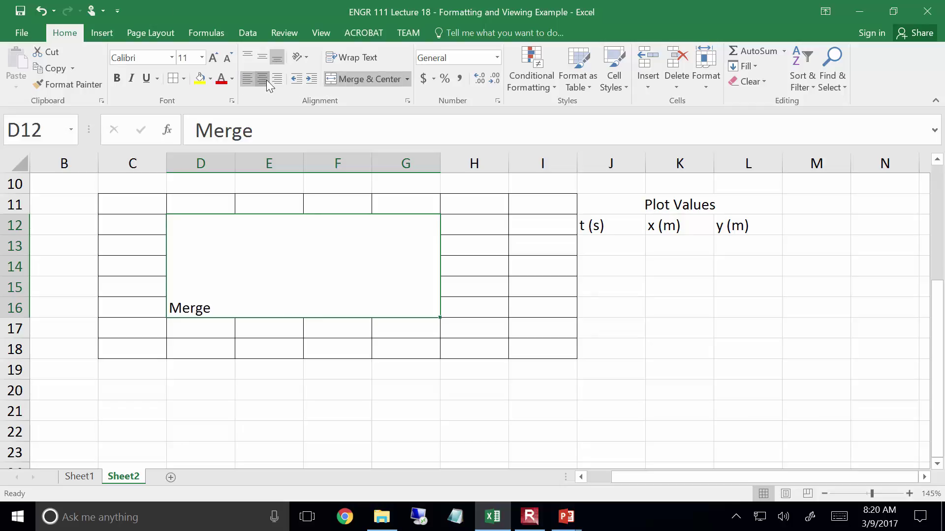
{"action": "left_click", "coordinate": [262, 79]}
{"action": "left_click", "coordinate": [278, 79]}
{"action": "left_click", "coordinate": [247, 80]}
{"action": "left_click", "coordinate": [278, 79]}
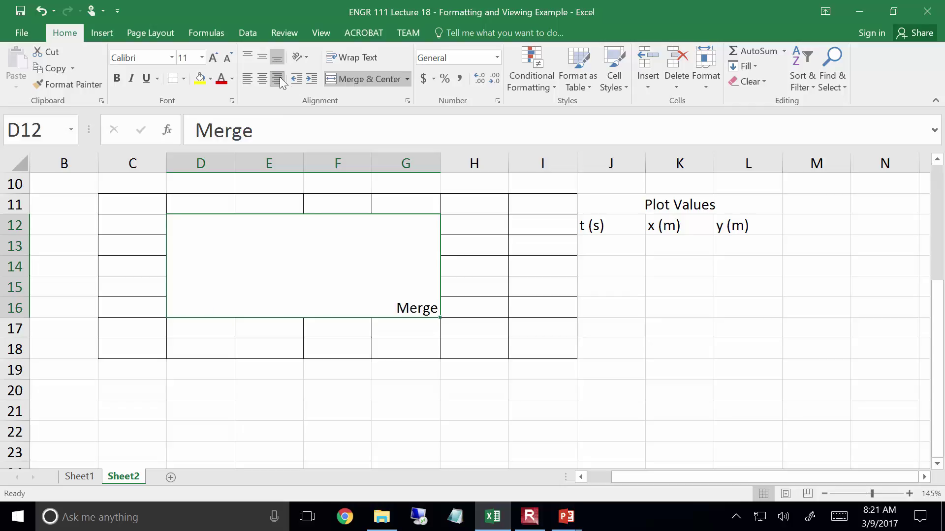
{"action": "left_click", "coordinate": [262, 56]}
{"action": "left_click", "coordinate": [249, 57]}
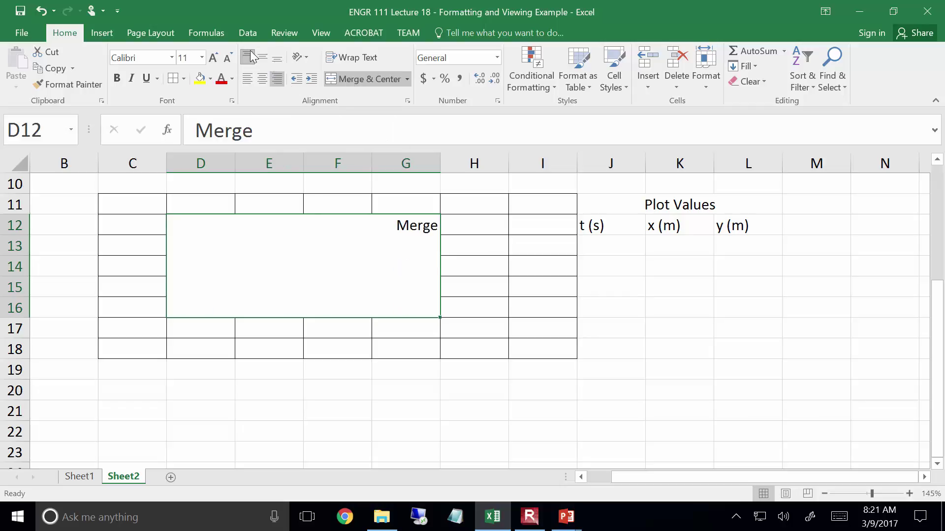
{"action": "left_click", "coordinate": [261, 58]}
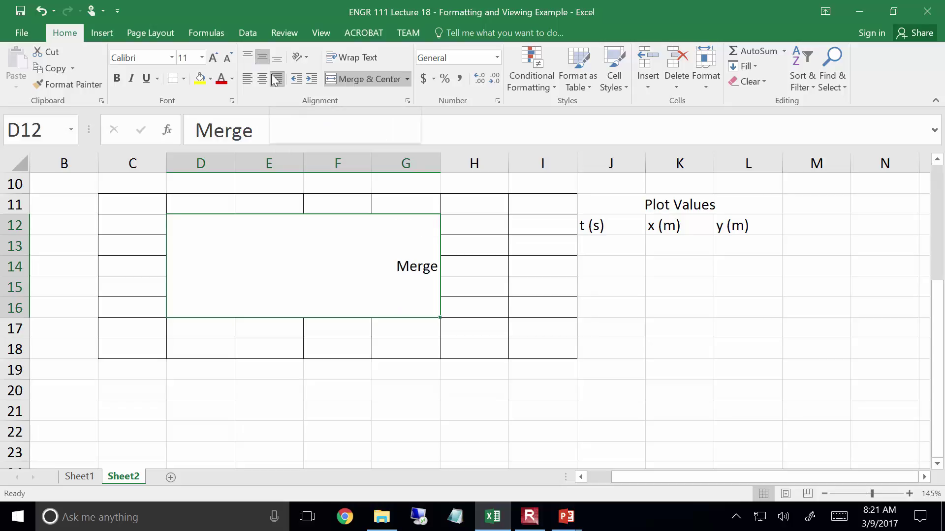
{"action": "left_click", "coordinate": [261, 80]}
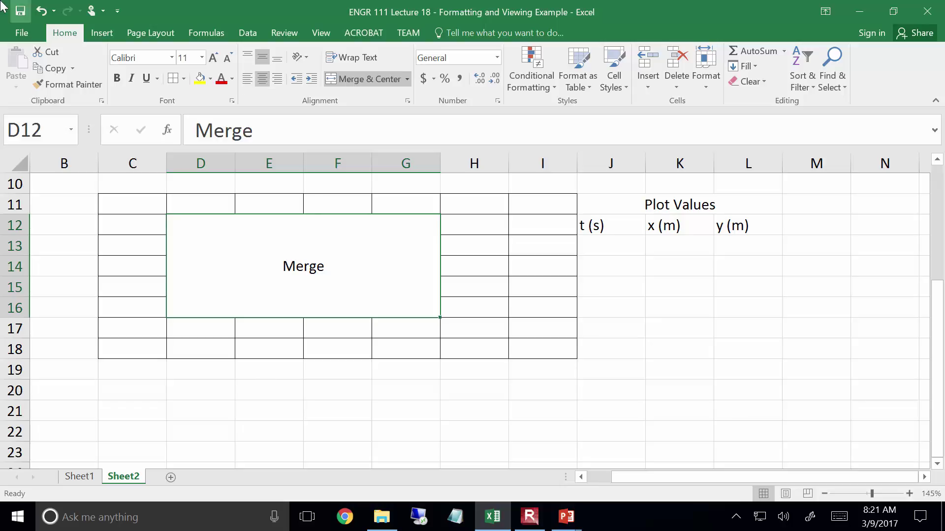
- Switch to the Lecture 18 presentation in PowerPoint, show the number format slide as a slide show, and exit the show
{"action": "mouse_move", "coordinate": [580, 522]}
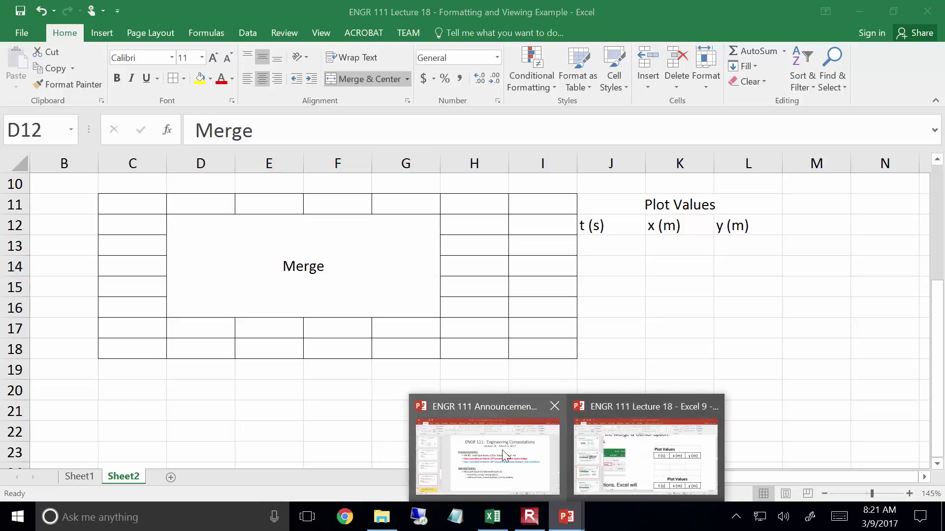
{"action": "left_click", "coordinate": [620, 447]}
{"action": "scroll", "coordinate": [619, 447], "scroll_direction": "down", "scroll_amount": 1}
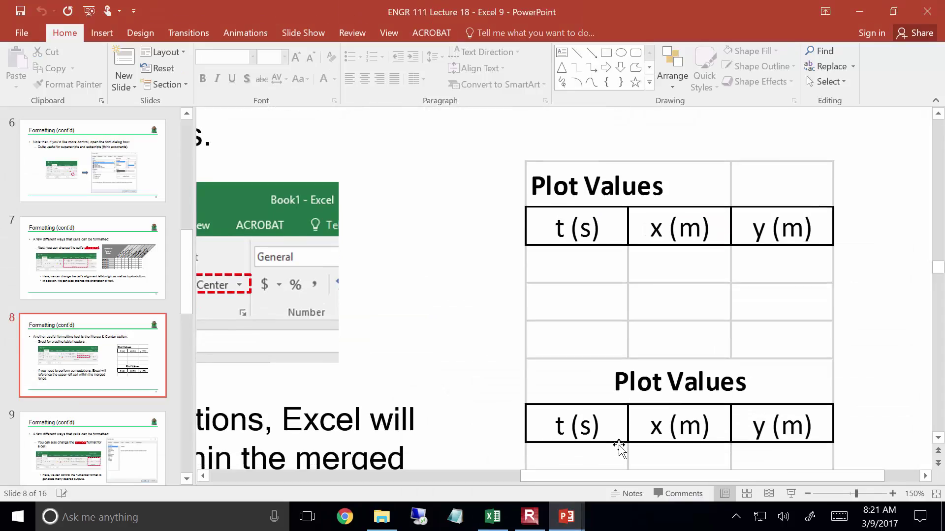
{"action": "key", "text": "shift+F5"}
{"action": "key", "text": "Right"}
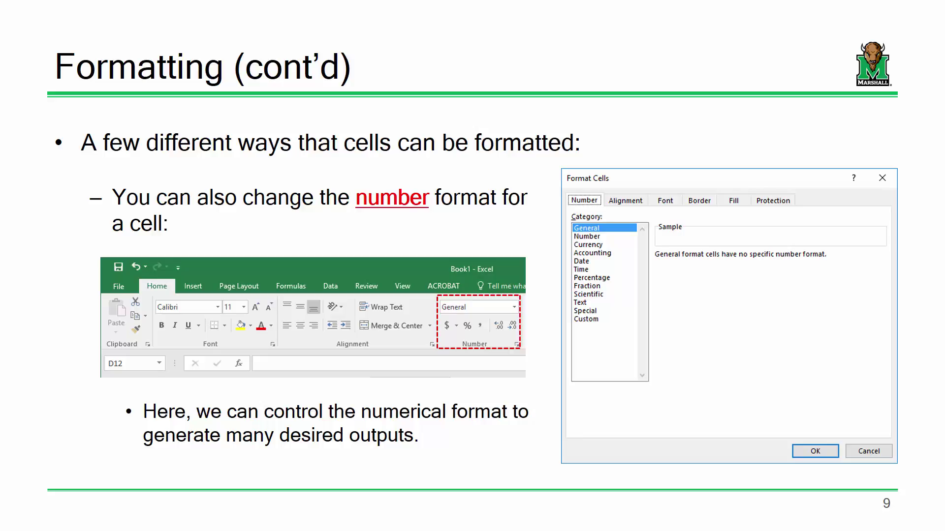
{"action": "key", "text": "Escape"}
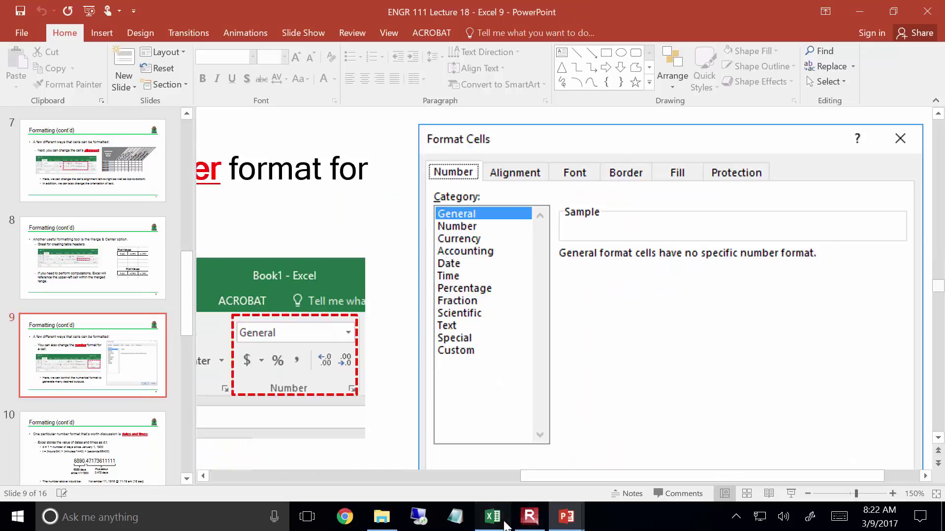
- Return to the Excel workbook and add a new blank worksheet after Sheet2
{"action": "left_click", "coordinate": [506, 525]}
{"action": "left_click", "coordinate": [180, 479]}
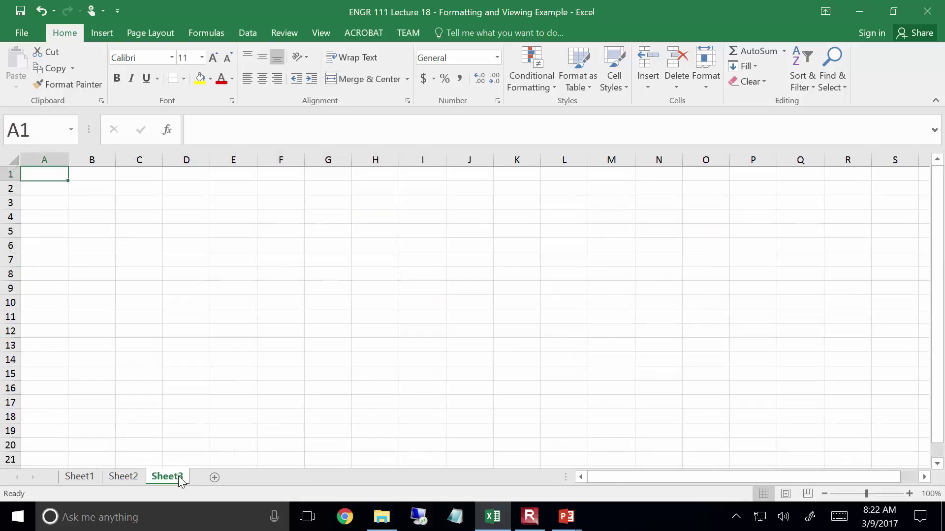
- Close the Lecture 18 example workbook and open a new blank workbook in a maximised Excel window
{"action": "left_click", "coordinate": [927, 11]}
{"action": "left_click", "coordinate": [463, 300]}
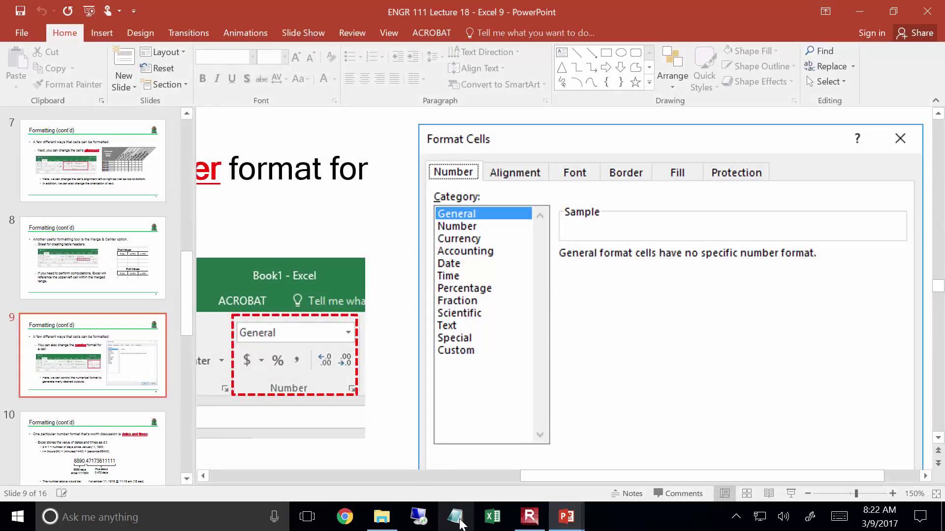
{"action": "left_click", "coordinate": [478, 512]}
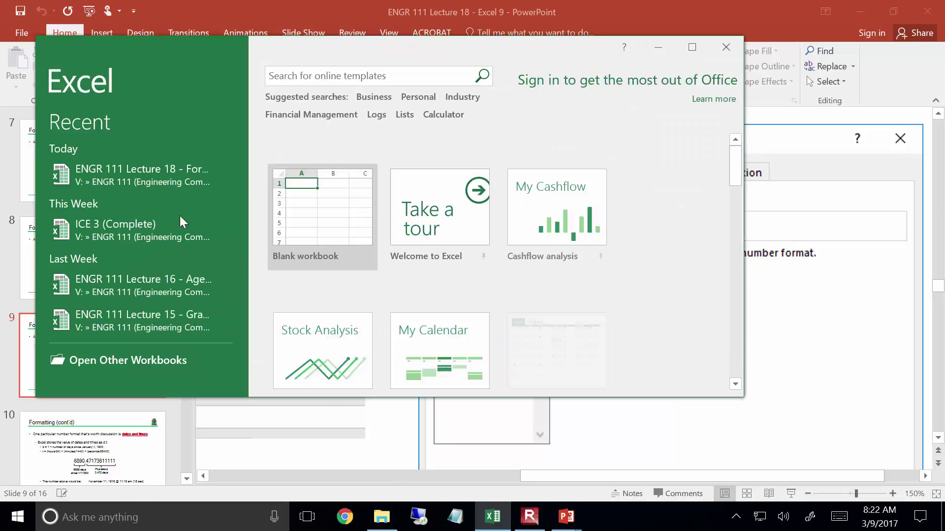
{"action": "left_click", "coordinate": [329, 250]}
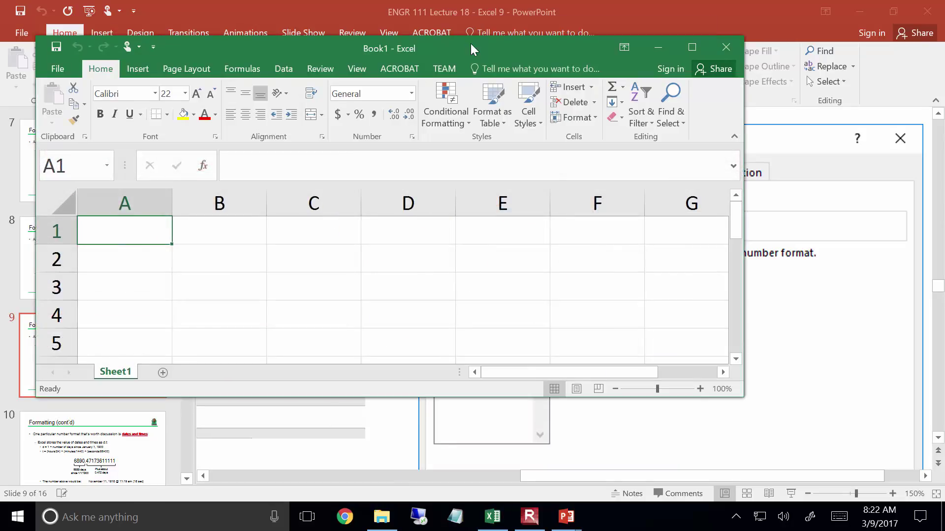
{"action": "double_click", "coordinate": [470, 44]}
- Enter 2.4 in cell C3 and reselect that cell
{"action": "left_click", "coordinate": [244, 263]}
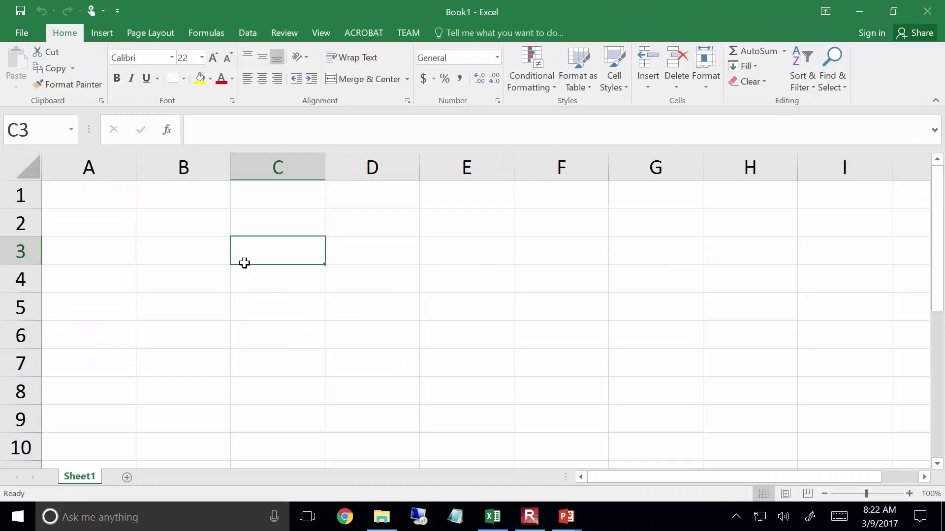
{"action": "type", "text": "2.4"}
{"action": "key", "text": "Return"}
{"action": "left_click", "coordinate": [245, 263]}
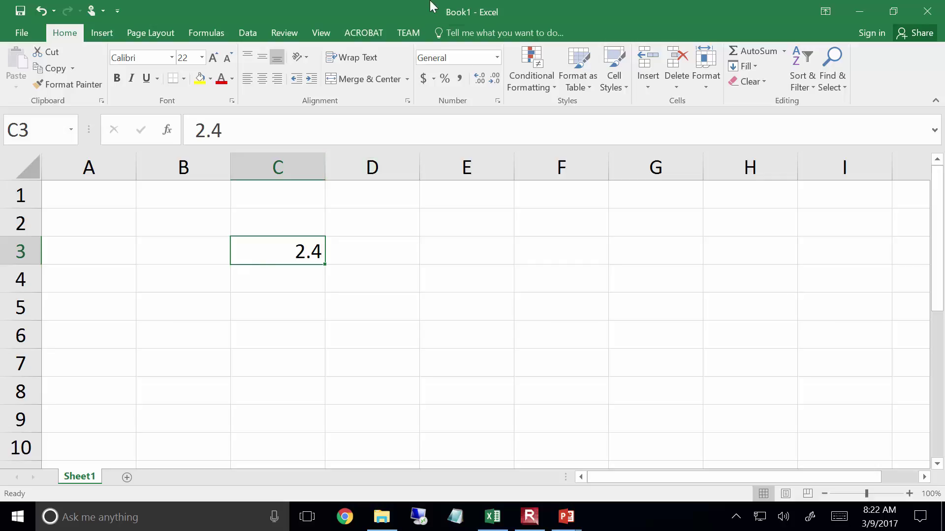
- Repeatedly increase and decrease the decimal places shown in C3, finishing with two decimal places
{"action": "left_click", "coordinate": [479, 79]}
{"action": "left_click", "coordinate": [478, 78]}
{"action": "left_click", "coordinate": [478, 78]}
{"action": "left_click", "coordinate": [478, 79]}
{"action": "left_click", "coordinate": [488, 78]}
{"action": "left_click", "coordinate": [488, 79]}
{"action": "left_click", "coordinate": [489, 78]}
{"action": "left_click", "coordinate": [489, 78]}
{"action": "left_click", "coordinate": [488, 79]}
{"action": "left_click", "coordinate": [478, 80]}
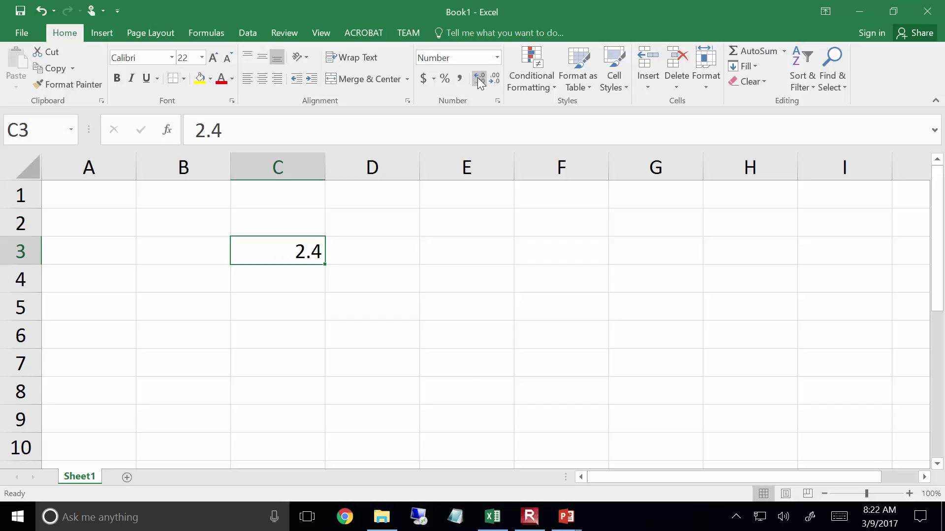
{"action": "left_click", "coordinate": [480, 80]}
{"action": "left_click", "coordinate": [481, 80]}
{"action": "left_click", "coordinate": [482, 80]}
{"action": "left_click", "coordinate": [490, 78]}
{"action": "left_click", "coordinate": [490, 78]}
{"action": "left_click", "coordinate": [491, 79]}
{"action": "left_click", "coordinate": [479, 79]}
{"action": "left_click", "coordinate": [480, 79]}
{"action": "left_click", "coordinate": [480, 80]}
{"action": "left_click", "coordinate": [494, 79]}
{"action": "left_click", "coordinate": [494, 80]}
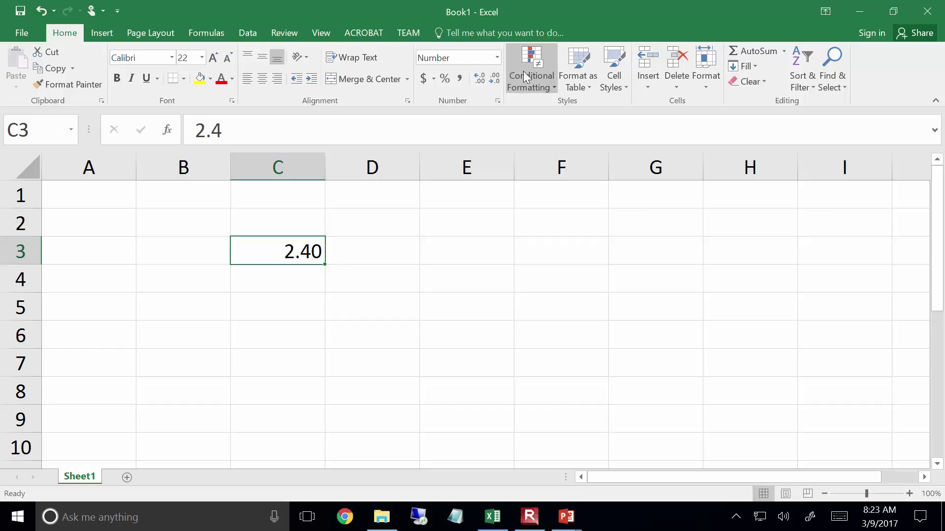
- Switch C3 through the Currency and Accounting number formats, finishing with the Scientific format
{"action": "left_click", "coordinate": [497, 57]}
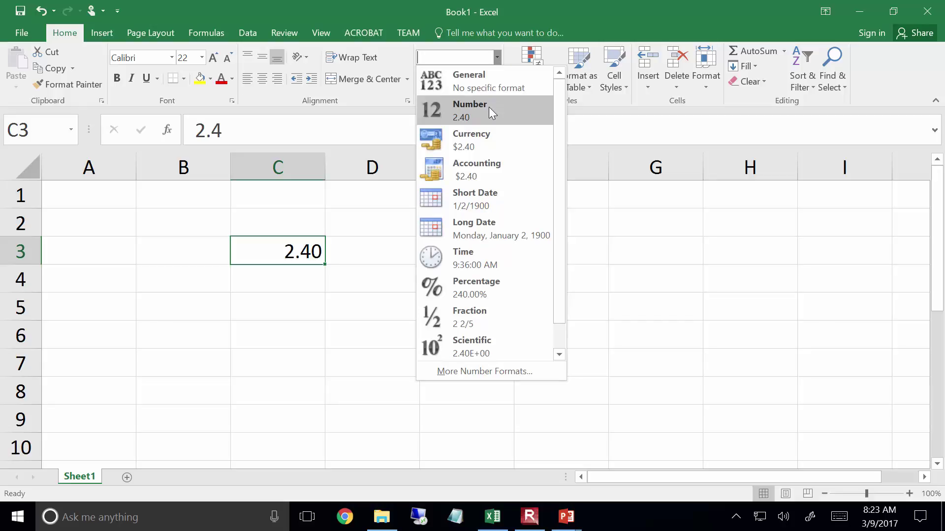
{"action": "left_click", "coordinate": [485, 140]}
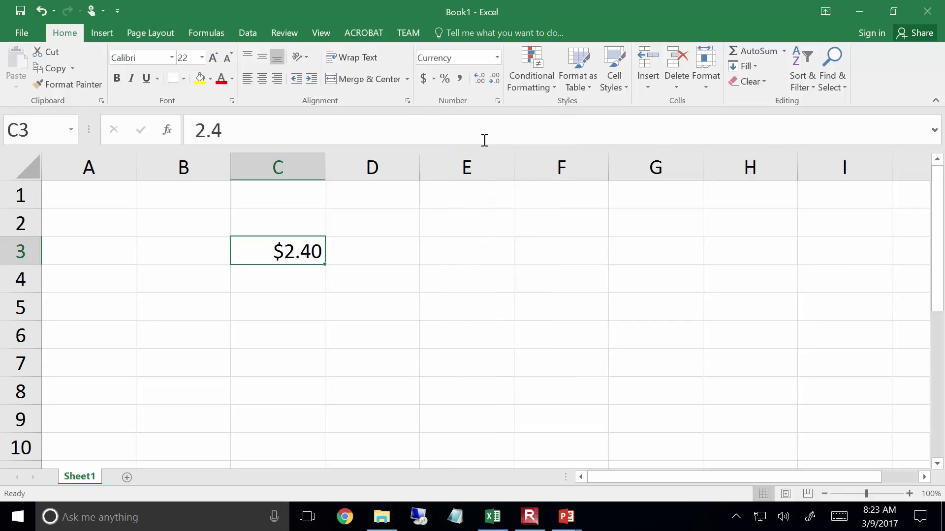
{"action": "left_click", "coordinate": [497, 58]}
{"action": "left_click", "coordinate": [481, 168]}
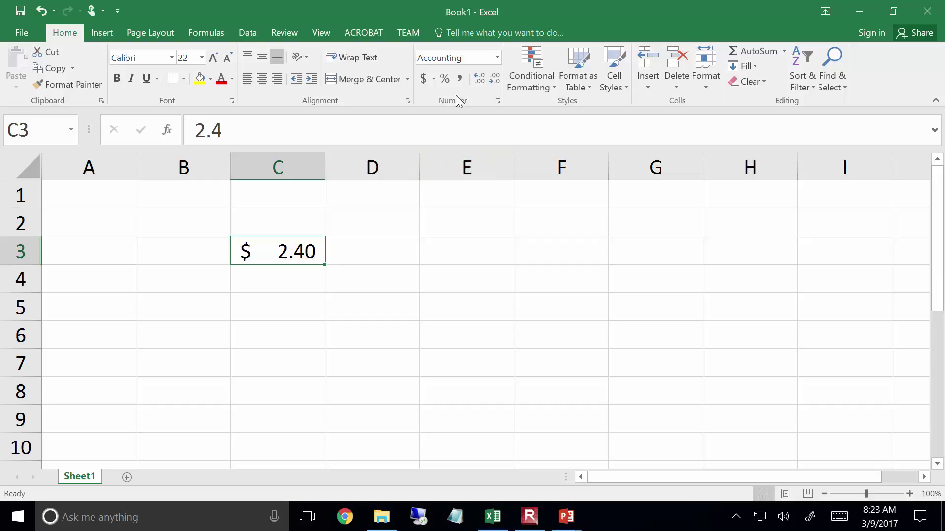
{"action": "left_click", "coordinate": [498, 58]}
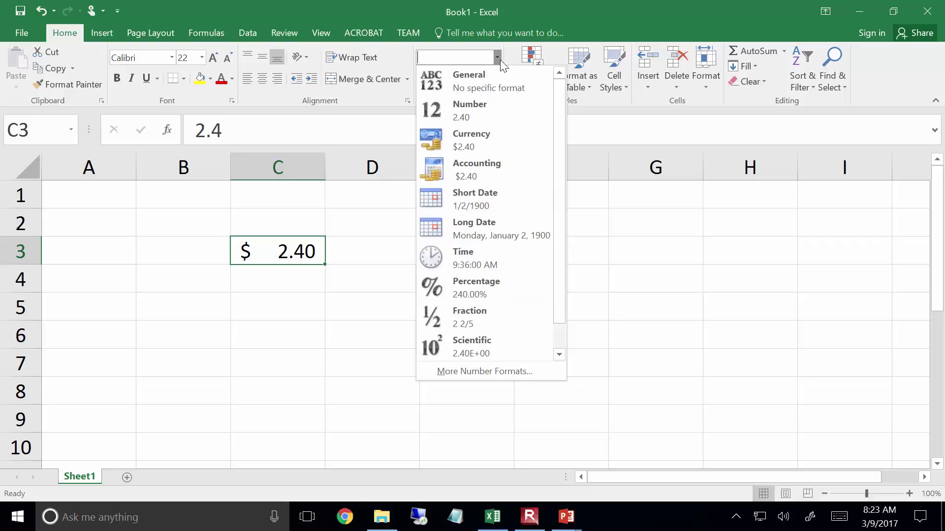
{"action": "left_click", "coordinate": [500, 338]}
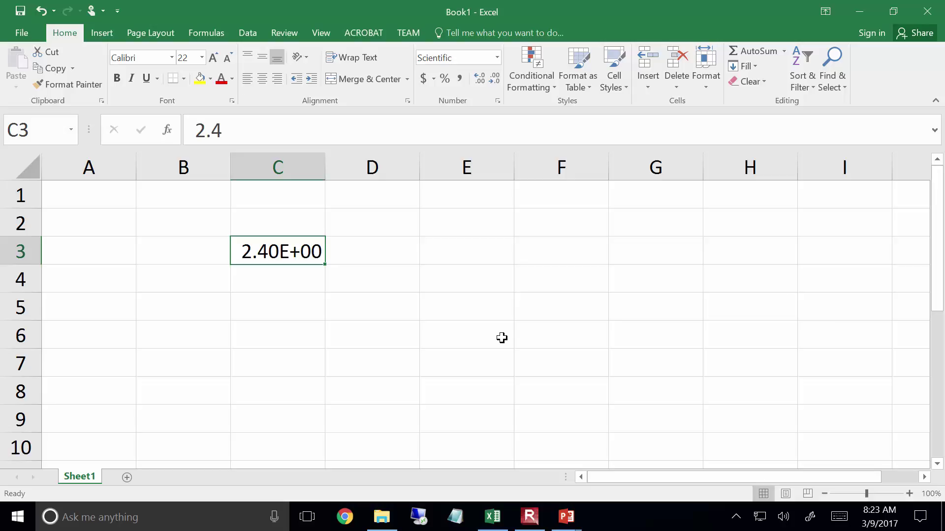
- Fill cell F4 with yellow
{"action": "left_click", "coordinate": [565, 276]}
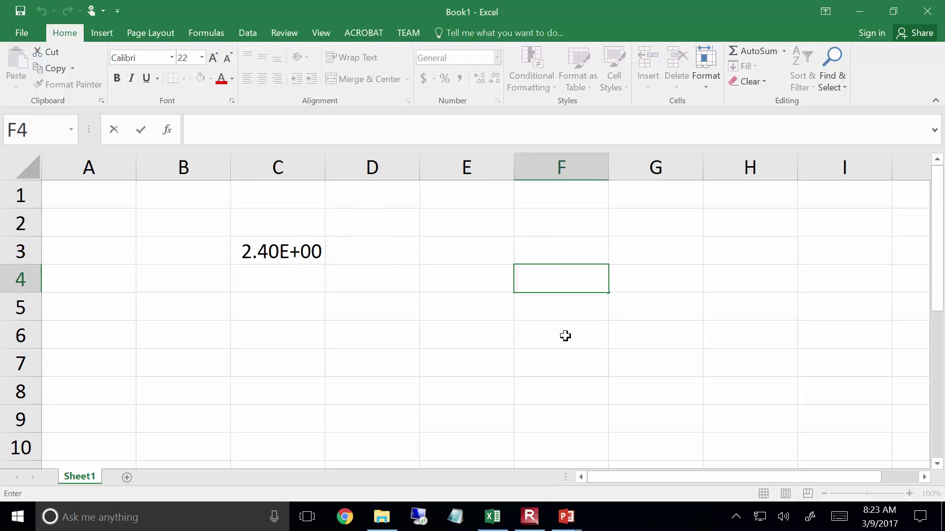
{"action": "key", "text": "Escape"}
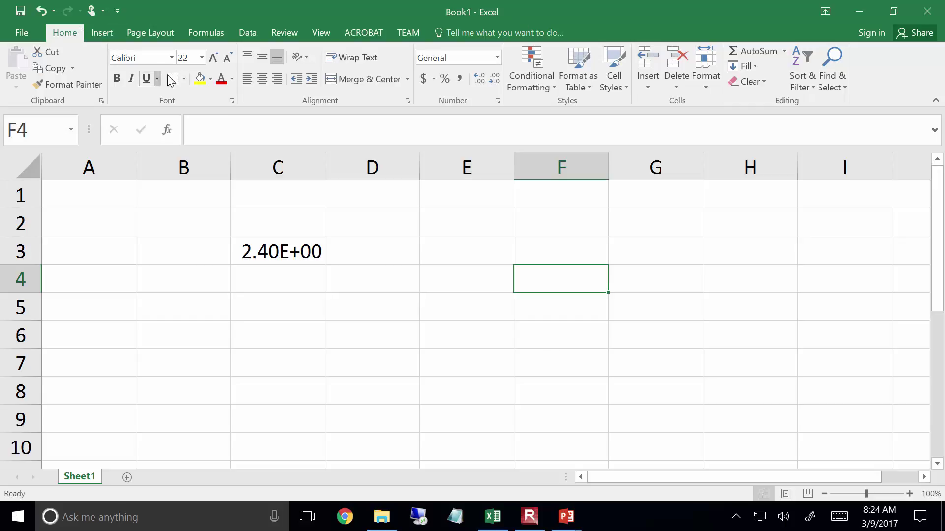
{"action": "left_click", "coordinate": [200, 79]}
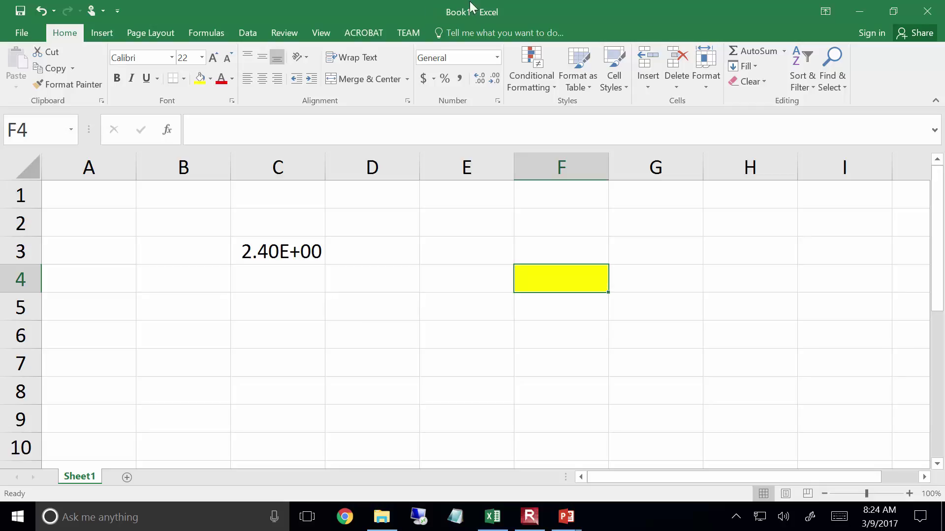
- Try to replace F4's General format with a new custom number format code
{"action": "left_click", "coordinate": [498, 102]}
{"action": "left_click", "coordinate": [497, 101]}
{"action": "left_click_drag", "start_coordinate": [541, 19], "coordinate": [237, 54]}
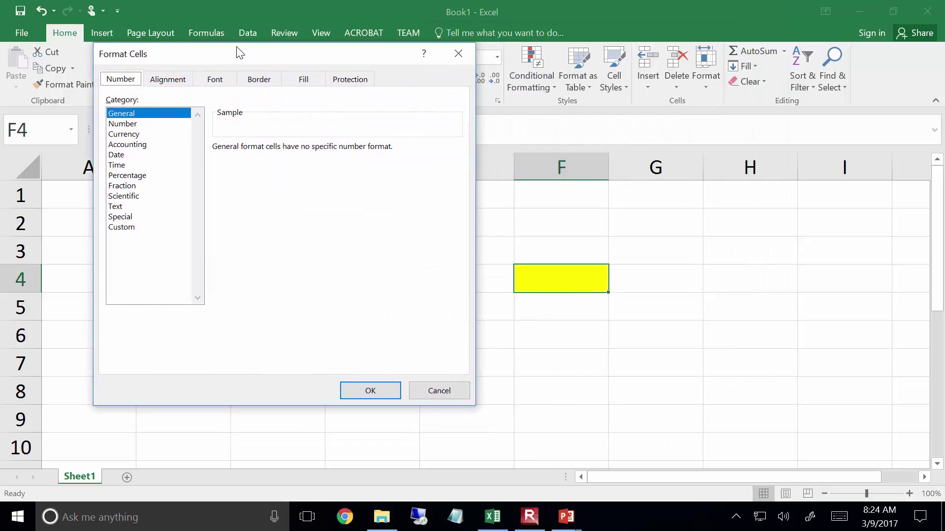
{"action": "left_click", "coordinate": [129, 123]}
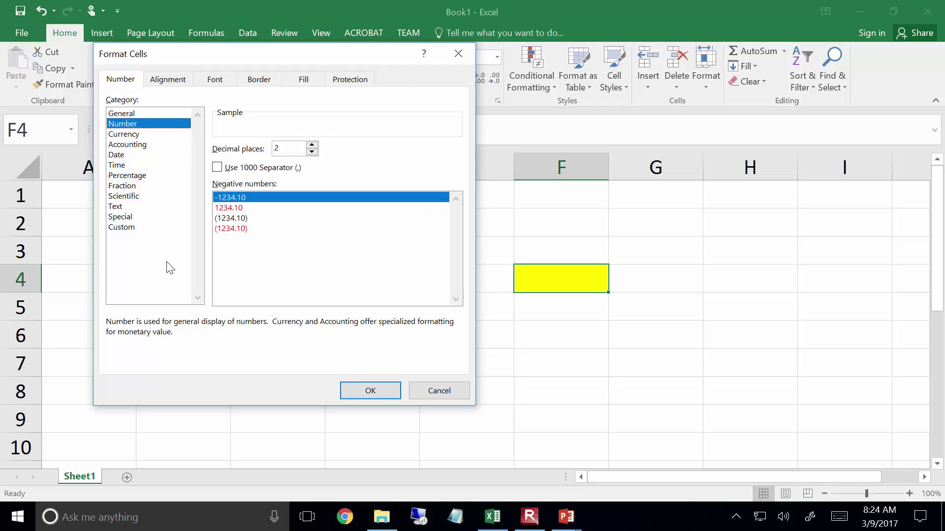
{"action": "left_click", "coordinate": [142, 229]}
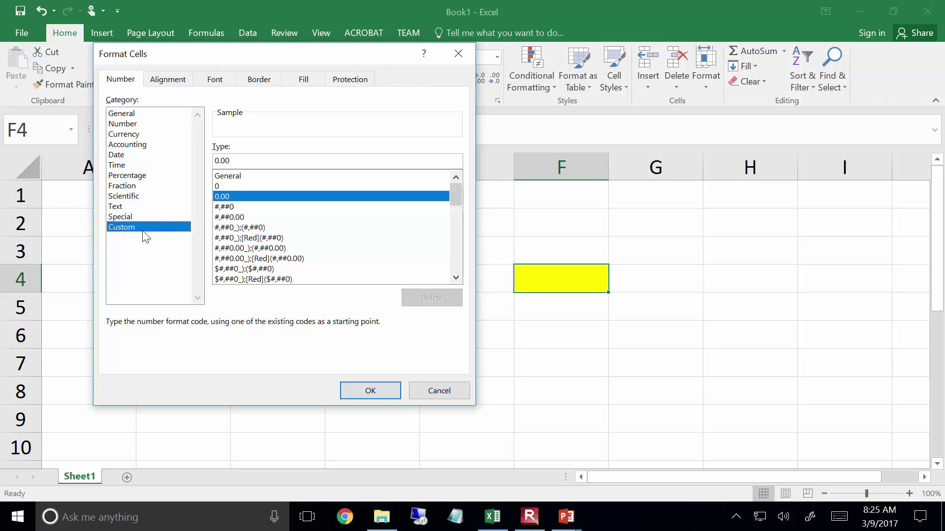
{"action": "left_click_drag", "start_coordinate": [243, 163], "coordinate": [96, 164]}
{"action": "key", "text": "Delete"}
{"action": "key", "text": "Return"}
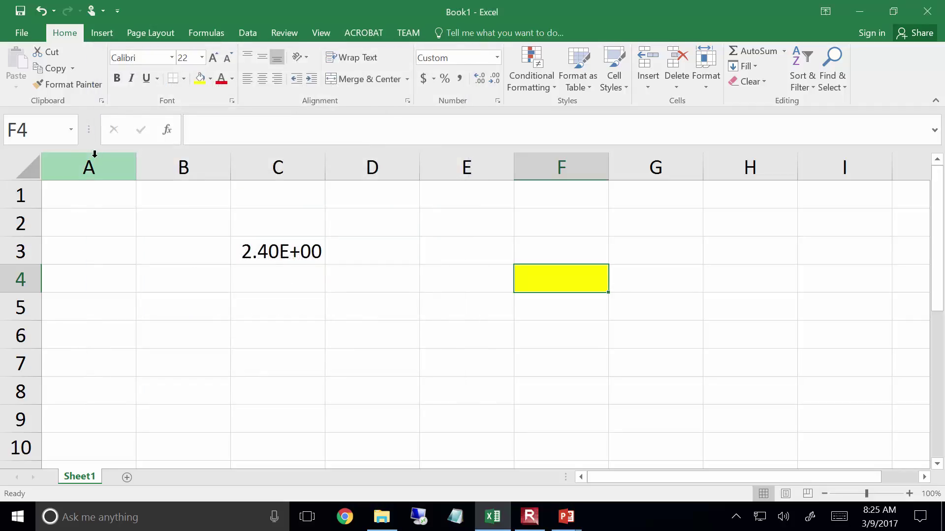
{"action": "left_click", "coordinate": [497, 101]}
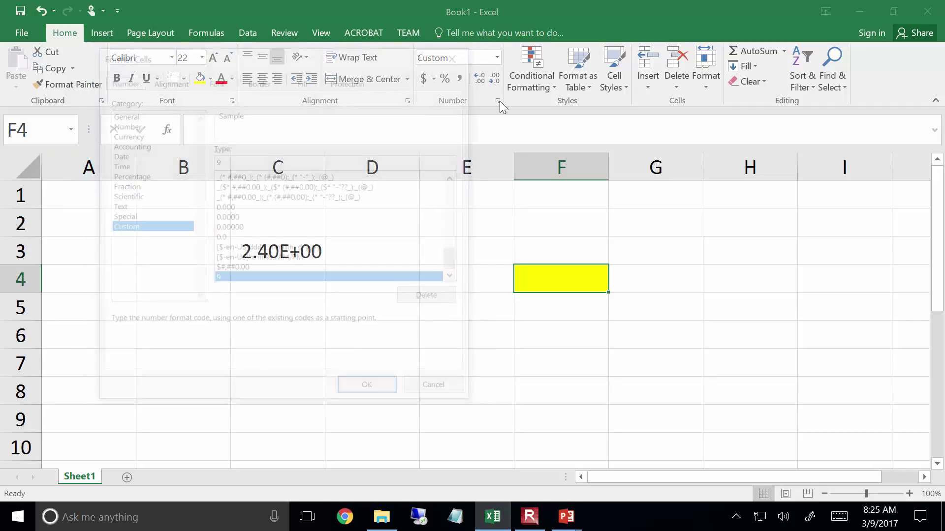
{"action": "double_click", "coordinate": [255, 160]}
{"action": "type", "text": "("}
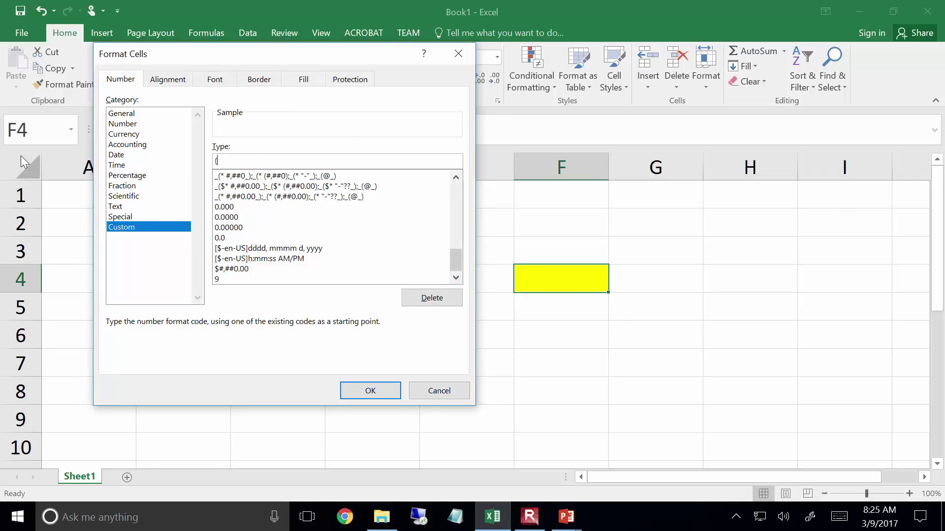
{"action": "type", "text": "000) 000-0000"}
{"action": "left_click", "coordinate": [374, 391]}
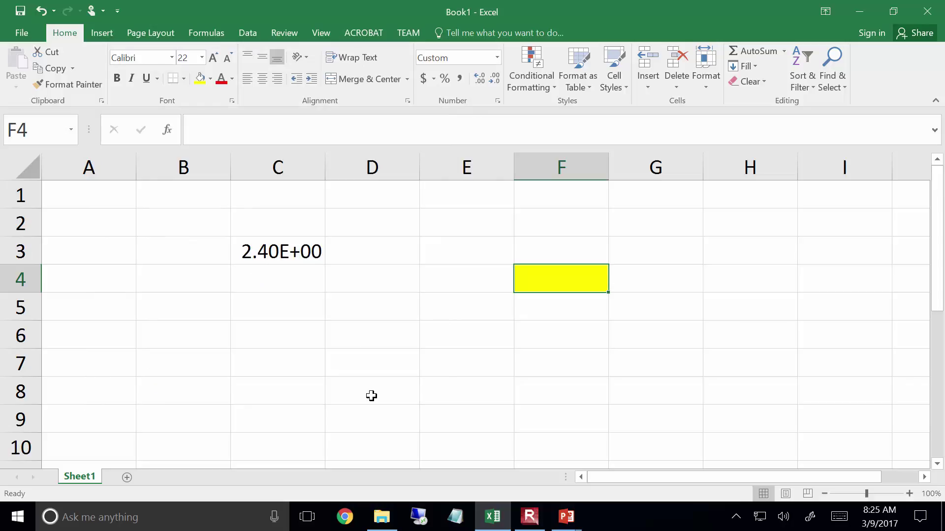
- Enter a ten-digit phone number without punctuation in the yellow cell F4
{"action": "type", "text": "304"}
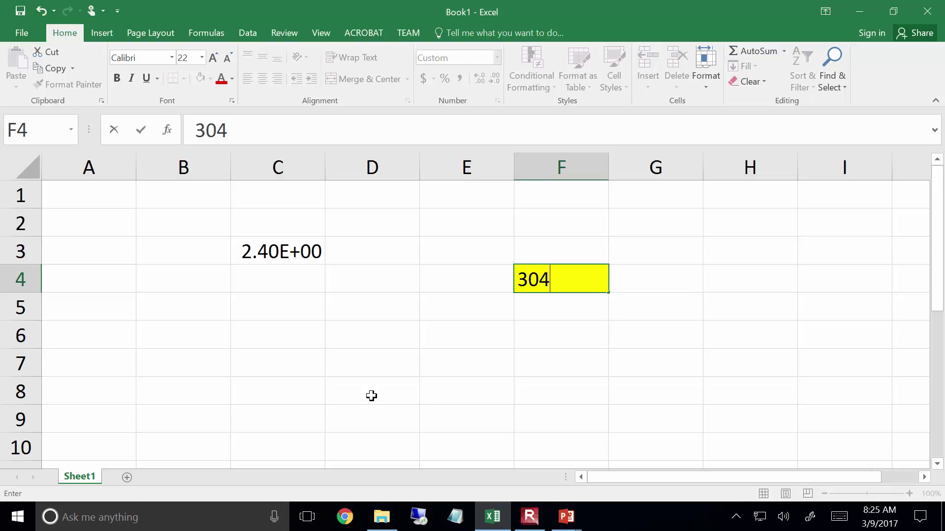
{"action": "type", "text": "1234567"}
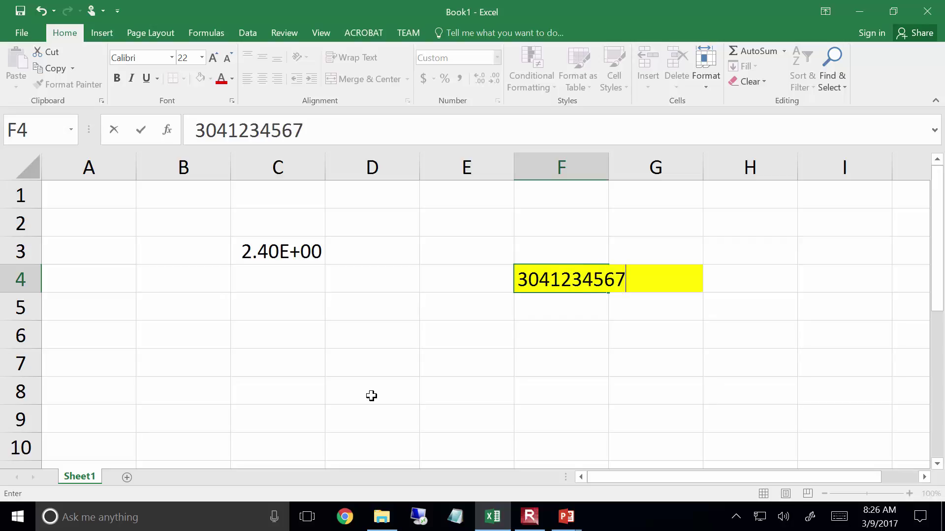
{"action": "key", "text": "Return"}
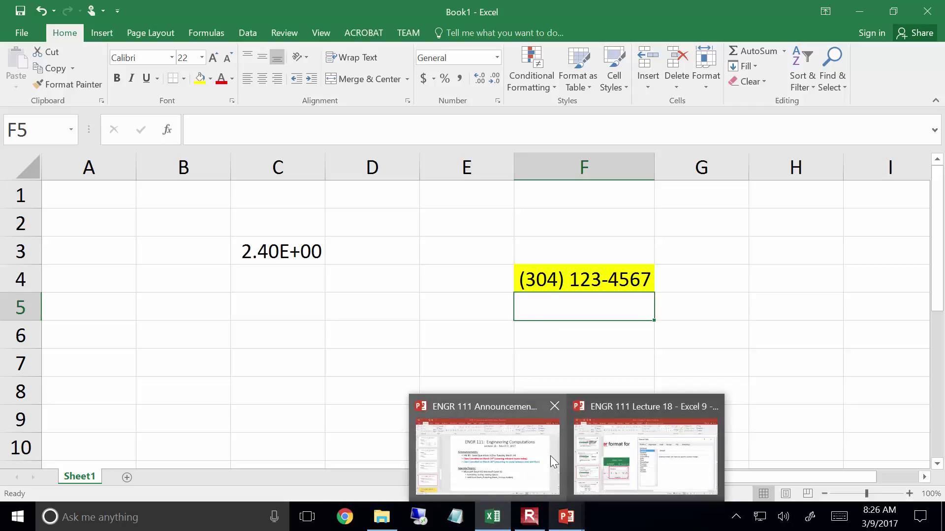
- Switch to the Lecture 18 presentation in PowerPoint and show the dates and times slide as a slide show
{"action": "left_click", "coordinate": [601, 428]}
{"action": "key", "text": "shift+F5"}
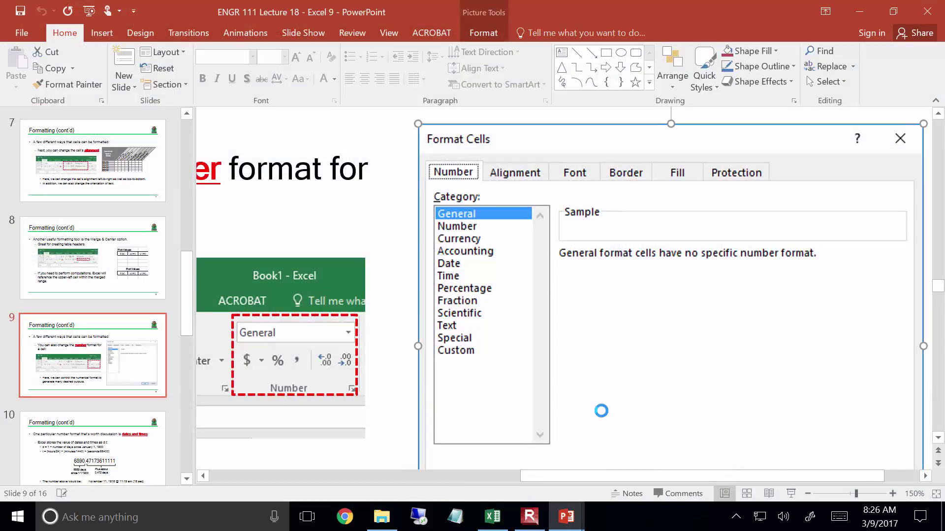
{"action": "key", "text": "Right"}
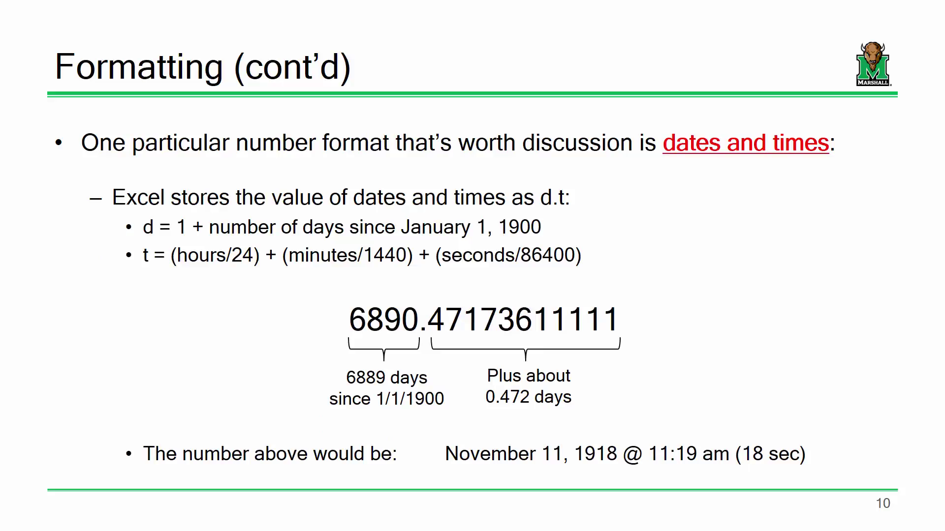
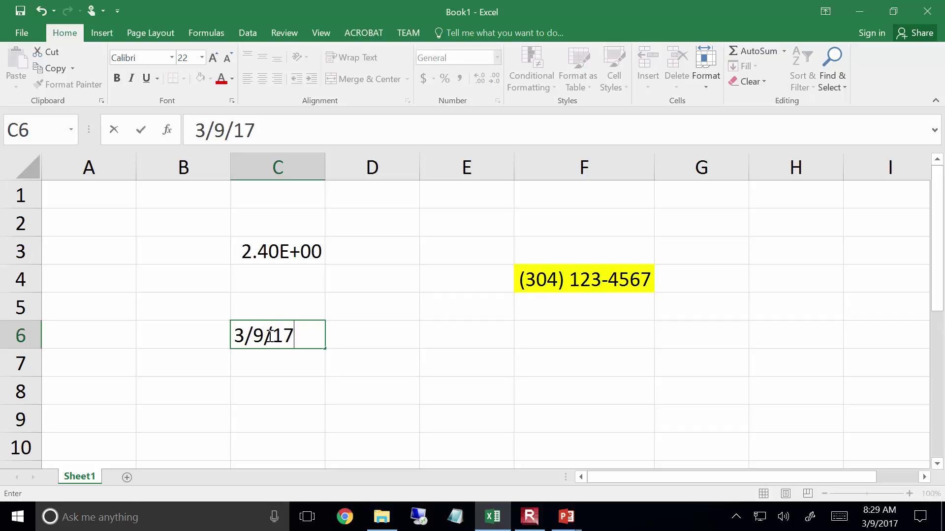
- Enter the date 3/9/17 in cell C6 of the Excel workbook and reselect the cell
{"action": "key", "text": "Return"}
{"action": "left_click", "coordinate": [268, 336]}
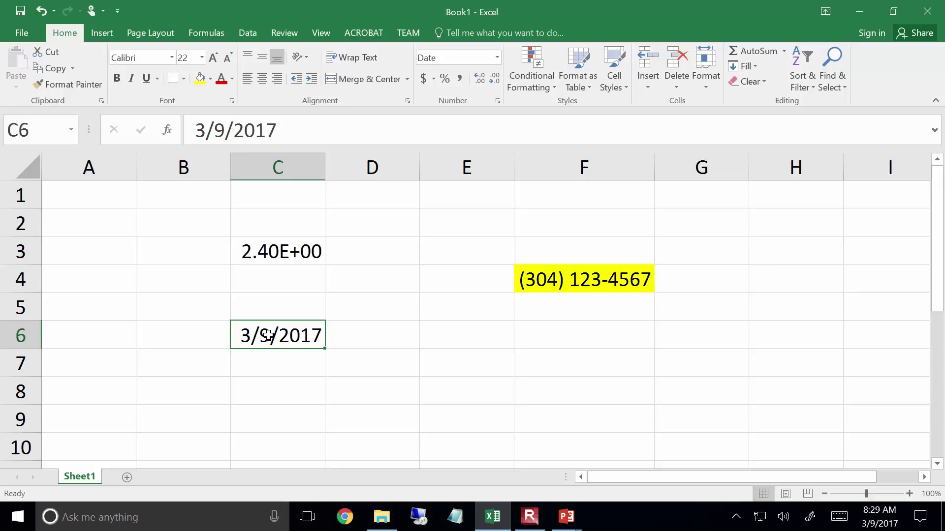
- Calculate the following day in C7 with the formula =C6+1, and clear that cell again
{"action": "key", "text": "Down"}
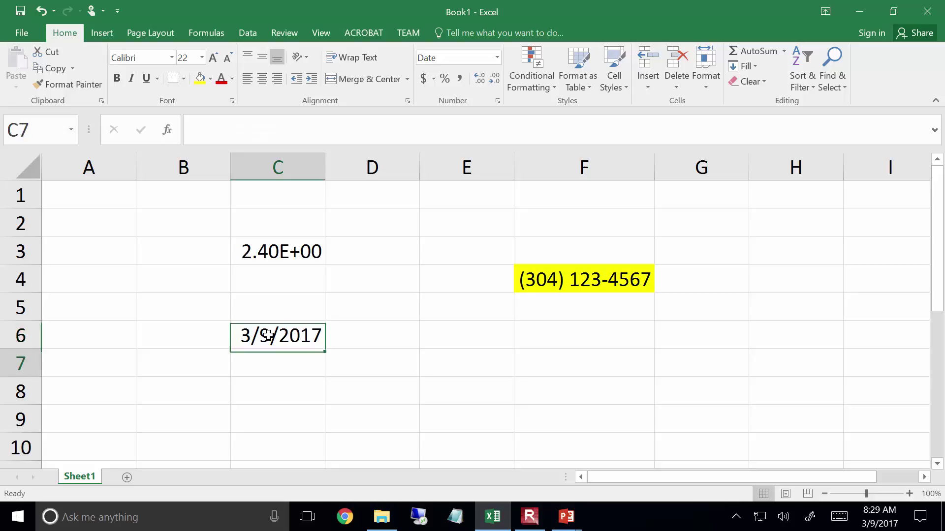
{"action": "type", "text": "="}
{"action": "key", "text": "Up"}
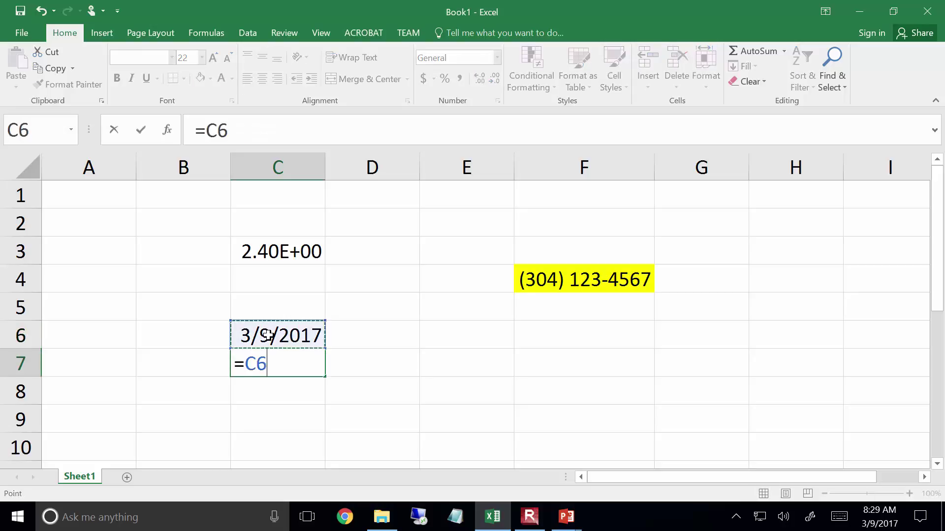
{"action": "type", "text": "+1"}
{"action": "key", "text": "Return"}
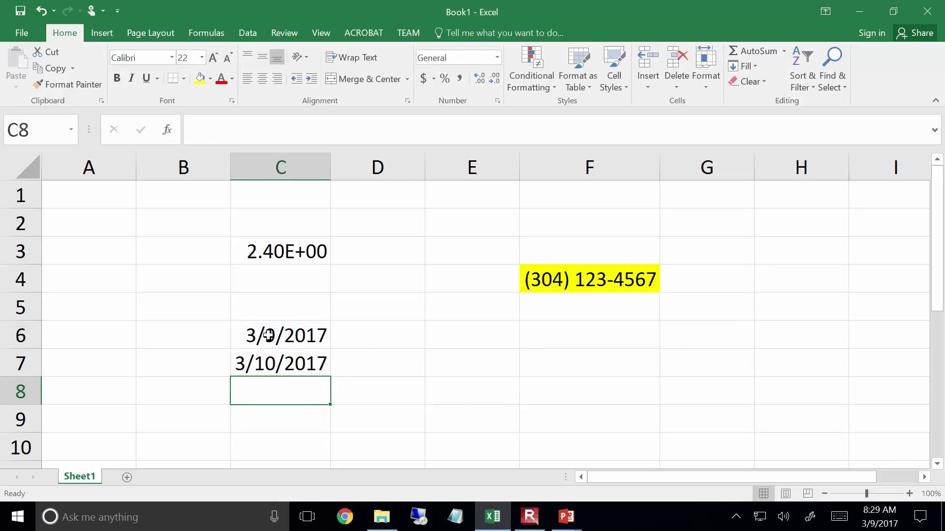
{"action": "key", "text": "Up"}
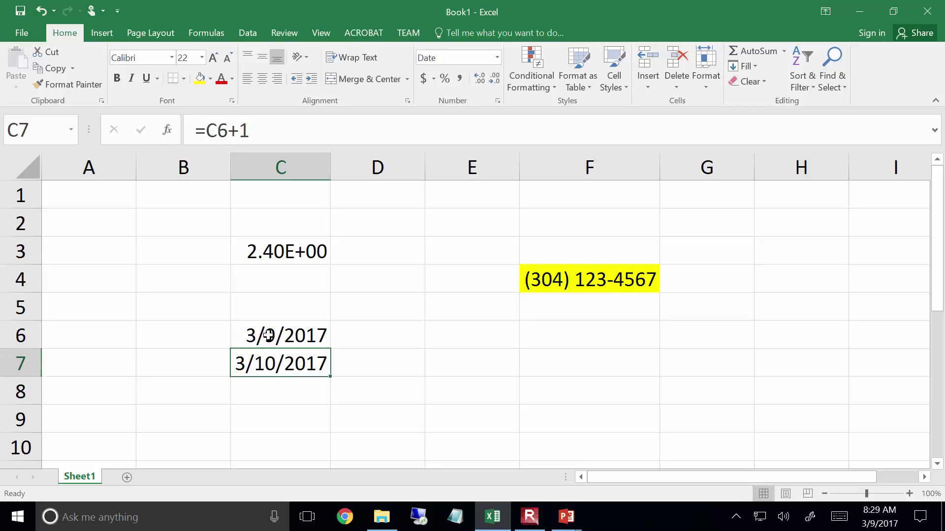
{"action": "key", "text": "Delete"}
- Change the number format of the date in C6 to General
{"action": "key", "text": "Up"}
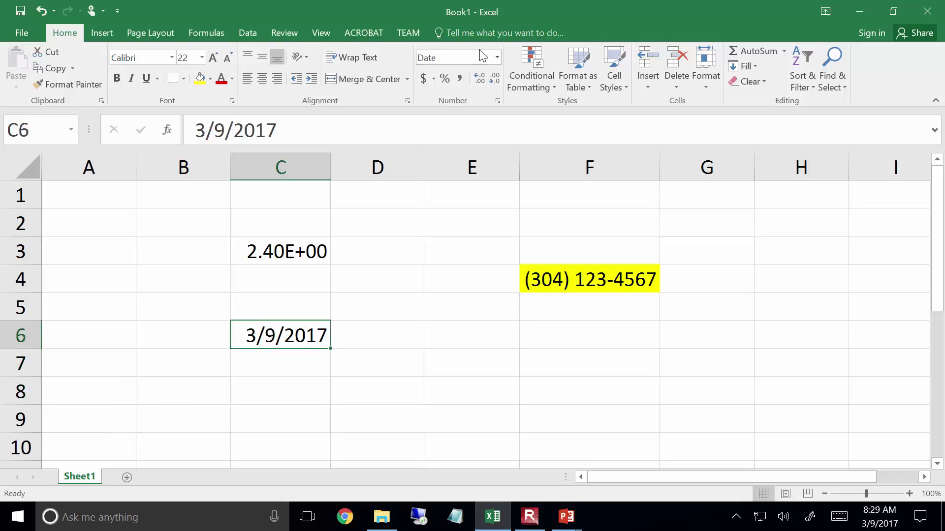
{"action": "left_click", "coordinate": [497, 57]}
{"action": "left_click", "coordinate": [494, 77]}
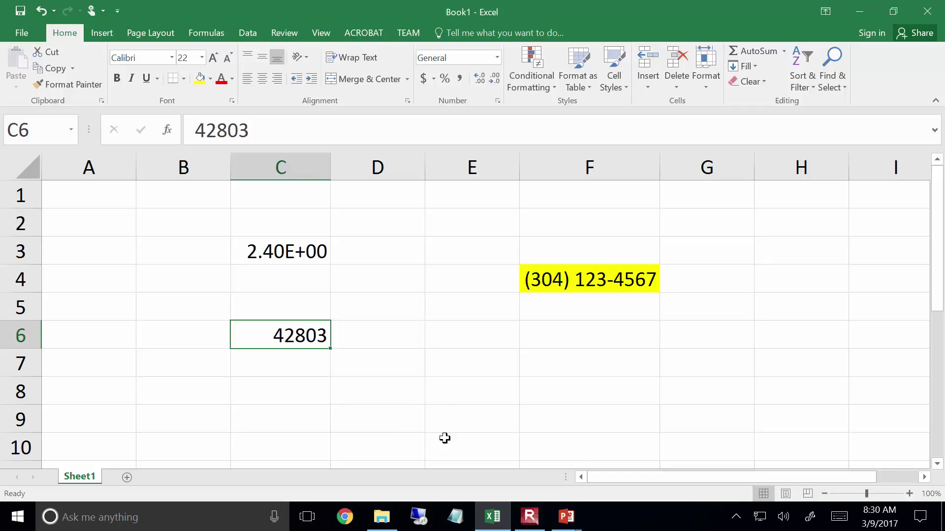
- Switch to the Lecture 18 presentation in PowerPoint, show slide 11 on column width and row height as a slide show, and exit it
{"action": "left_click", "coordinate": [573, 515]}
{"action": "left_click", "coordinate": [640, 452]}
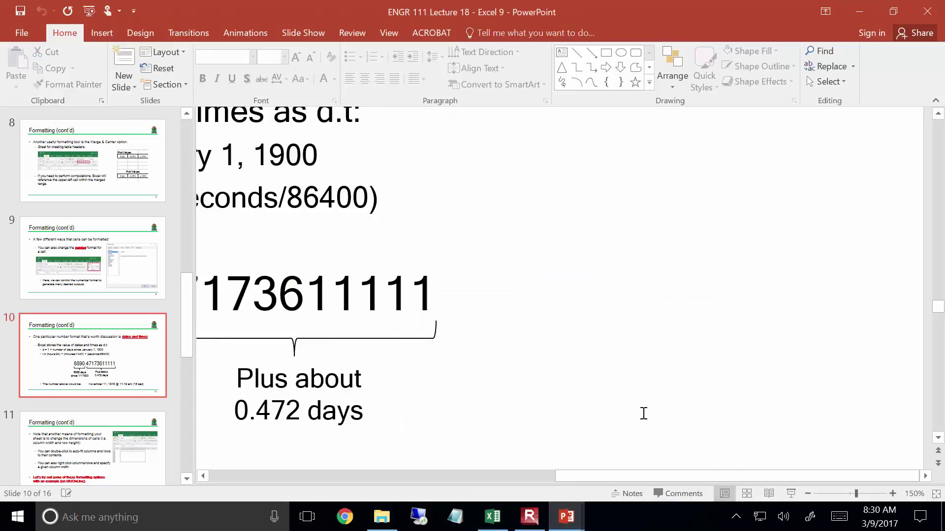
{"action": "left_click", "coordinate": [38, 464]}
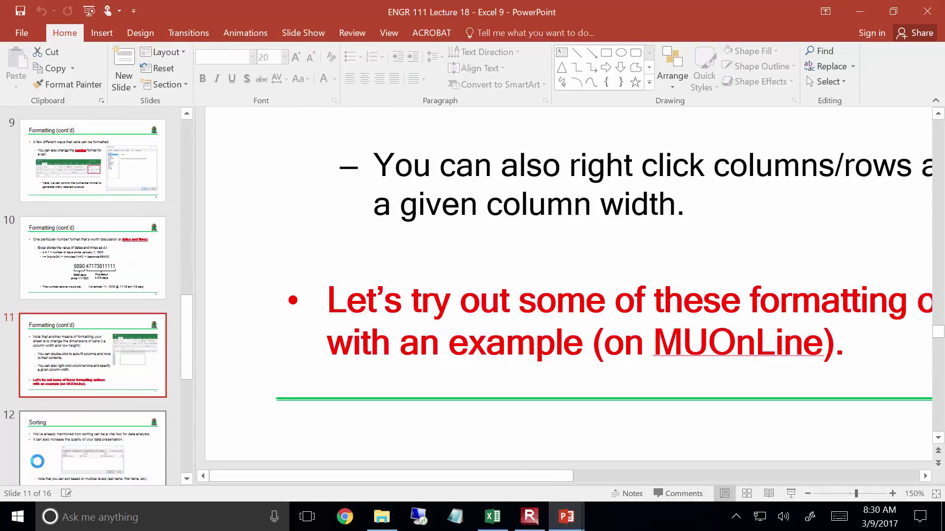
{"action": "key", "text": "shift+F5"}
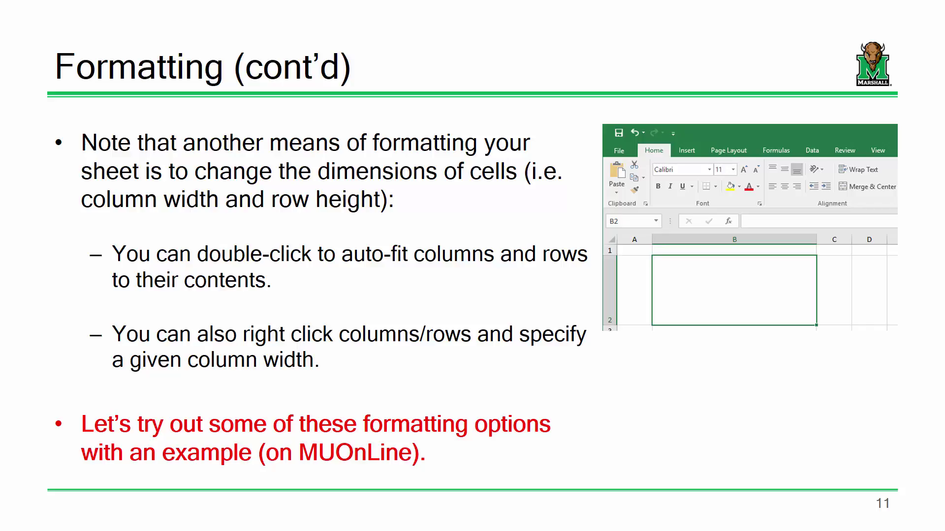
{"action": "key", "text": "Escape"}
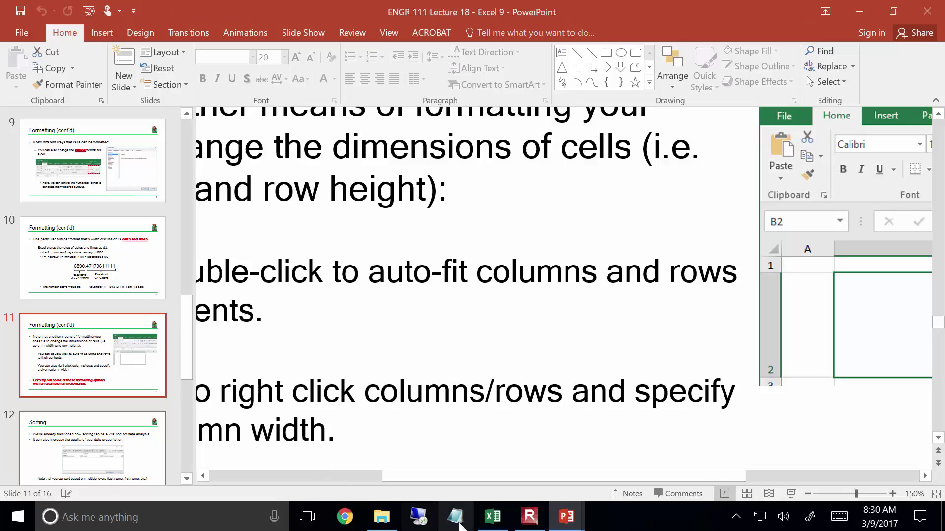
- Close the Excel workbook Book1 without saving and open the ENGR 111 Lecture 18 - Formatting and Viewing Example workbook
{"action": "left_click", "coordinate": [492, 517]}
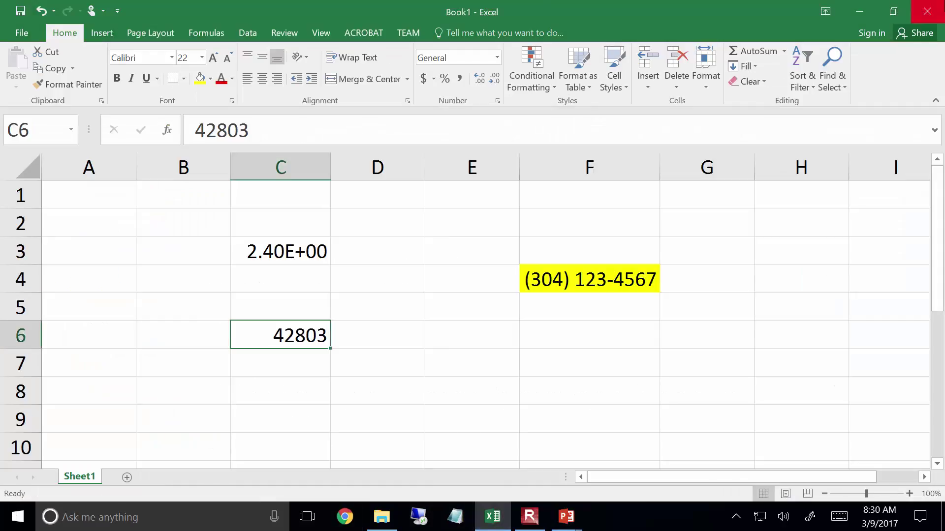
{"action": "left_click", "coordinate": [934, 5]}
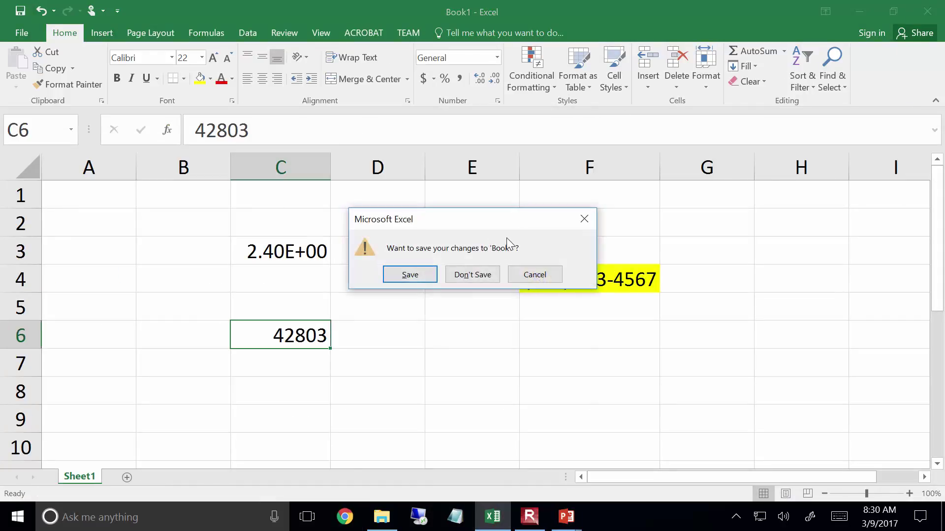
{"action": "left_click", "coordinate": [477, 274]}
{"action": "left_click", "coordinate": [383, 516]}
{"action": "double_click", "coordinate": [532, 157]}
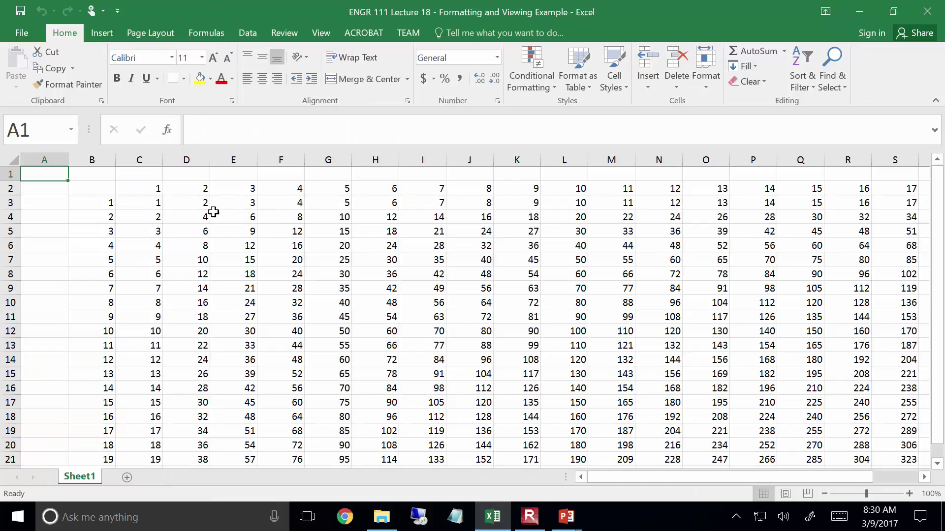
- Widen column C to roughly three times the width of its neighbouring columns
{"action": "left_click", "coordinate": [158, 187]}
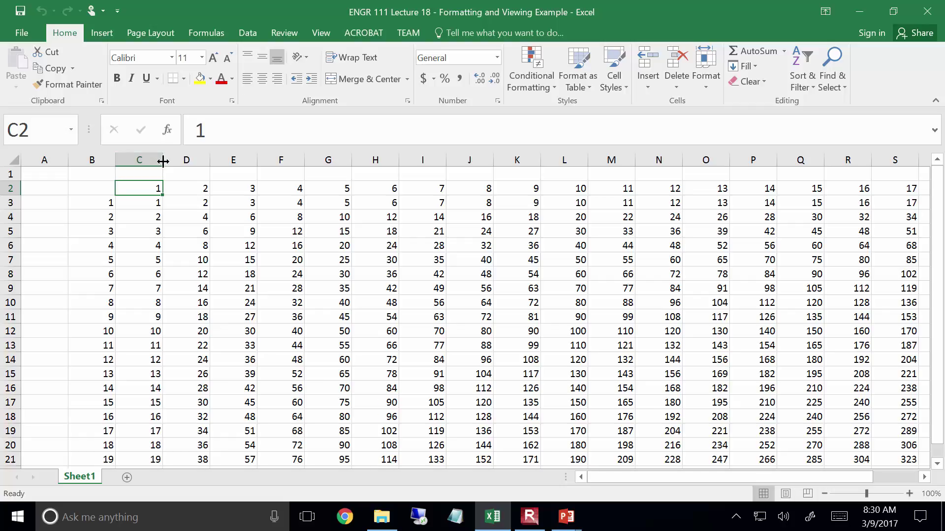
{"action": "left_click", "coordinate": [163, 161]}
{"action": "left_click", "coordinate": [164, 159]}
{"action": "left_click_drag", "start_coordinate": [164, 160], "coordinate": [272, 160]}
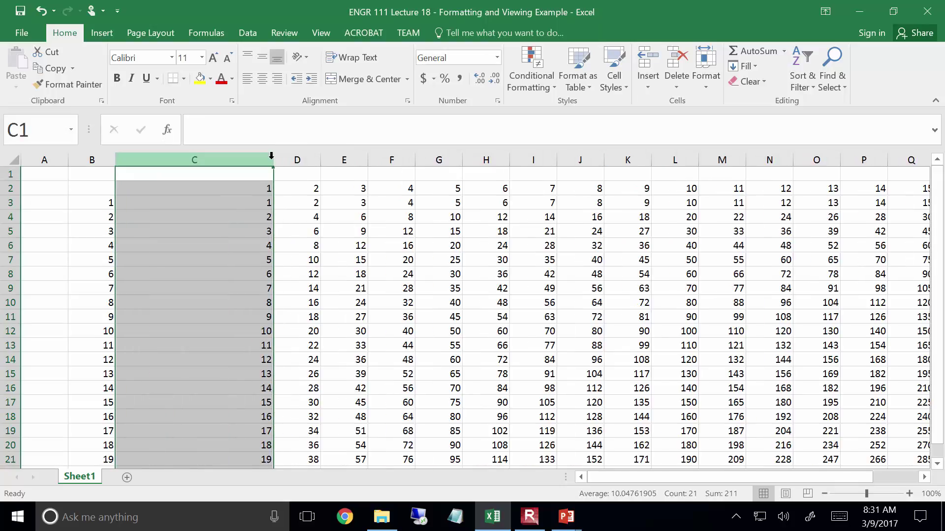
- Make row 2 several times taller and undo the height change
{"action": "left_click", "coordinate": [10, 192]}
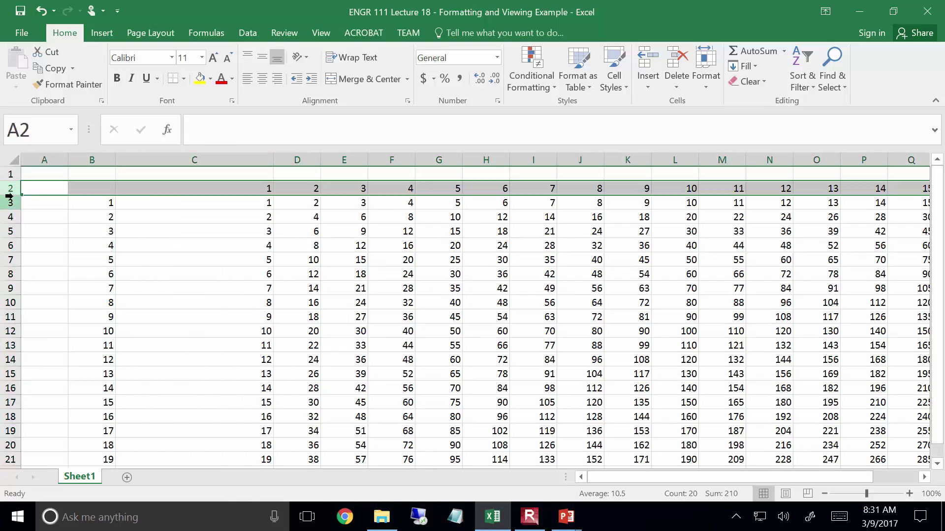
{"action": "left_click", "coordinate": [9, 199]}
{"action": "mouse_move", "coordinate": [10, 274]}
{"action": "left_mouse_down"}
{"action": "mouse_move", "coordinate": [10, 296]}
{"action": "mouse_move", "coordinate": [9, 274]}
{"action": "left_mouse_up"}
{"action": "left_click_drag", "start_coordinate": [13, 188], "coordinate": [7, 231]}
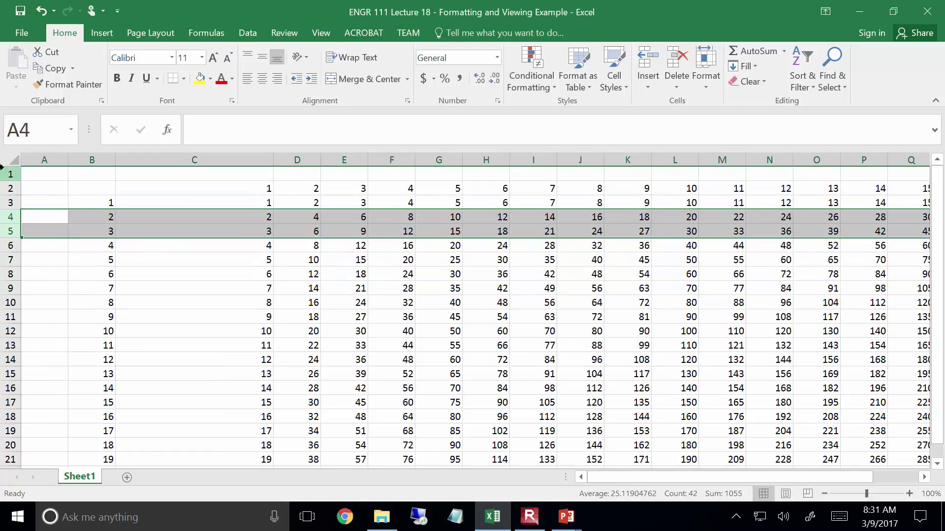
{"action": "left_click", "coordinate": [6, 192]}
{"action": "left_click_drag", "start_coordinate": [5, 194], "coordinate": [7, 303]}
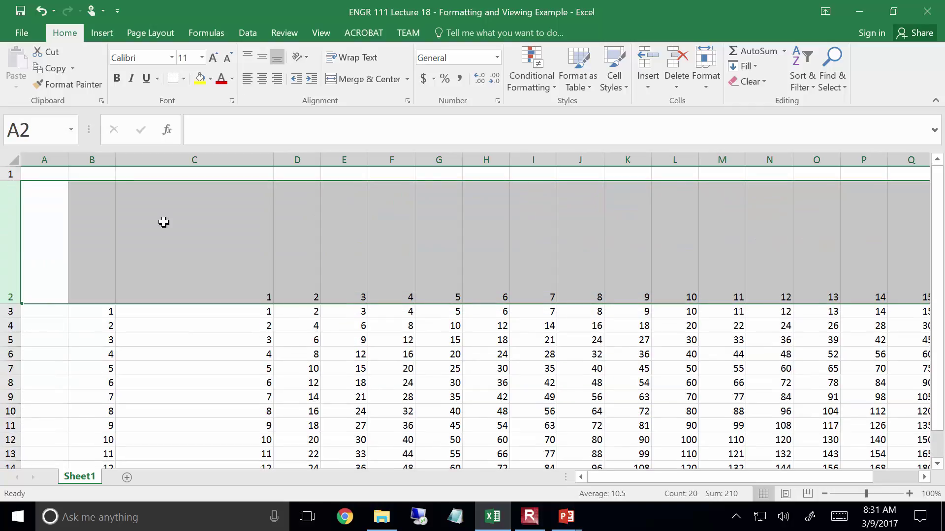
{"action": "key", "text": "ctrl+z"}
- Auto-fit the widths of columns B through V to their contents and deselect them
{"action": "left_click", "coordinate": [198, 246]}
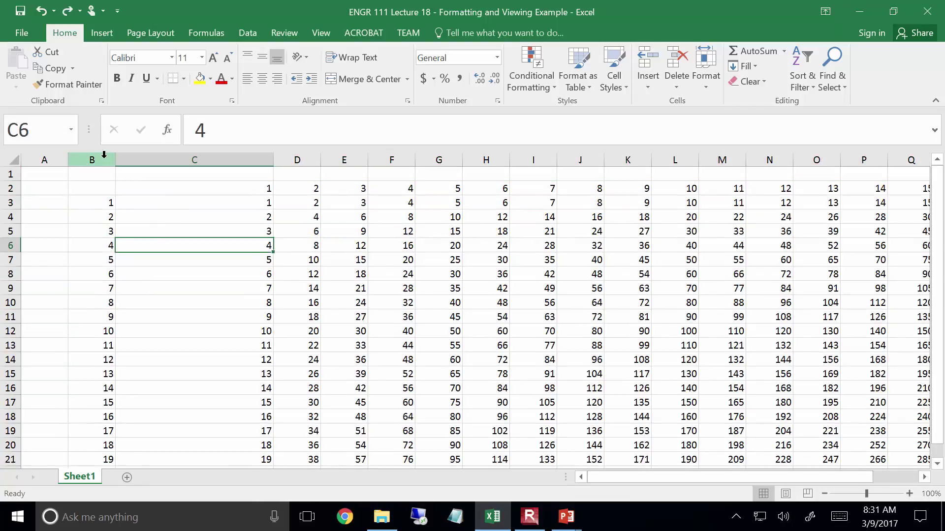
{"action": "left_click_drag", "start_coordinate": [104, 154], "coordinate": [797, 158]}
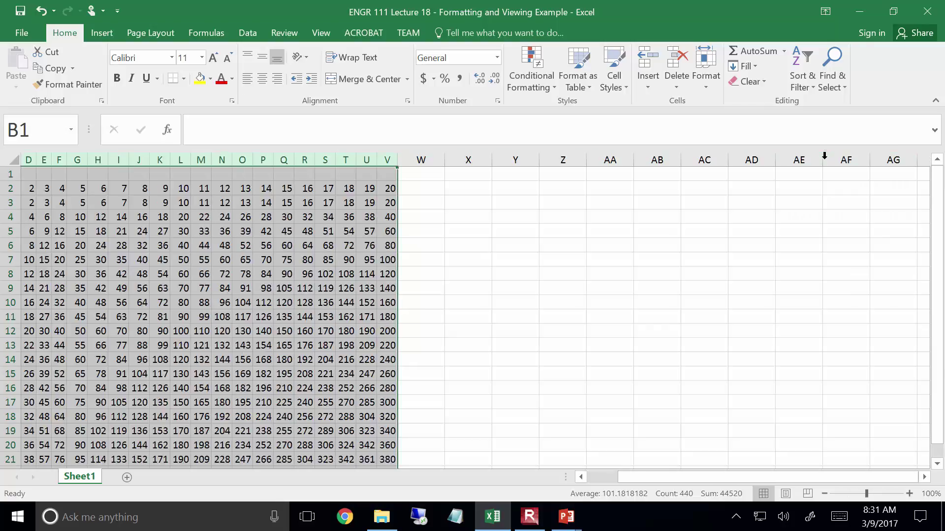
{"action": "left_click", "coordinate": [598, 477]}
{"action": "left_click", "coordinate": [320, 273]}
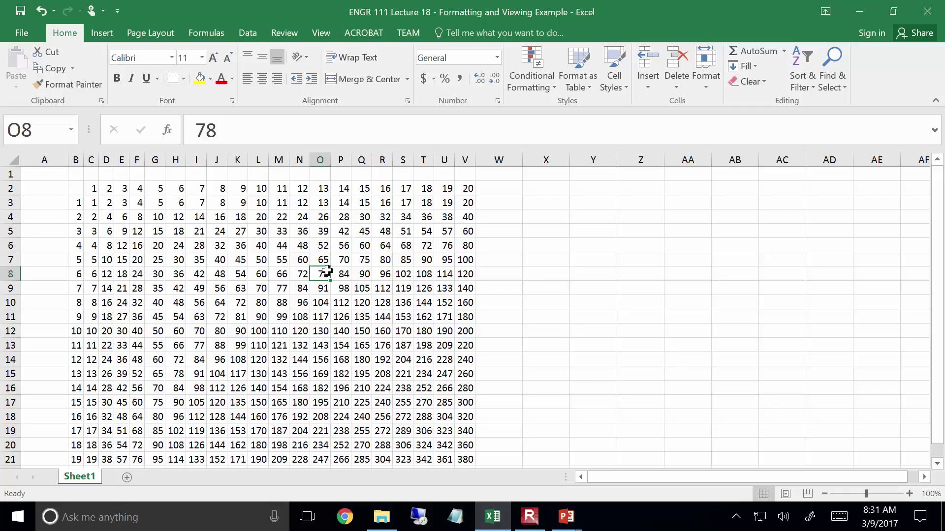
- Select the whole multiplication table, starting at cell B2 and extending through column V
{"action": "left_click_drag", "start_coordinate": [78, 187], "coordinate": [466, 445]}
{"action": "scroll", "coordinate": [443, 246], "scroll_direction": "up", "scroll_amount": 1}
{"action": "left_click", "coordinate": [392, 164]}
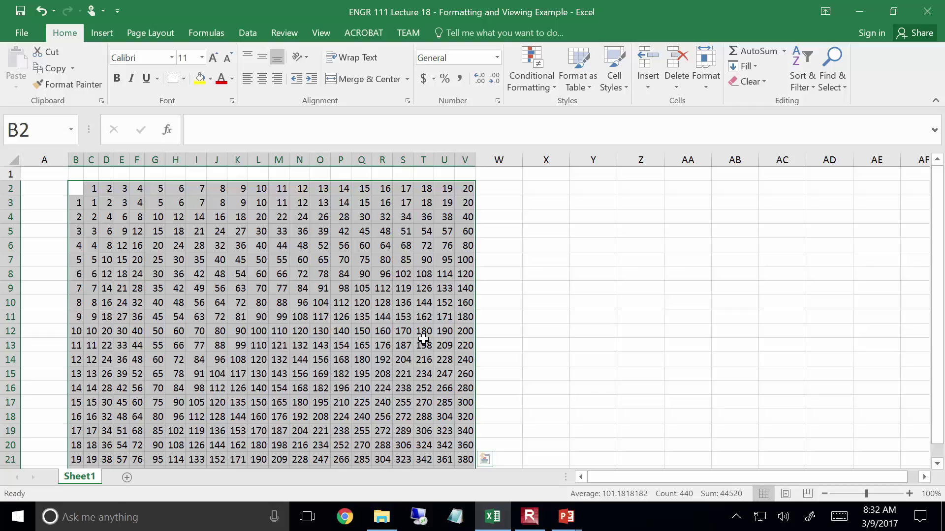
- Switch to the Lecture 18 presentation in PowerPoint and display the Sorting slide at 75% zoom
{"action": "mouse_move", "coordinate": [583, 523]}
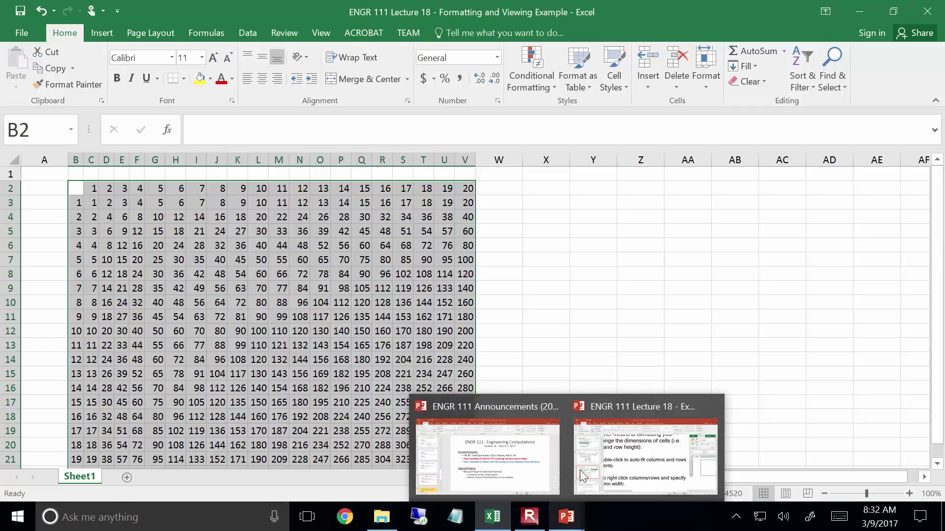
{"action": "left_click", "coordinate": [645, 458]}
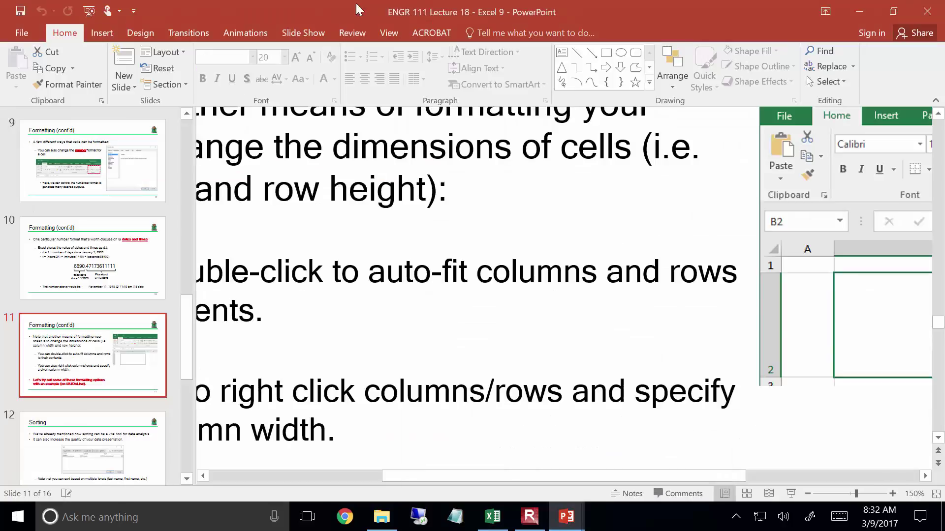
{"action": "left_click", "coordinate": [84, 447]}
{"action": "scroll", "coordinate": [341, 392], "scroll_direction": "down", "scroll_amount": 7, "text": "ctrl"}
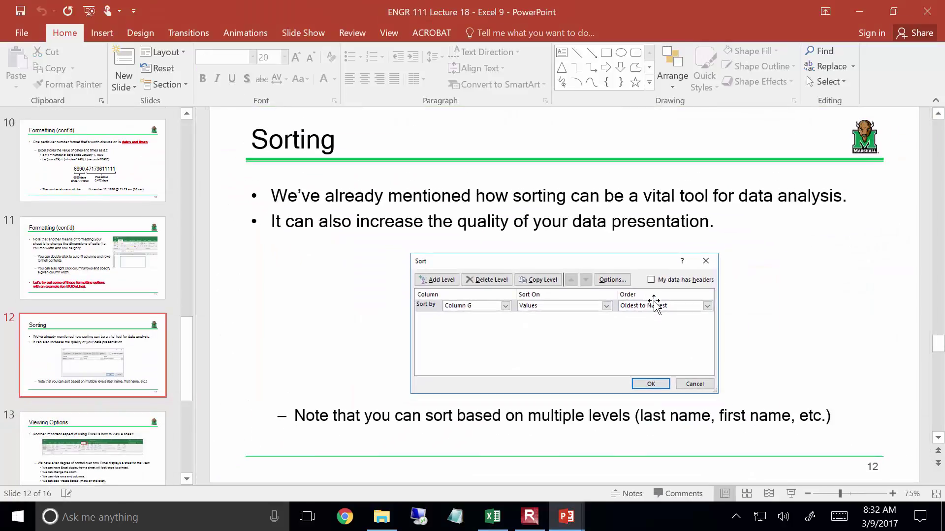
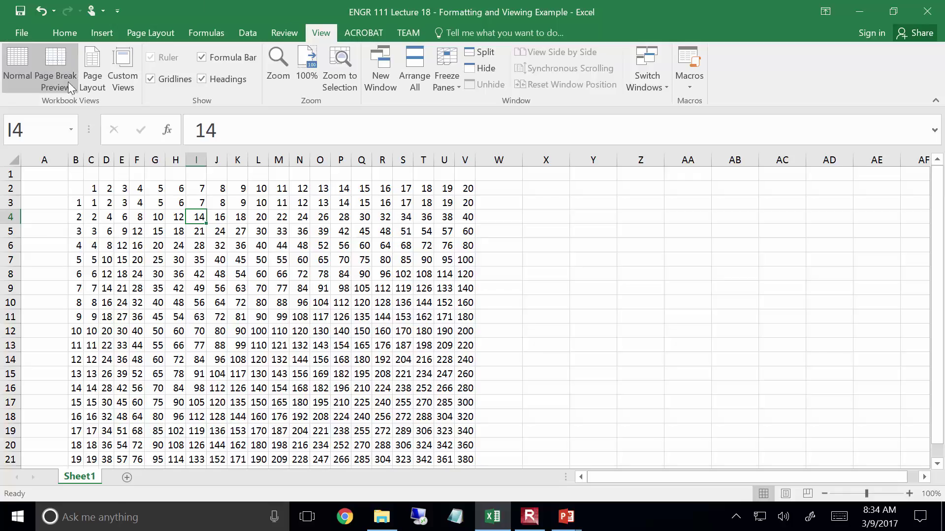
- Hide and restore the worksheet gridlines several times to compare the sheet's appearance, leaving them shown
{"action": "left_click", "coordinate": [163, 81]}
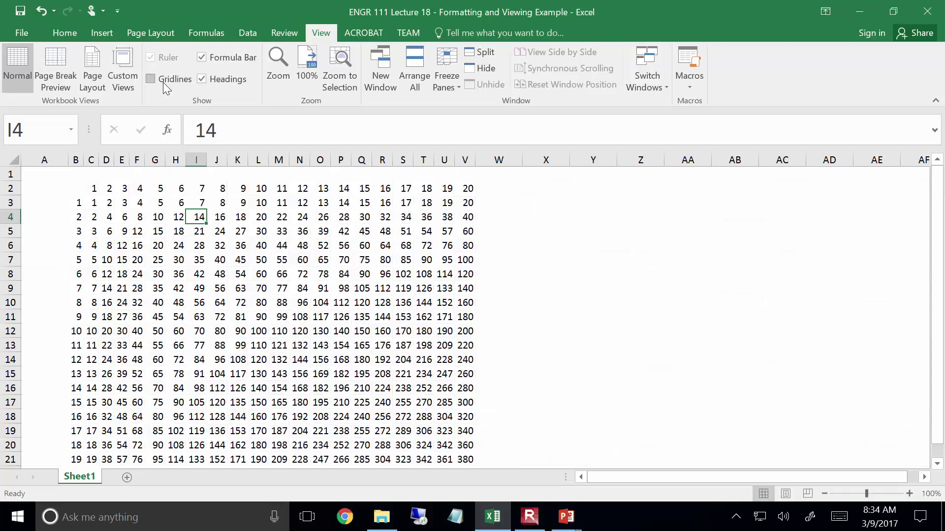
{"action": "left_click", "coordinate": [163, 81]}
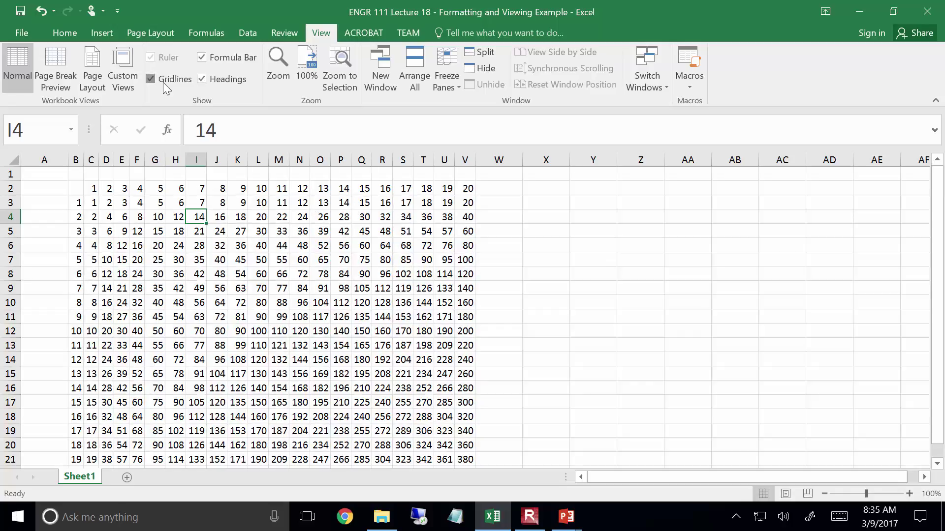
{"action": "left_click", "coordinate": [163, 81]}
{"action": "left_click", "coordinate": [163, 82]}
{"action": "left_click", "coordinate": [163, 82]}
{"action": "left_click", "coordinate": [163, 82]}
- Inspect the multiplication table in Page Layout view and return the sheet to Normal view
{"action": "left_click", "coordinate": [93, 64]}
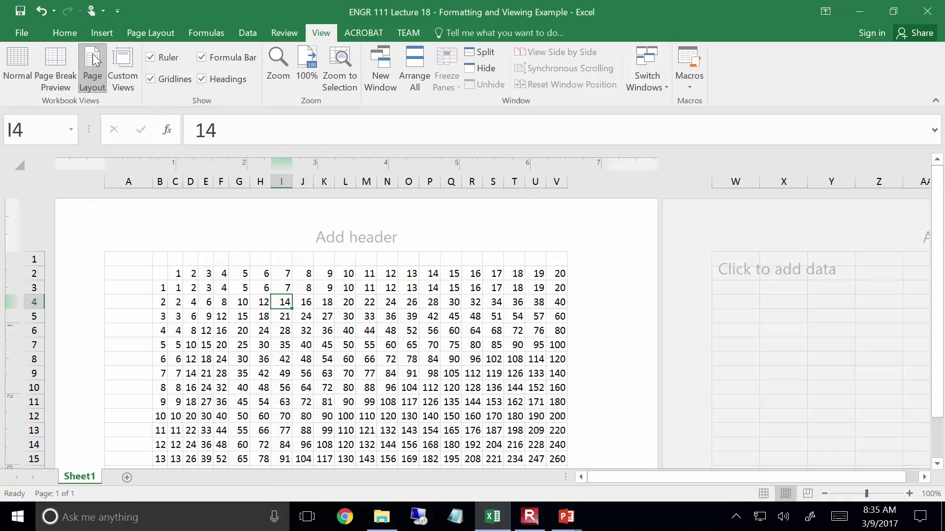
{"action": "scroll", "coordinate": [503, 421], "scroll_direction": "down", "scroll_amount": 4}
{"action": "scroll", "coordinate": [503, 421], "scroll_direction": "up", "scroll_amount": 4}
{"action": "left_click", "coordinate": [10, 73]}
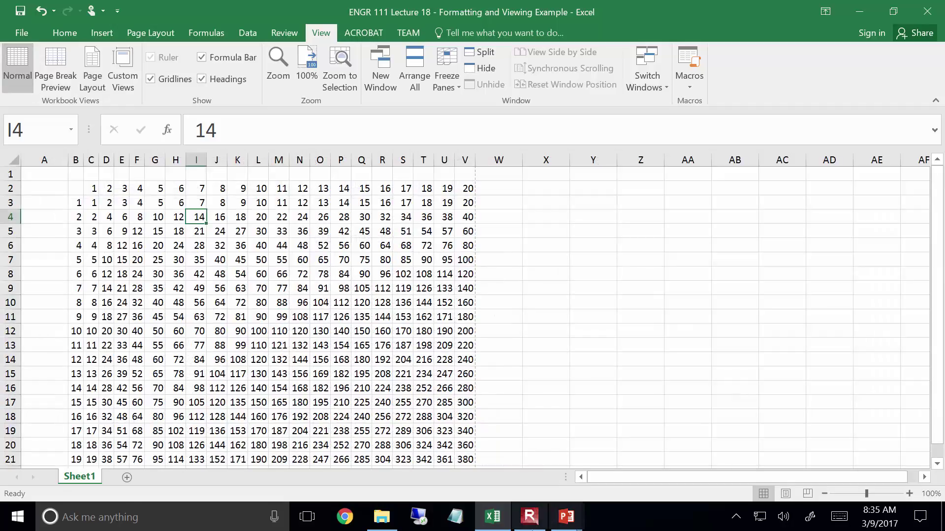
- Open the ICE 1 workbook from the Lecture 09 (Excel 2 - Exercise 1) folder within Lecture Notes
{"action": "left_click", "coordinate": [381, 517]}
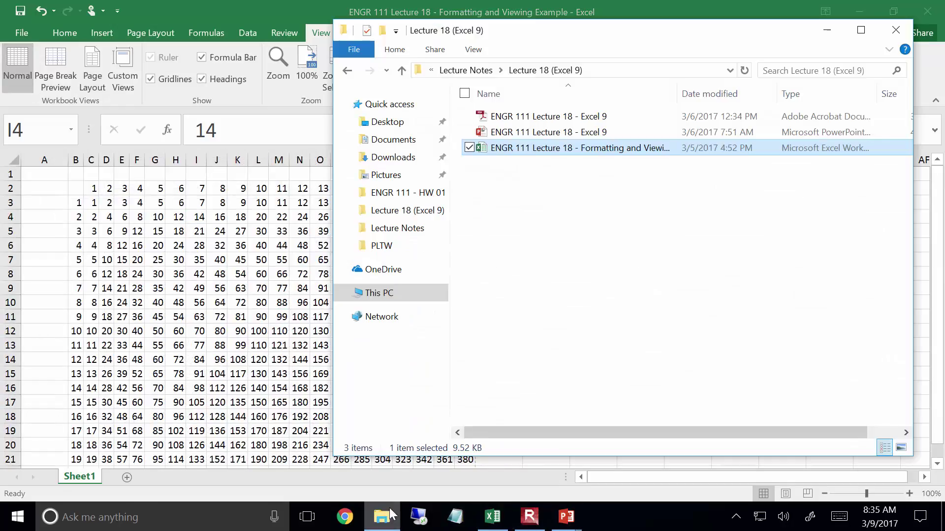
{"action": "left_click", "coordinate": [466, 70]}
{"action": "left_click", "coordinate": [581, 253]}
{"action": "double_click", "coordinate": [581, 246]}
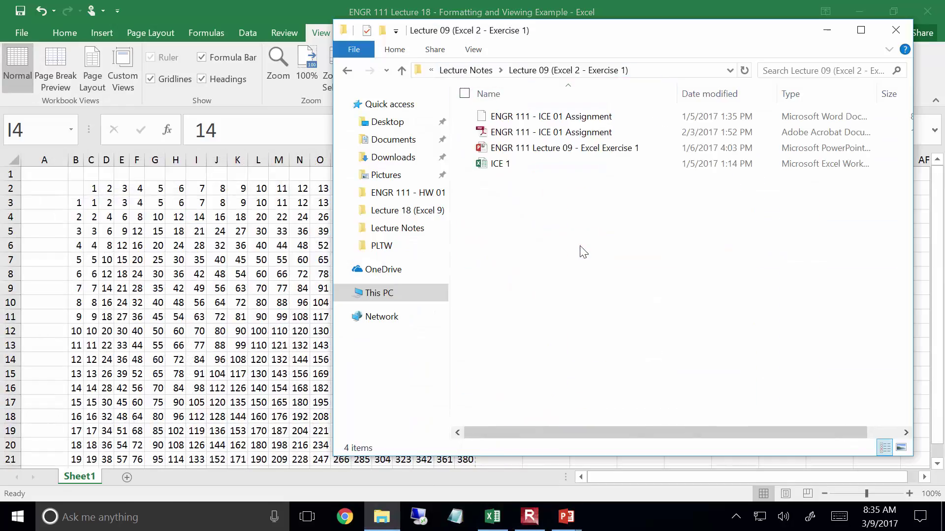
{"action": "double_click", "coordinate": [517, 164]}
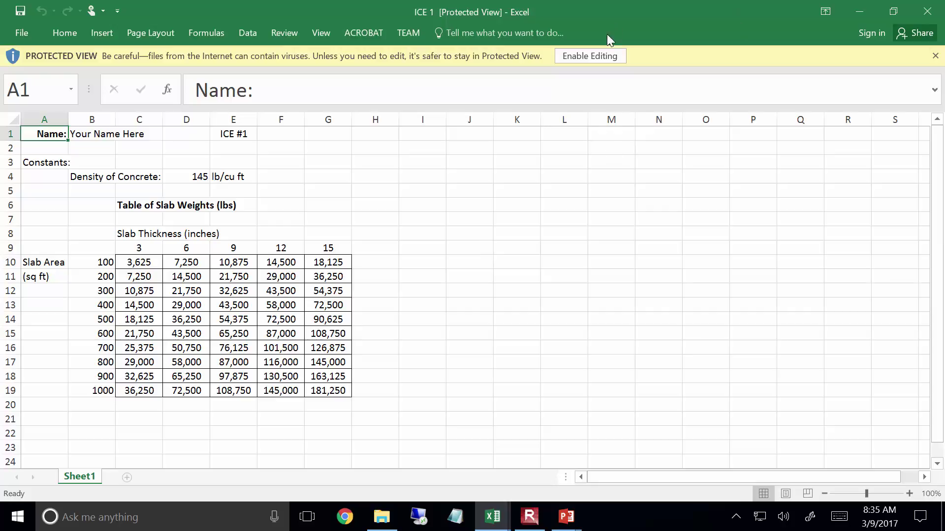
- Enable editing in the ICE 1 workbook and show its sheet in Page Layout view
{"action": "left_click", "coordinate": [596, 57]}
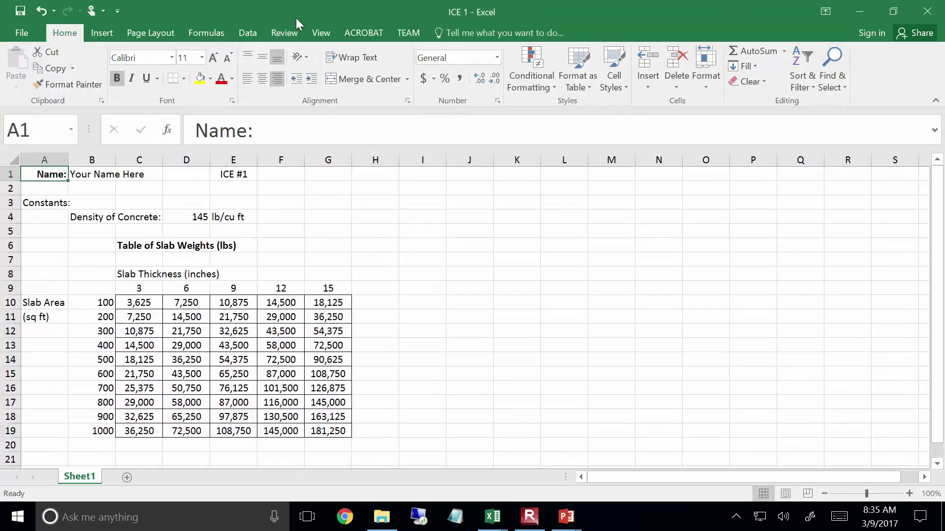
{"action": "left_click", "coordinate": [308, 33]}
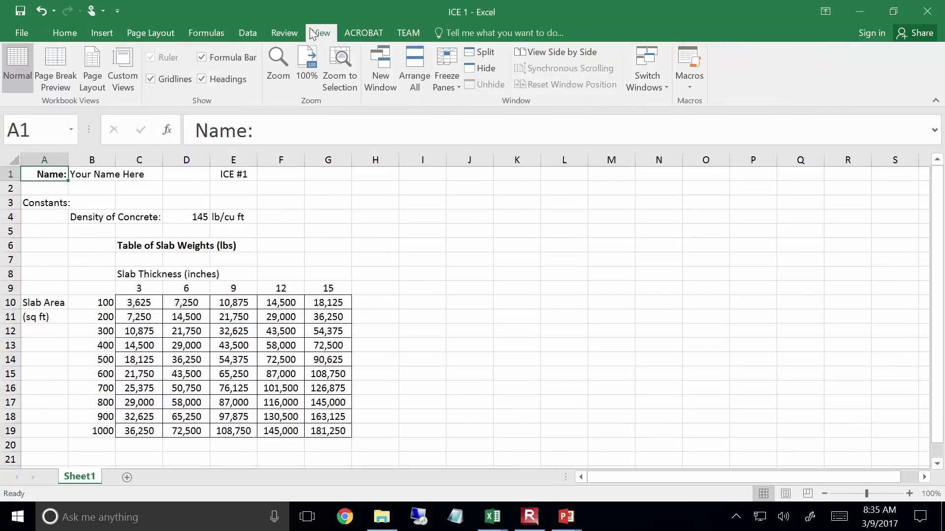
{"action": "left_click", "coordinate": [91, 82]}
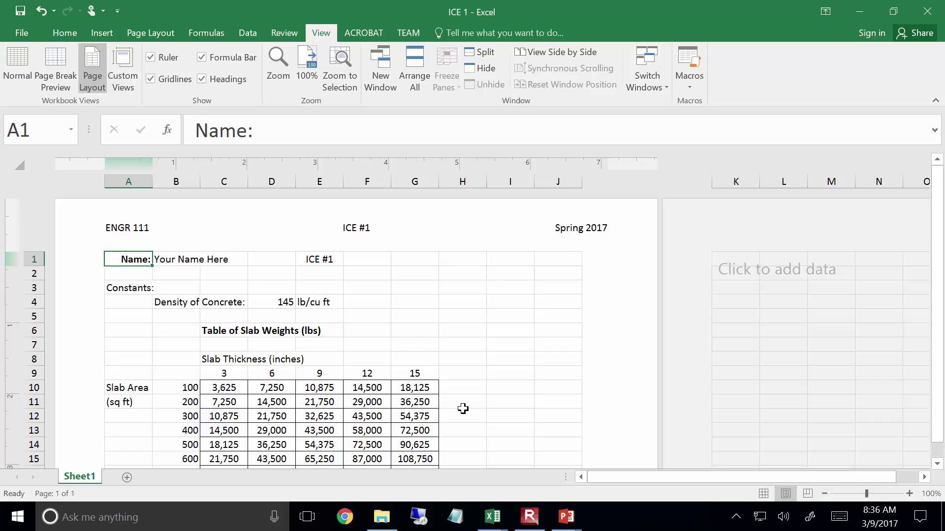
- Return to the Formatting and Viewing Example workbook and show the sheet in Page Layout view at 55% zoom
{"action": "left_click", "coordinate": [492, 516]}
{"action": "left_click", "coordinate": [468, 485]}
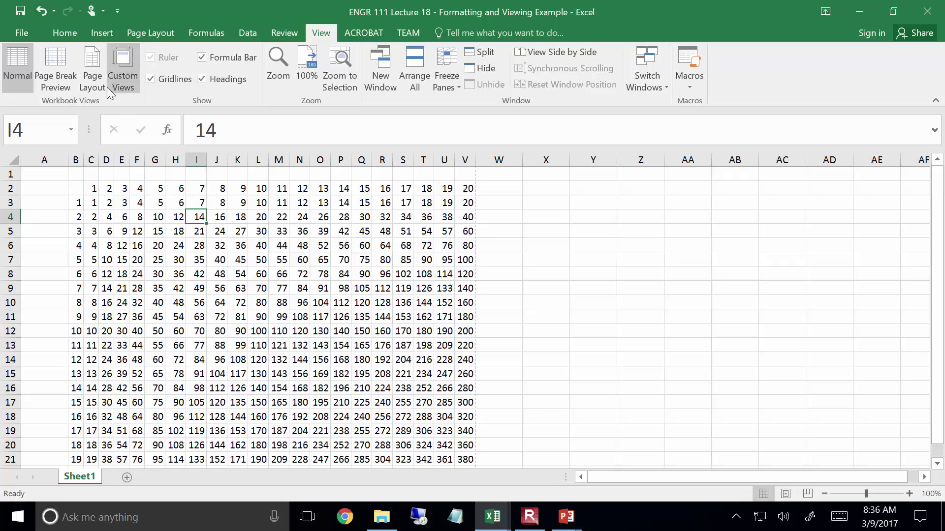
{"action": "left_click", "coordinate": [93, 73]}
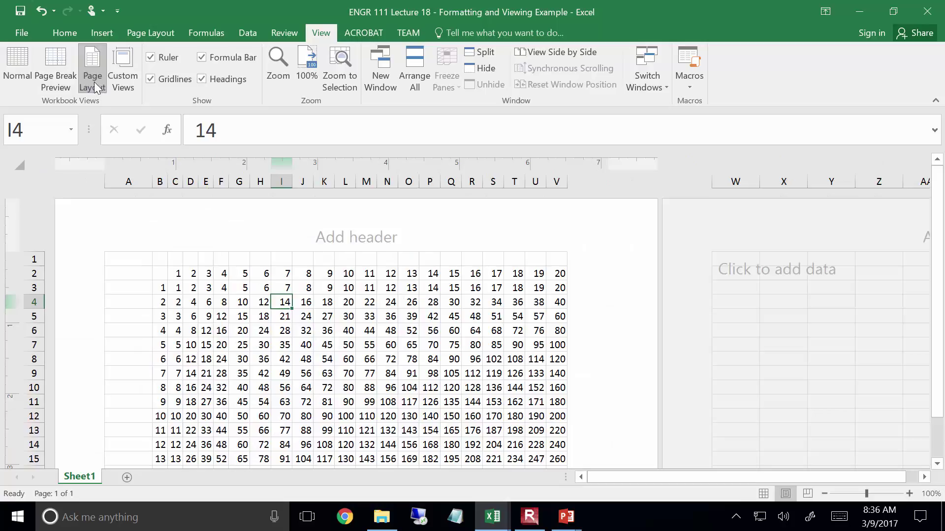
{"action": "scroll", "coordinate": [409, 456], "scroll_direction": "down", "scroll_amount": 4, "text": "ctrl"}
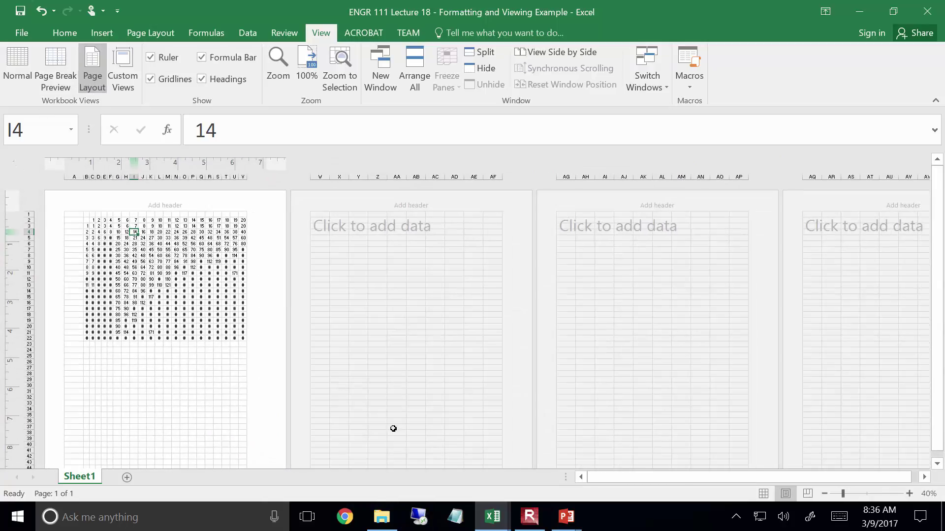
{"action": "scroll", "coordinate": [206, 388], "scroll_direction": "down", "scroll_amount": 2, "text": "ctrl"}
{"action": "scroll", "coordinate": [164, 372], "scroll_direction": "up", "scroll_amount": 2, "text": "ctrl"}
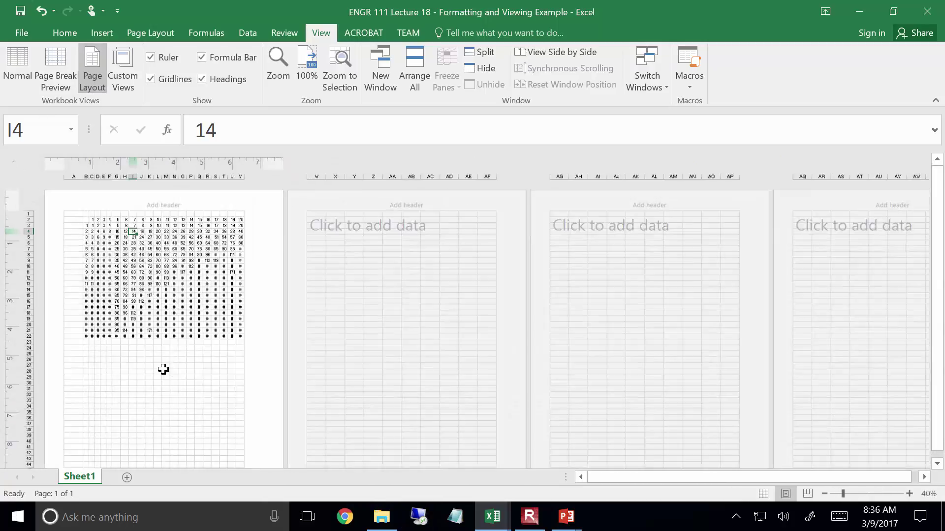
{"action": "scroll", "coordinate": [163, 370], "scroll_direction": "up", "scroll_amount": 1, "text": "ctrl"}
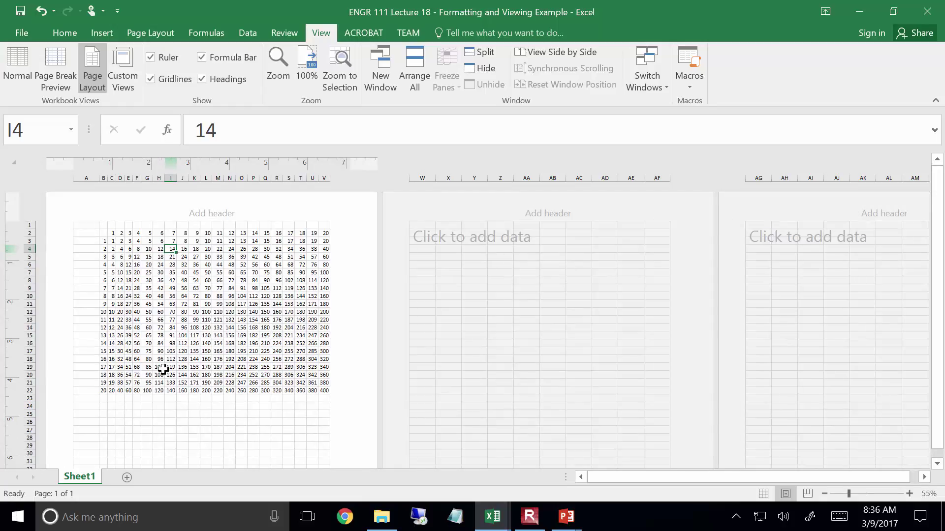
- Enter a trial value of 2 in cell W12 on the second page and clear it again
{"action": "left_click", "coordinate": [411, 310]}
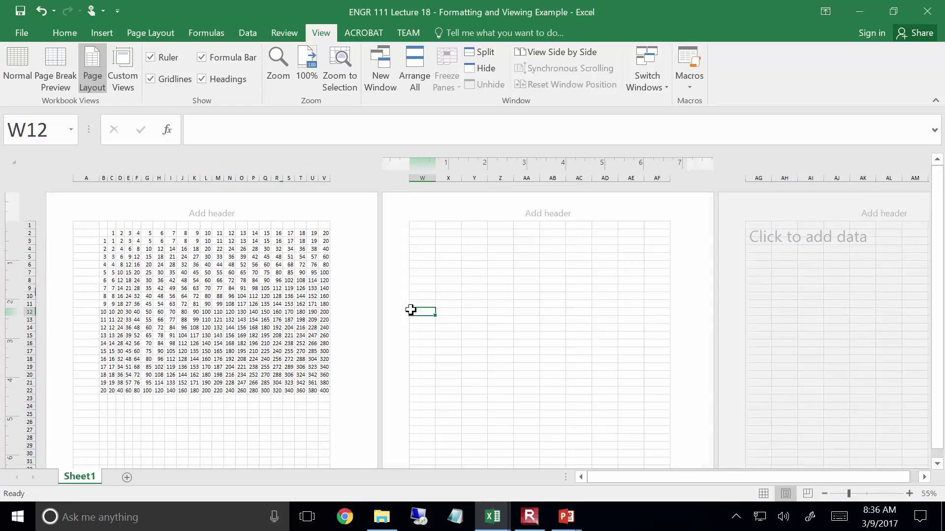
{"action": "type", "text": "2"}
{"action": "key", "text": "Return"}
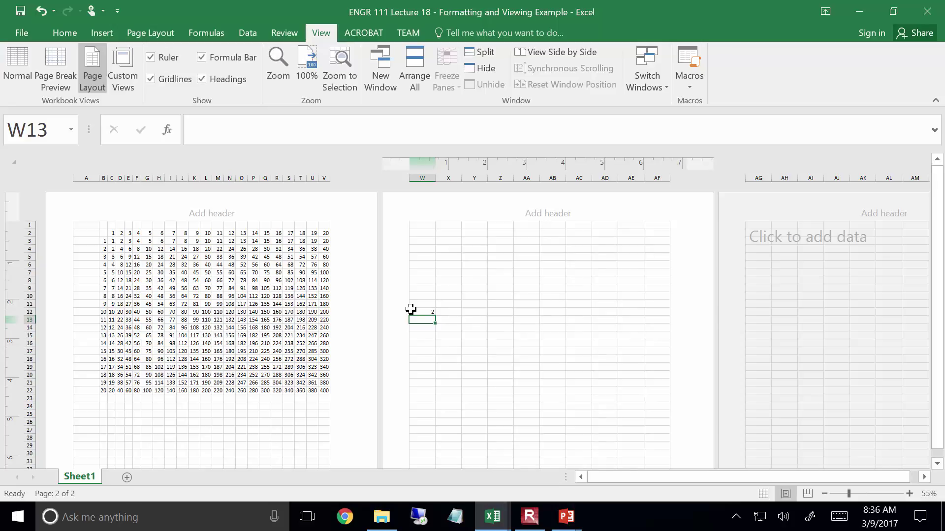
{"action": "left_click", "coordinate": [411, 310]}
{"action": "key", "text": "Delete"}
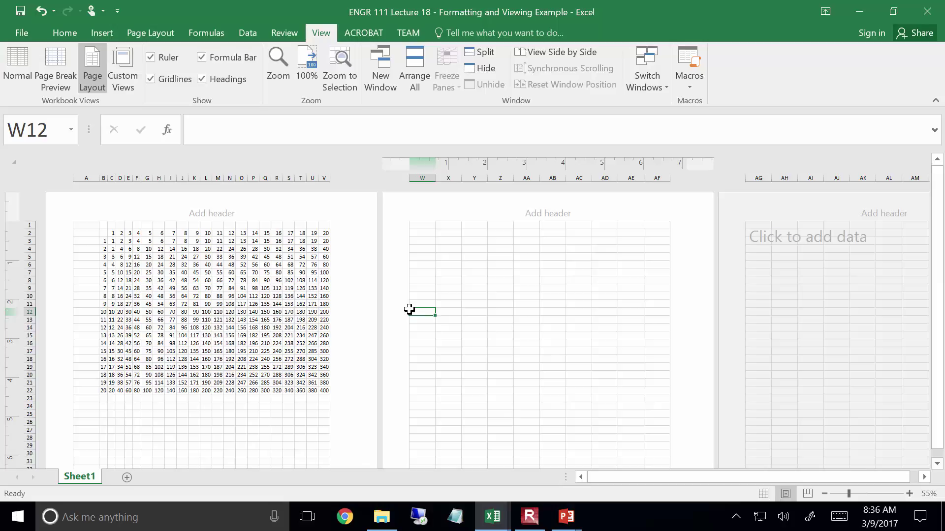
{"action": "left_click", "coordinate": [173, 437]}
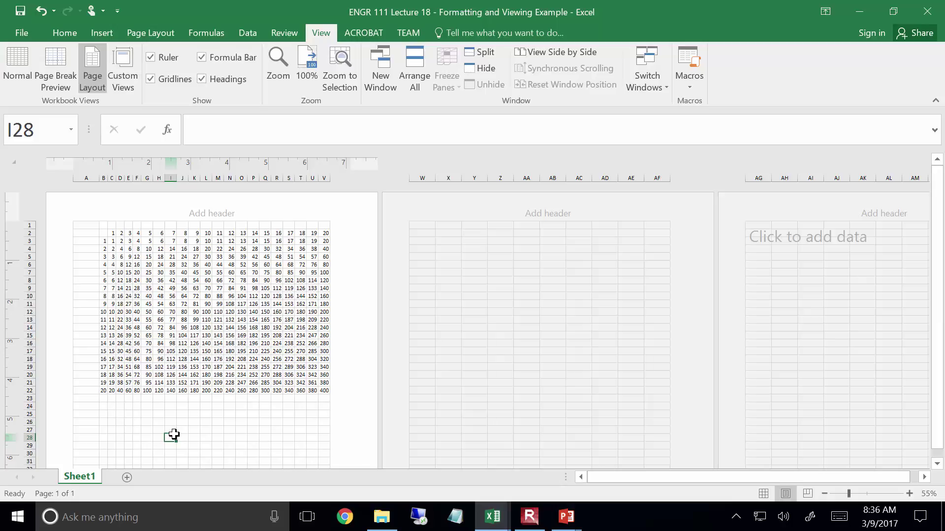
- Return the sheet to Normal view and enlarge the multiplication table to 190% zoom
{"action": "left_click", "coordinate": [13, 76]}
{"action": "scroll", "coordinate": [91, 212], "scroll_direction": "up", "scroll_amount": 2}
{"action": "scroll", "coordinate": [88, 208], "scroll_direction": "up", "scroll_amount": 2, "text": "ctrl"}
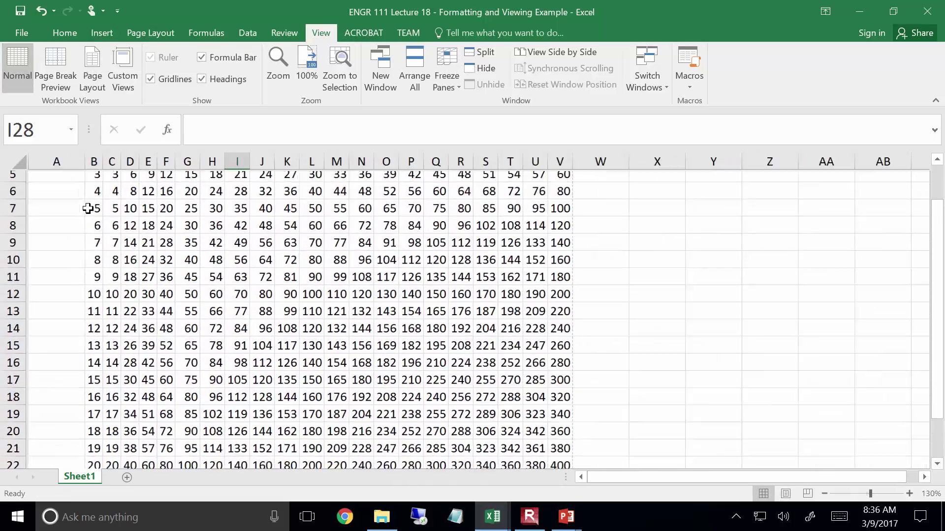
{"action": "scroll", "coordinate": [119, 222], "scroll_direction": "up", "scroll_amount": 3, "text": "ctrl"}
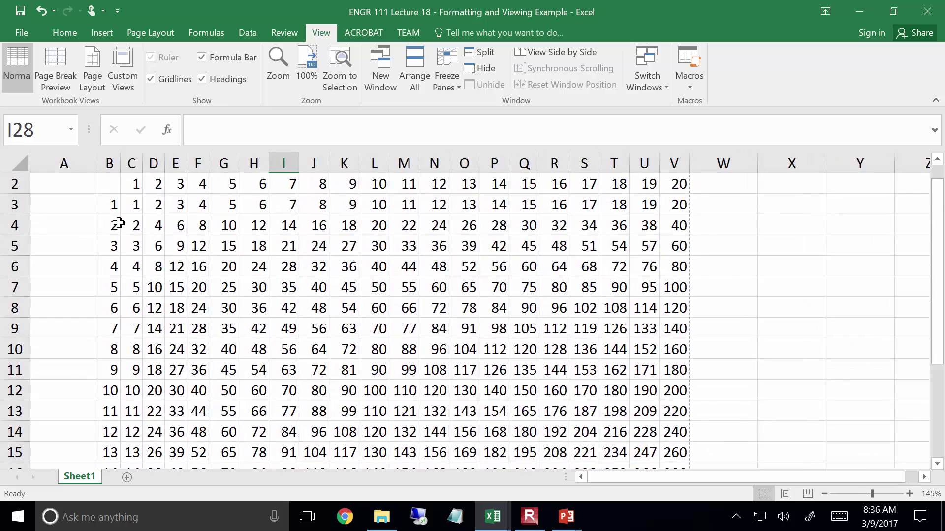
{"action": "scroll", "coordinate": [118, 222], "scroll_direction": "up", "scroll_amount": 1}
{"action": "scroll", "coordinate": [136, 241], "scroll_direction": "up", "scroll_amount": 1, "text": "ctrl"}
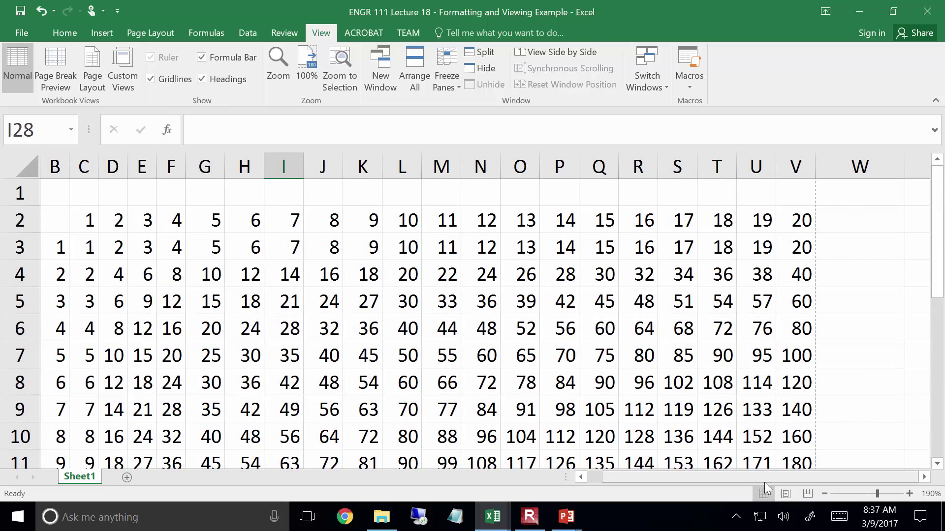
{"action": "scroll", "coordinate": [746, 474], "scroll_direction": "left", "scroll_amount": 2}
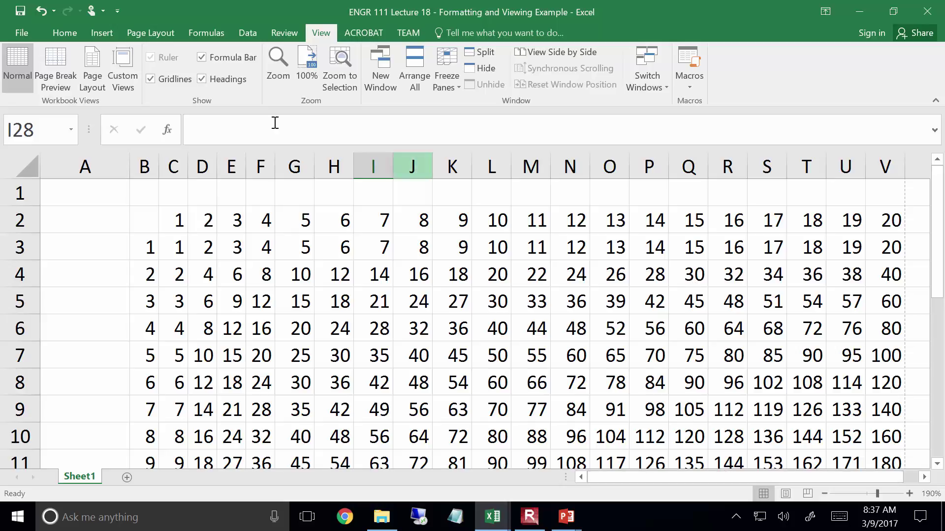
- Fill the row labels in B3:B22 and the column labels in C2:V2 with yellow
{"action": "mouse_move", "coordinate": [135, 246]}
{"action": "left_mouse_down"}
{"action": "mouse_move", "coordinate": [142, 462]}
{"action": "mouse_move", "coordinate": [133, 256]}
{"action": "left_mouse_up"}
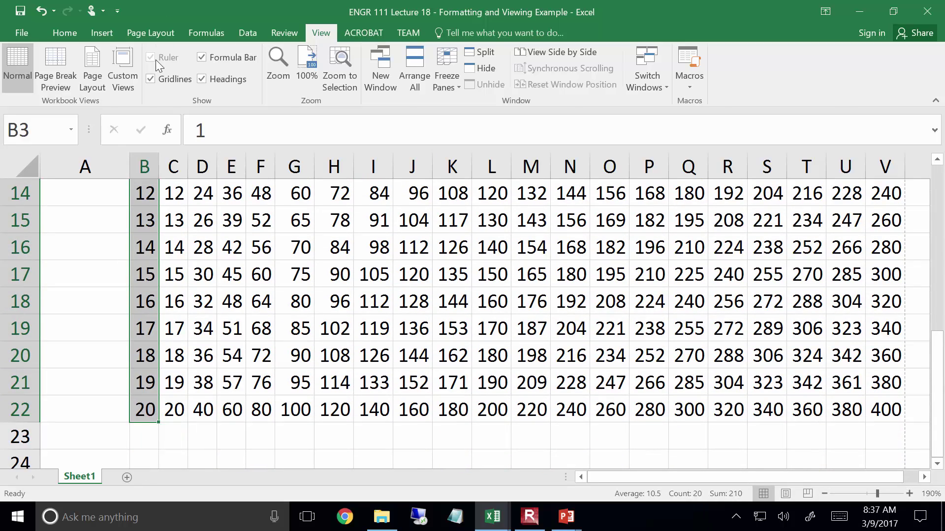
{"action": "scroll", "coordinate": [155, 60], "scroll_direction": "up", "scroll_amount": 2}
{"action": "scroll", "coordinate": [154, 63], "scroll_direction": "up", "scroll_amount": 4}
{"action": "left_click", "coordinate": [199, 78]}
{"action": "scroll", "coordinate": [186, 213], "scroll_direction": "up", "scroll_amount": 5}
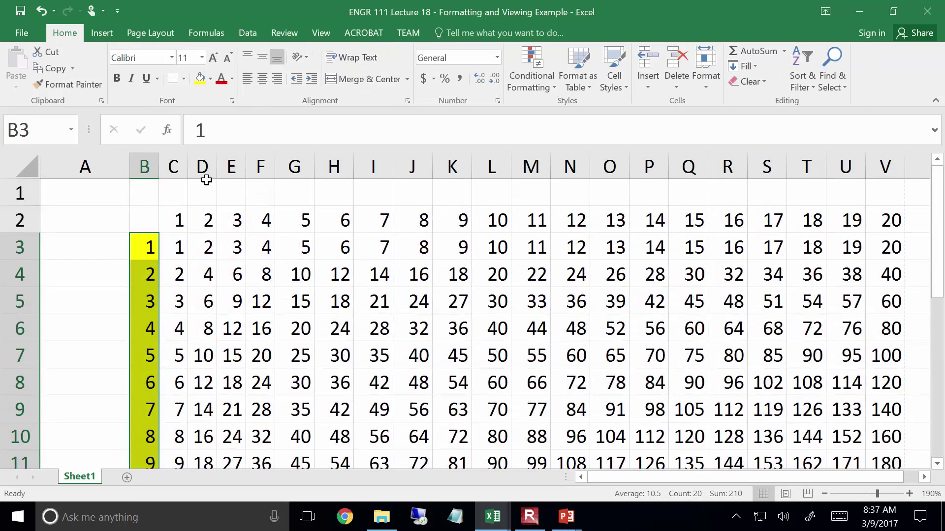
{"action": "left_click_drag", "start_coordinate": [186, 213], "coordinate": [886, 228]}
{"action": "left_click", "coordinate": [200, 78]}
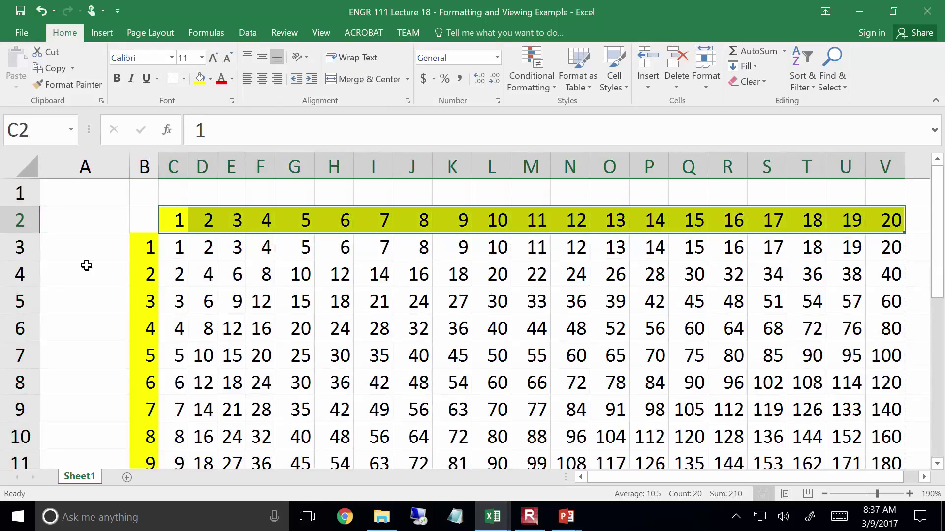
- Freeze the panes at cell C3 so that rows 1-2 and columns A-B stay locked
{"action": "left_click", "coordinate": [84, 263]}
{"action": "left_click", "coordinate": [160, 248]}
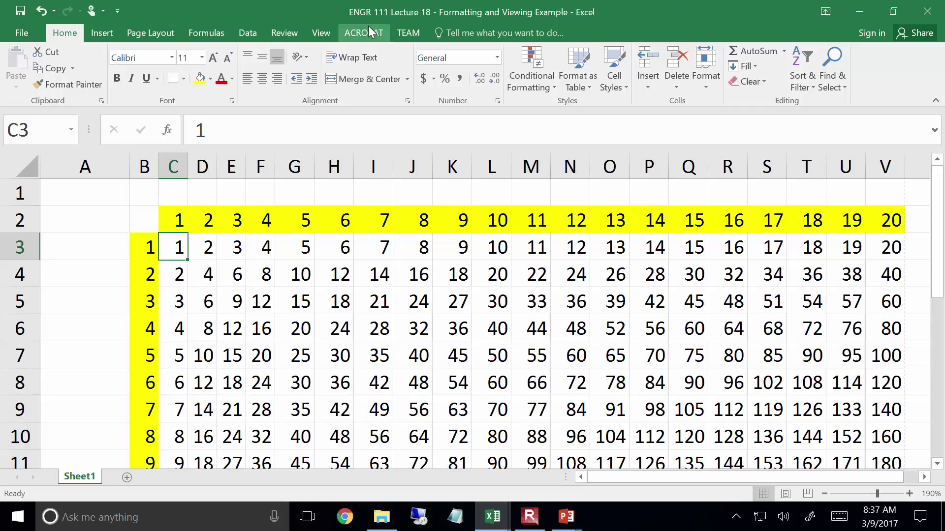
{"action": "left_click", "coordinate": [325, 34]}
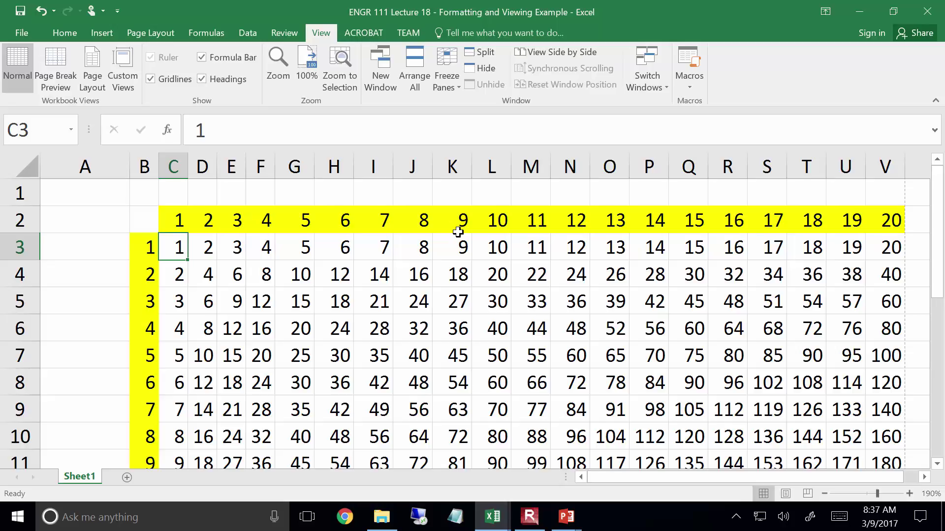
{"action": "left_click", "coordinate": [457, 61]}
{"action": "left_click", "coordinate": [467, 111]}
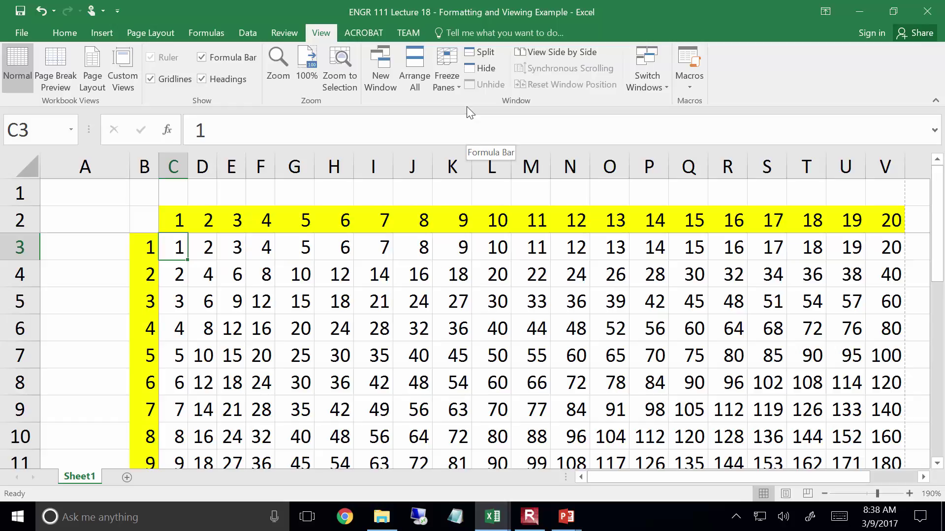
- Examine how the frozen header row and label column behave across the table, ending at 100% zoom
{"action": "scroll", "coordinate": [551, 253], "scroll_direction": "down", "scroll_amount": 6}
{"action": "scroll", "coordinate": [551, 252], "scroll_direction": "down", "scroll_amount": 4}
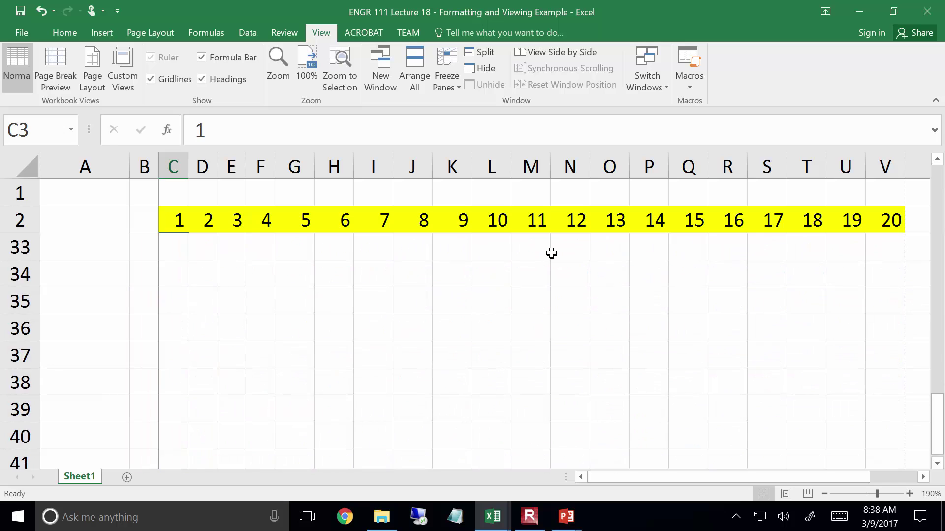
{"action": "scroll", "coordinate": [551, 252], "scroll_direction": "up", "scroll_amount": 10}
{"action": "mouse_move", "coordinate": [603, 485]}
{"action": "left_mouse_down"}
{"action": "mouse_move", "coordinate": [687, 482]}
{"action": "mouse_move", "coordinate": [580, 479]}
{"action": "mouse_move", "coordinate": [750, 479]}
{"action": "mouse_move", "coordinate": [615, 478]}
{"action": "left_mouse_up"}
{"action": "scroll", "coordinate": [656, 331], "scroll_direction": "down", "scroll_amount": 4}
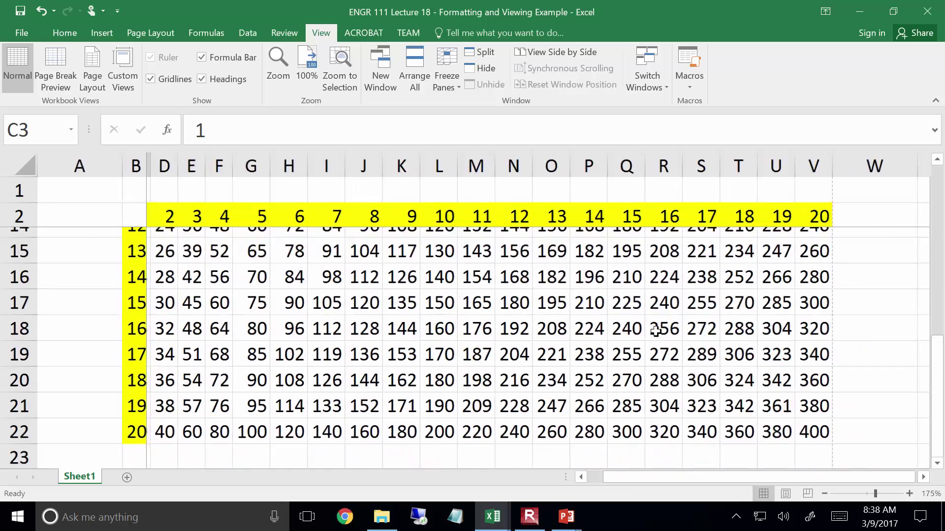
{"action": "scroll", "coordinate": [655, 331], "scroll_direction": "down", "scroll_amount": 6}
{"action": "scroll", "coordinate": [517, 310], "scroll_direction": "up", "scroll_amount": 13}
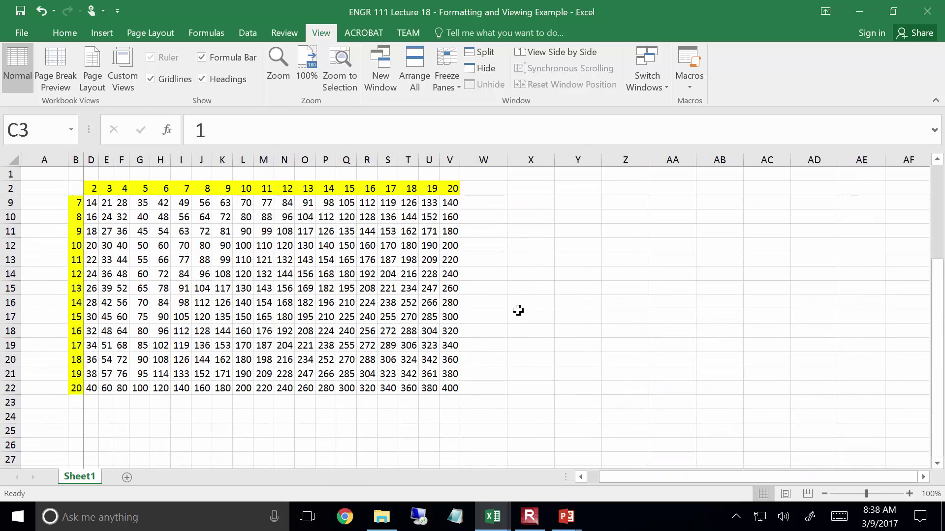
{"action": "left_click_drag", "start_coordinate": [923, 477], "coordinate": [655, 499]}
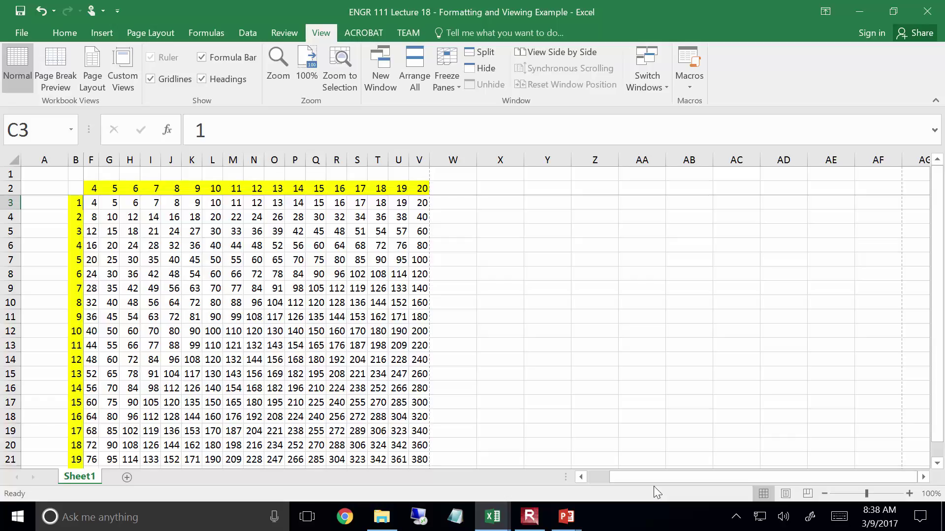
- Replace the row labels in B3 and B4 with Student 01 and Student 02
{"action": "left_click", "coordinate": [76, 203]}
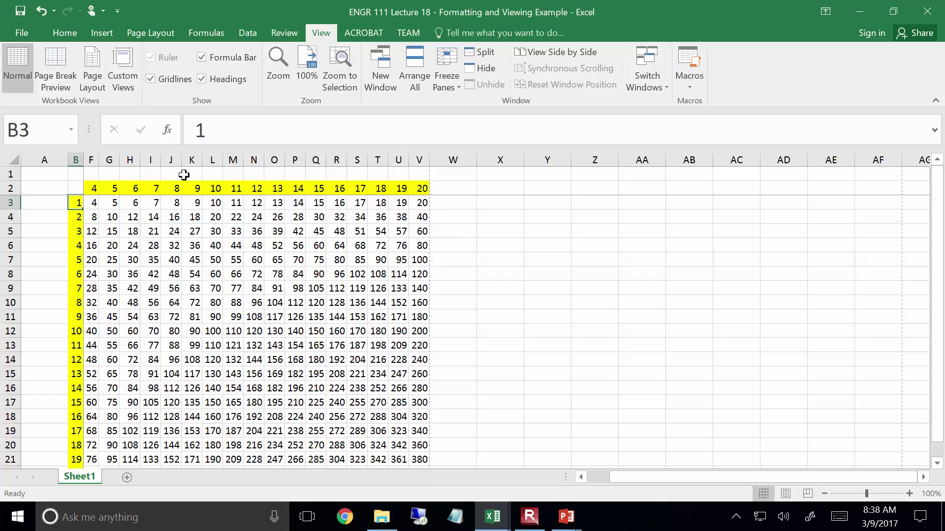
{"action": "type", "text": "Student"}
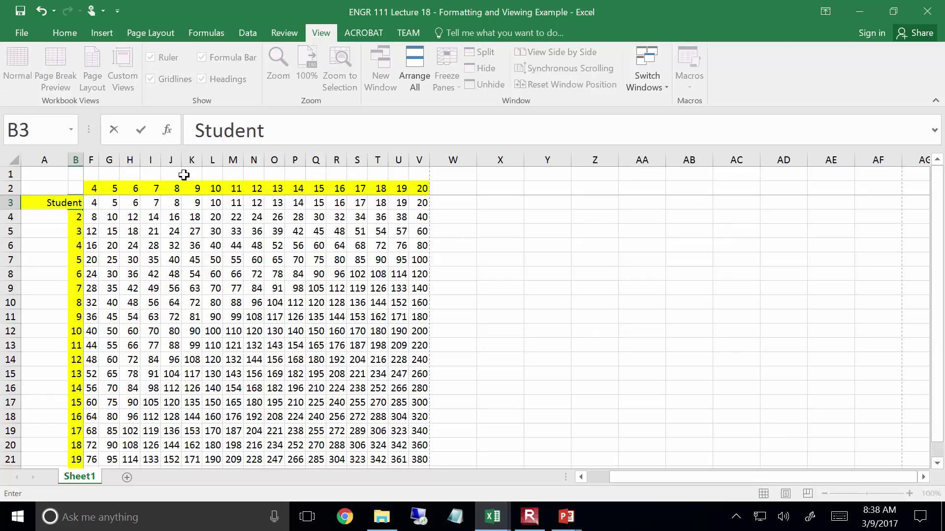
{"action": "key", "text": "Return"}
{"action": "type", "text": "Student 01"}
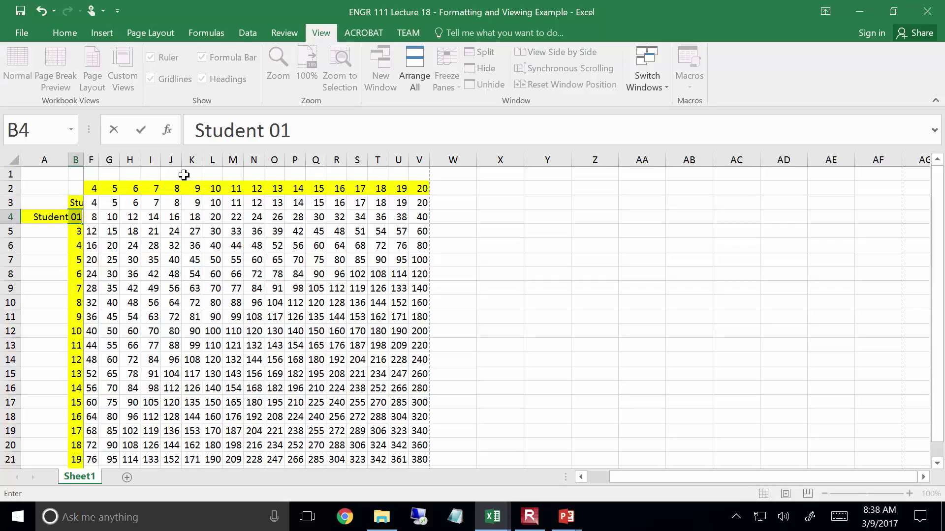
{"action": "key", "text": "BackSpace"}
{"action": "type", "text": "2"}
{"action": "key", "text": "Return"}
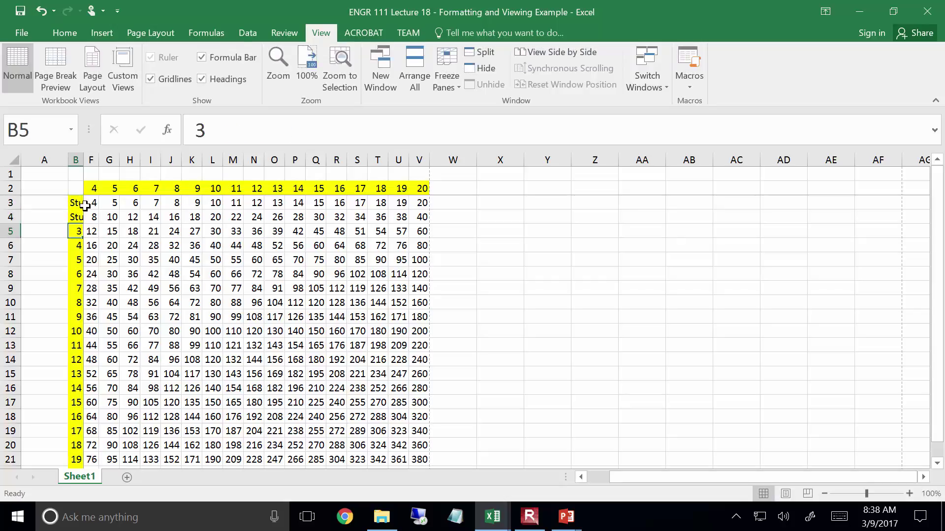
- Extend the Student label series down to row 22 and autofit the width of column B
{"action": "left_click_drag", "start_coordinate": [75, 197], "coordinate": [76, 217]}
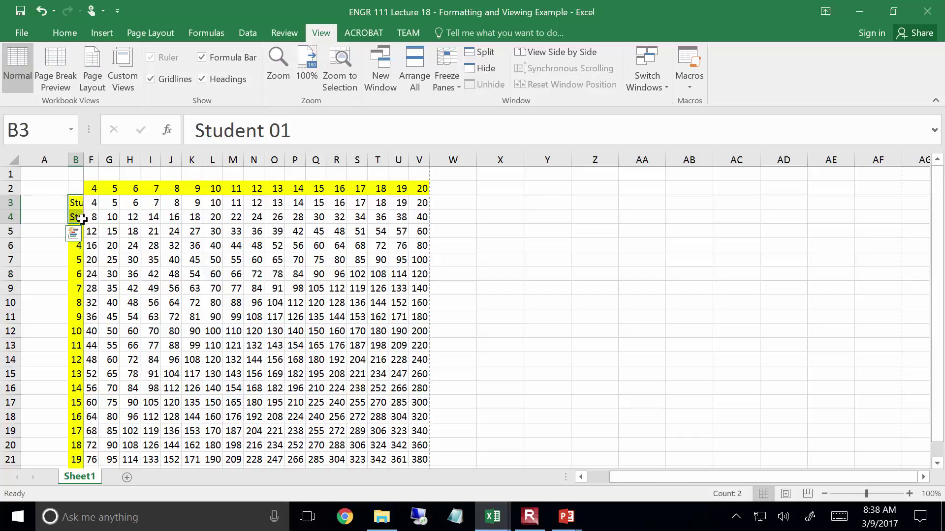
{"action": "double_click", "coordinate": [84, 224]}
{"action": "left_click", "coordinate": [77, 159]}
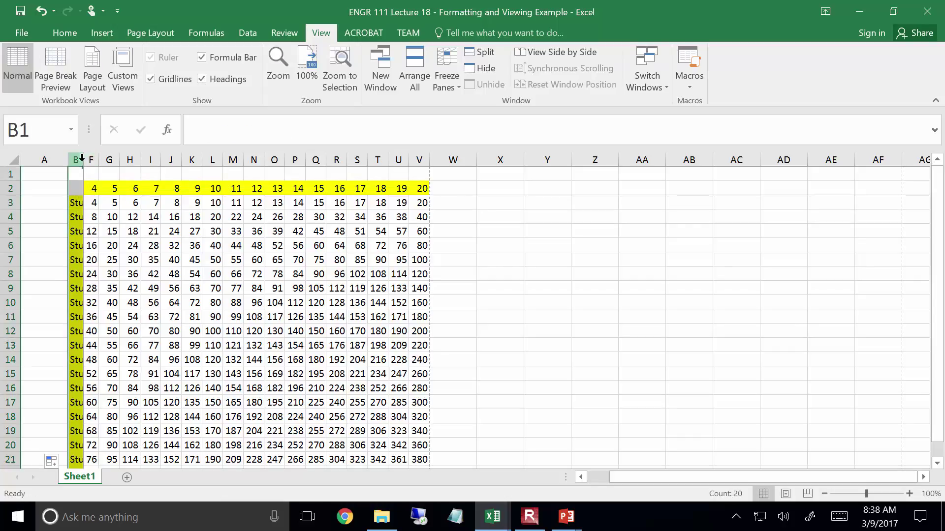
{"action": "double_click", "coordinate": [82, 159]}
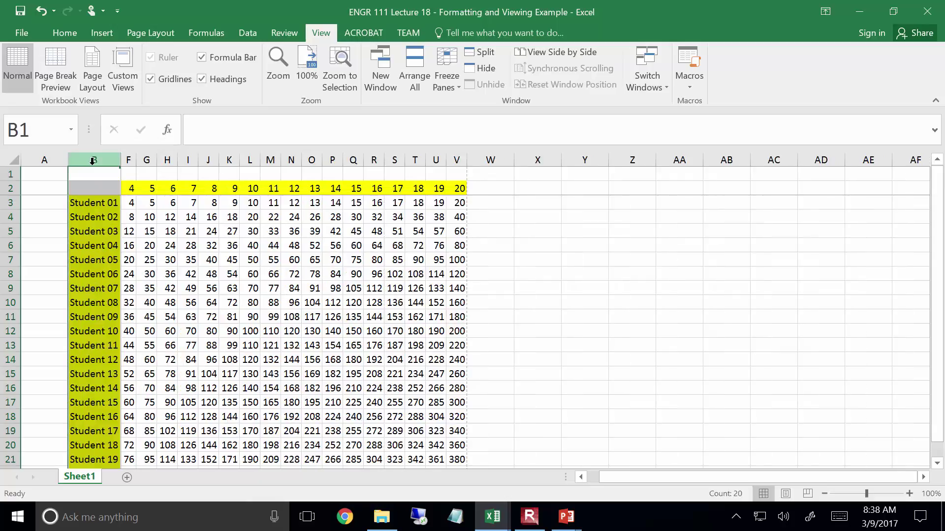
- Examine the Student 14 row across to column V against the frozen student labels
{"action": "left_click", "coordinate": [134, 190]}
{"action": "key", "text": "Left"}
{"action": "key", "text": "Left"}
{"action": "key", "text": "Left"}
{"action": "key", "text": "Left"}
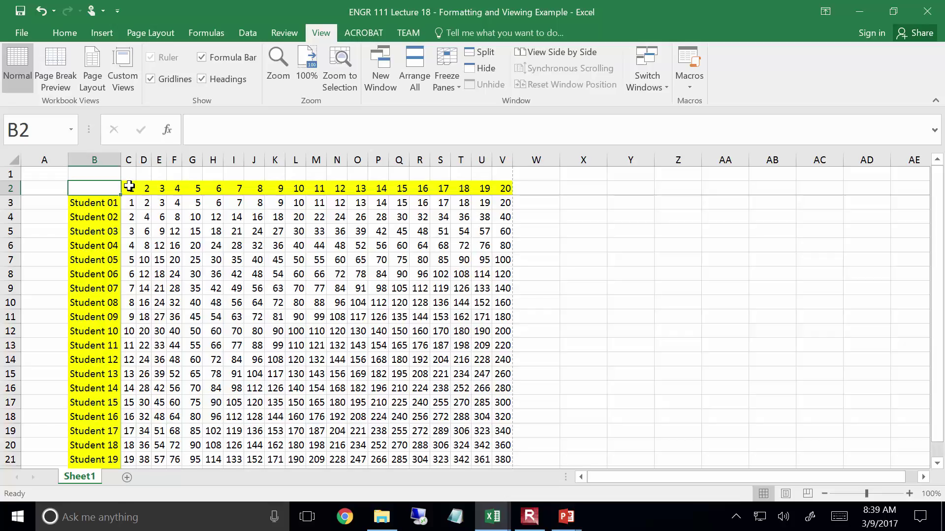
{"action": "left_click", "coordinate": [94, 389]}
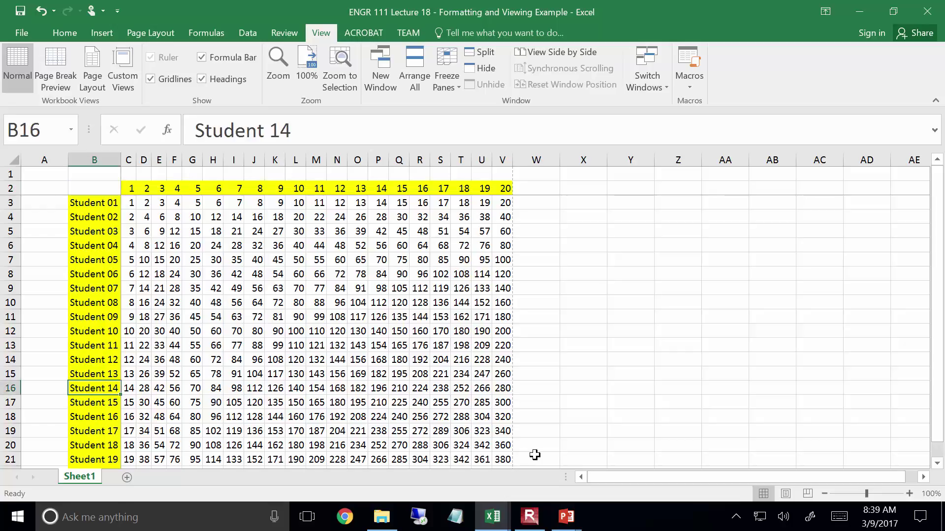
{"action": "left_click", "coordinate": [924, 477]}
{"action": "left_click_drag", "start_coordinate": [924, 477], "coordinate": [924, 478]}
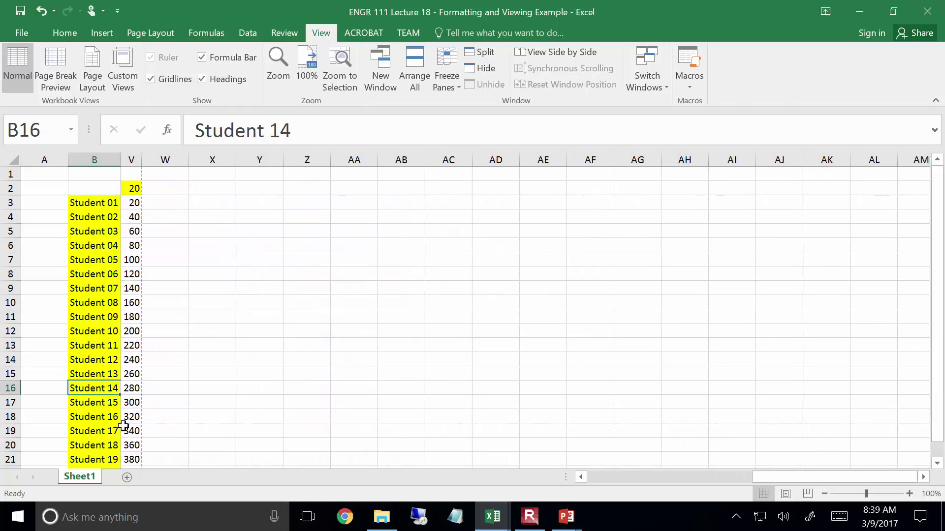
{"action": "left_click", "coordinate": [137, 389]}
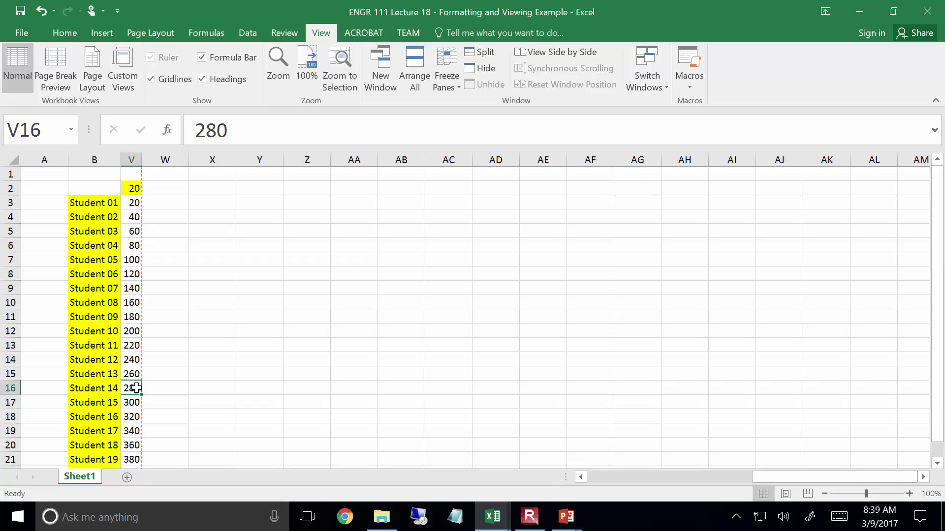
- Unfreeze the panes of the sheet and select cell P9
{"action": "left_click", "coordinate": [446, 72]}
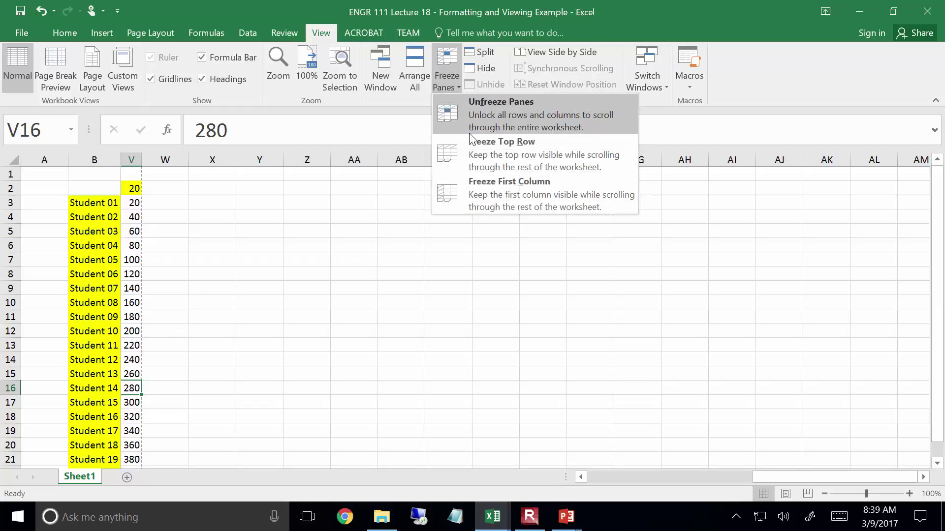
{"action": "left_click", "coordinate": [470, 133]}
{"action": "left_click", "coordinate": [383, 290]}
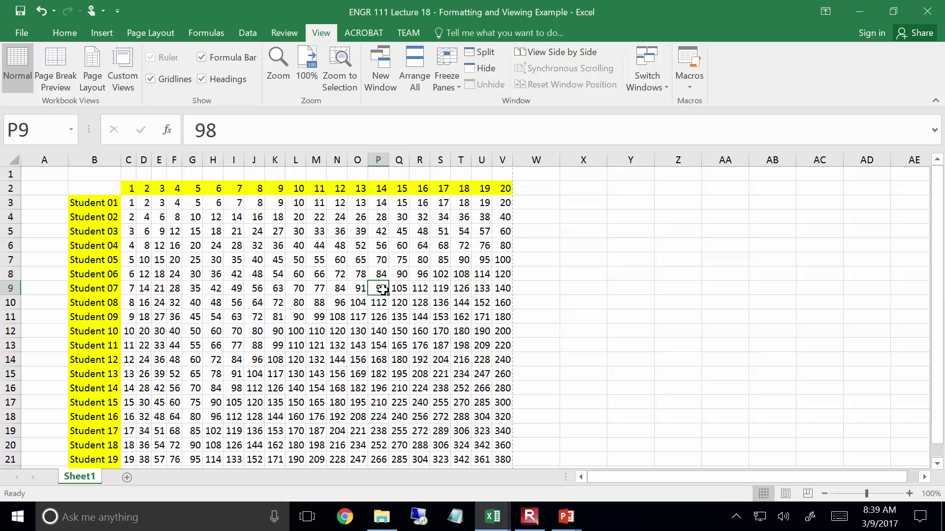
- Switch to the Lecture 18 - Excel 9 PowerPoint presentation, review the Page Layout slide, and return to the Excel workbook
{"action": "mouse_move", "coordinate": [566, 516]}
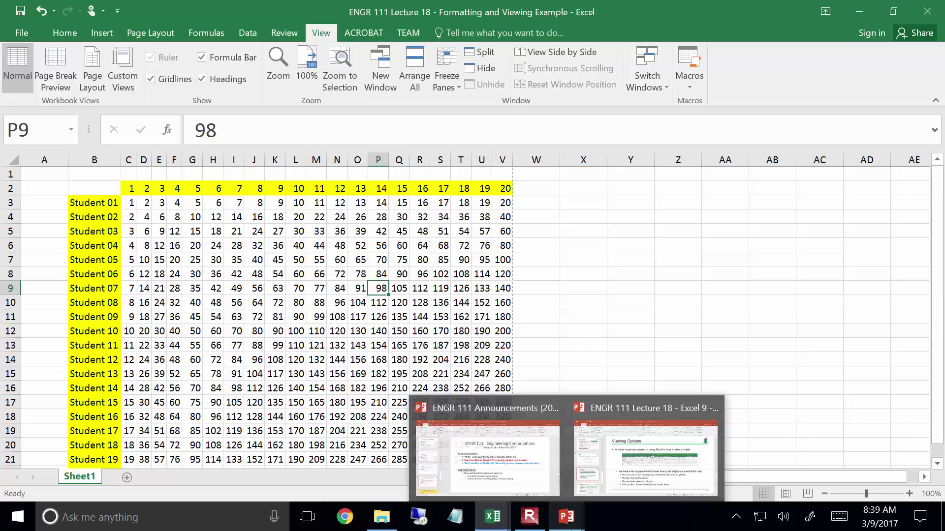
{"action": "left_click", "coordinate": [613, 471]}
{"action": "scroll", "coordinate": [613, 470], "scroll_direction": "down", "scroll_amount": 2}
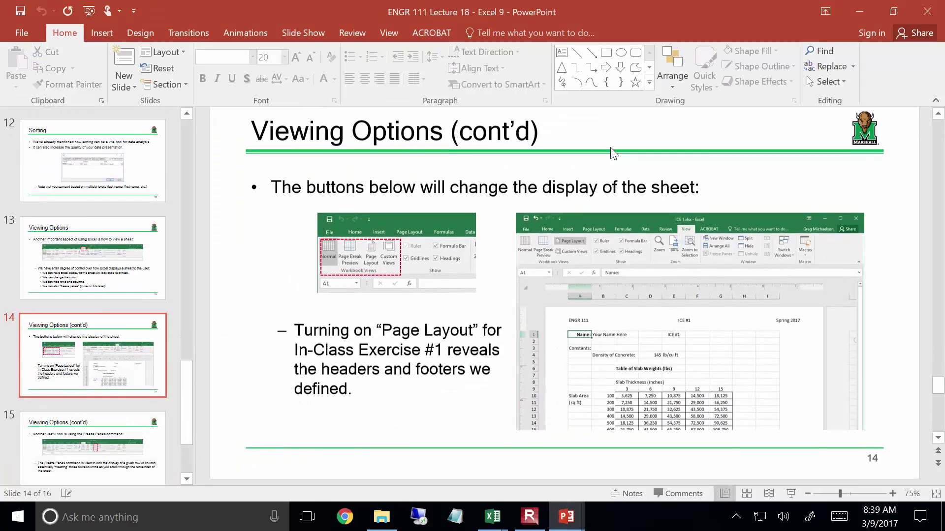
{"action": "scroll", "coordinate": [610, 146], "scroll_direction": "down", "scroll_amount": 2}
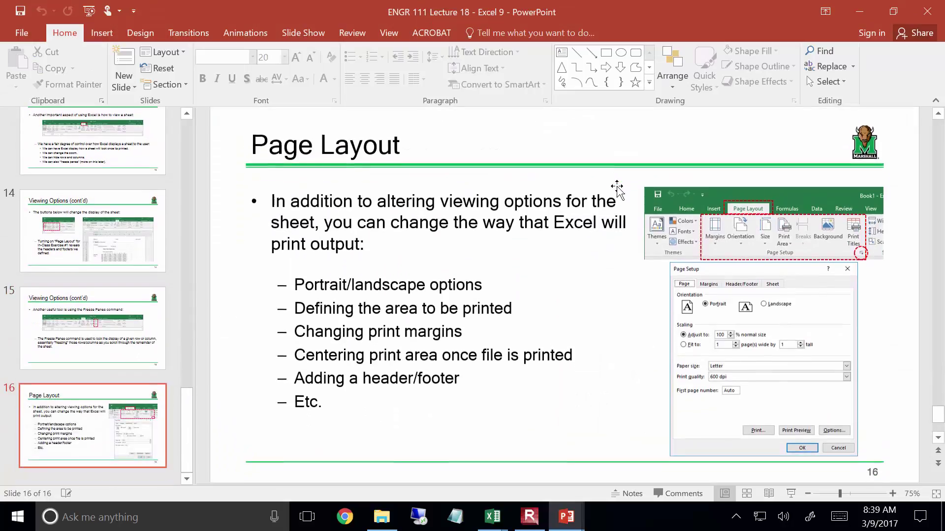
{"action": "left_click", "coordinate": [860, 11]}
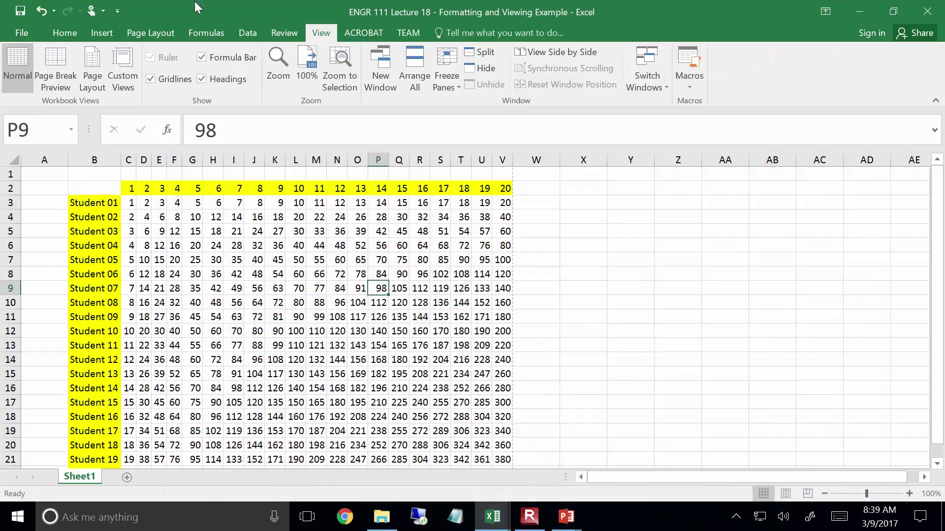
- Review the Header/Footer settings in Page Setup alongside the Page Layout slide in PowerPoint, and cancel the dialog
{"action": "left_click", "coordinate": [148, 33]}
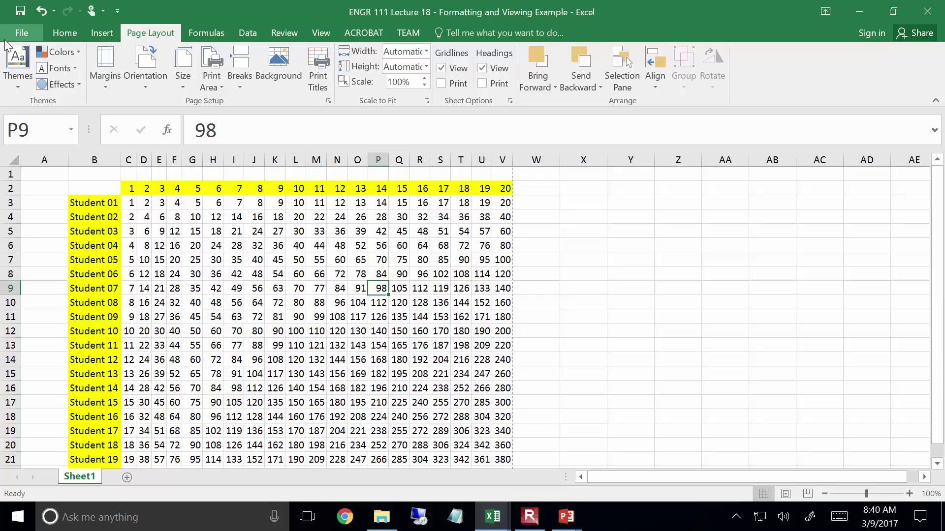
{"action": "left_click", "coordinate": [329, 100]}
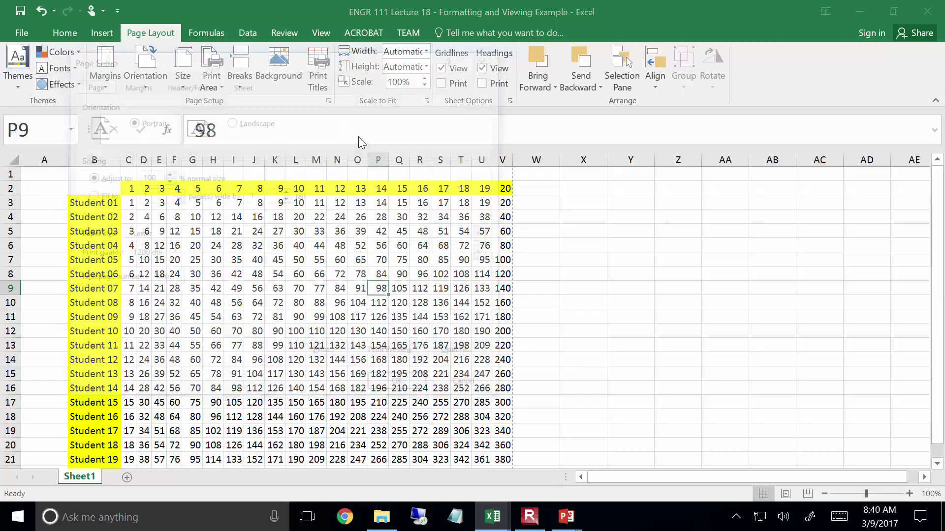
{"action": "left_click", "coordinate": [193, 83]}
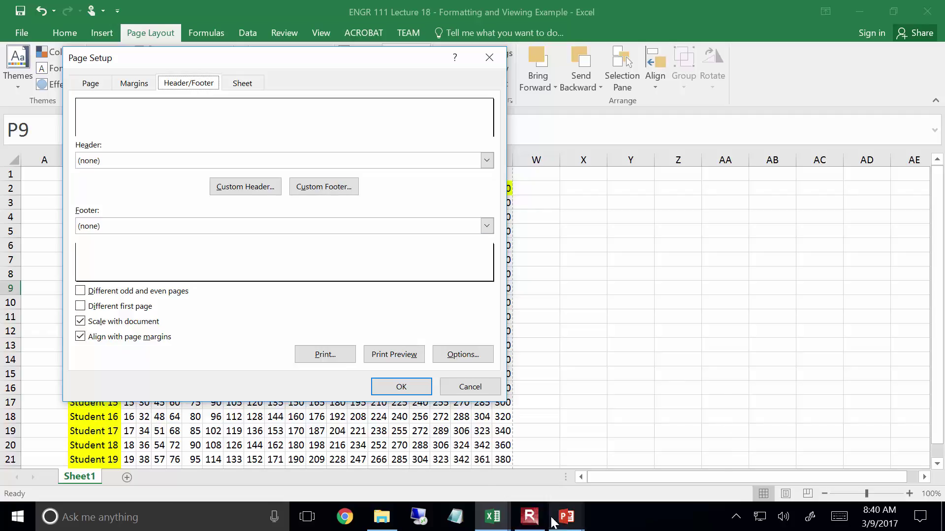
{"action": "mouse_move", "coordinate": [551, 517]}
{"action": "left_click", "coordinate": [639, 458]}
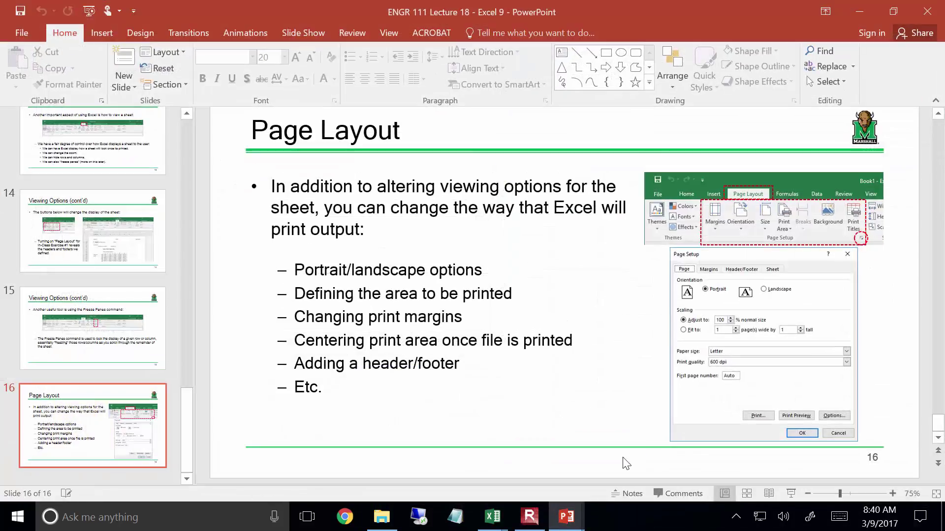
{"action": "key", "text": "alt+Tab"}
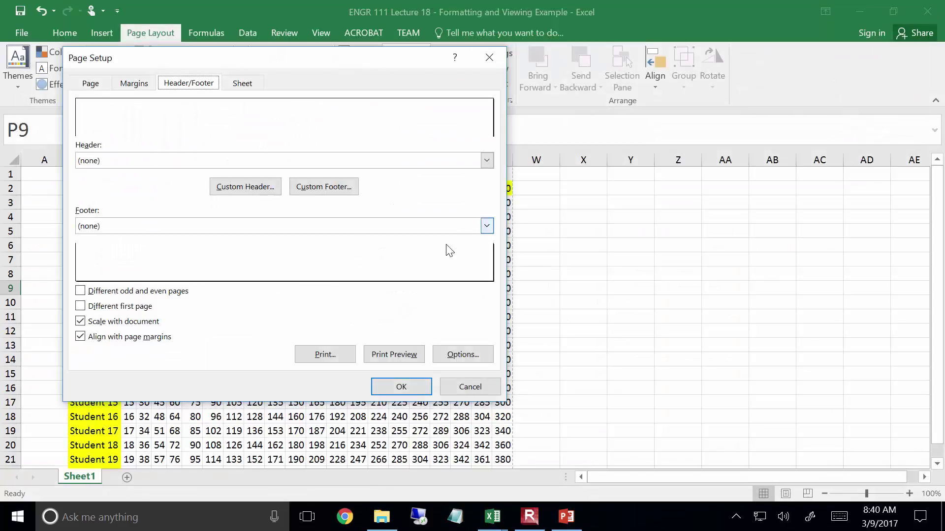
{"action": "left_click", "coordinate": [463, 384]}
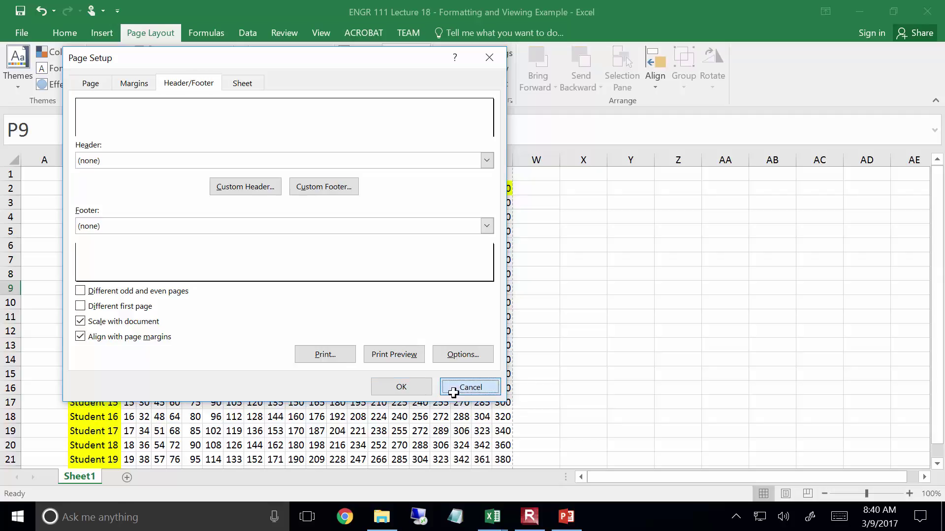
- Close the ENGR 111 Lecture 18 - Formatting and Viewing Example workbook without saving its changes
{"action": "left_click", "coordinate": [927, 11]}
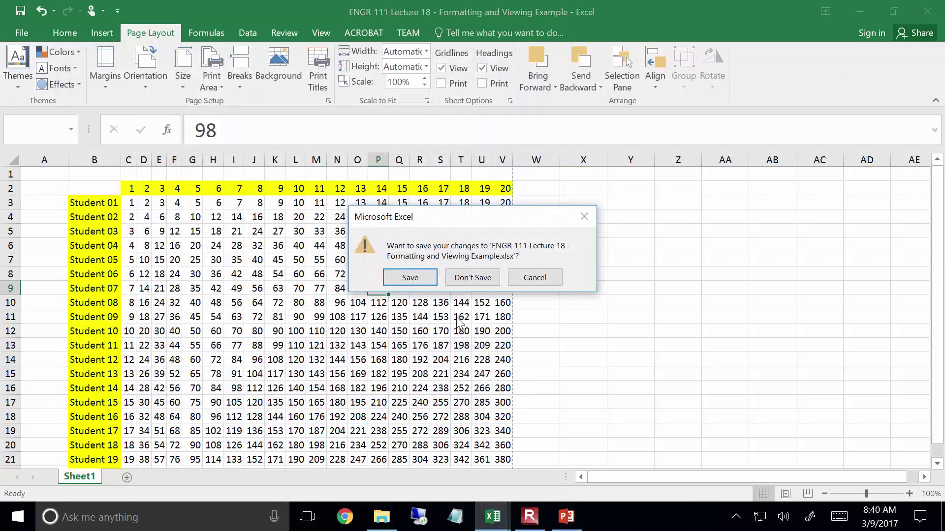
{"action": "left_click", "coordinate": [473, 277]}
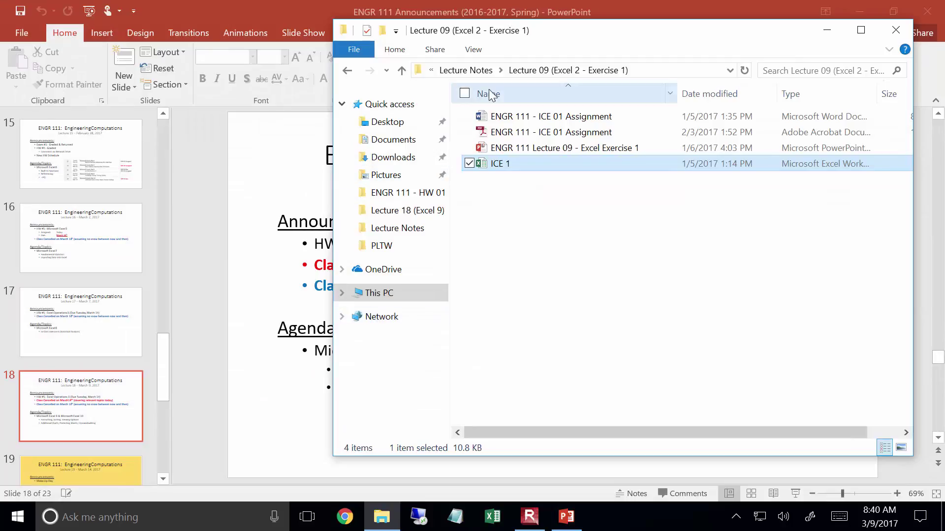
- Open the ENGR 111 Lecture 19 - Excel 10 presentation from the Lecture 19 (Excel 10) folder and present it up to the Additional Charts slide
{"action": "left_click", "coordinate": [465, 70]}
{"action": "double_click", "coordinate": [553, 406]}
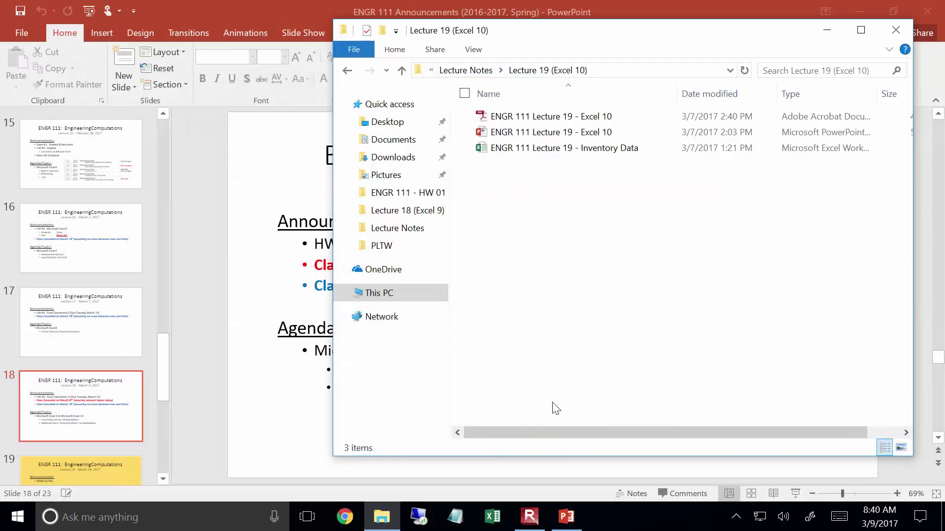
{"action": "double_click", "coordinate": [555, 140]}
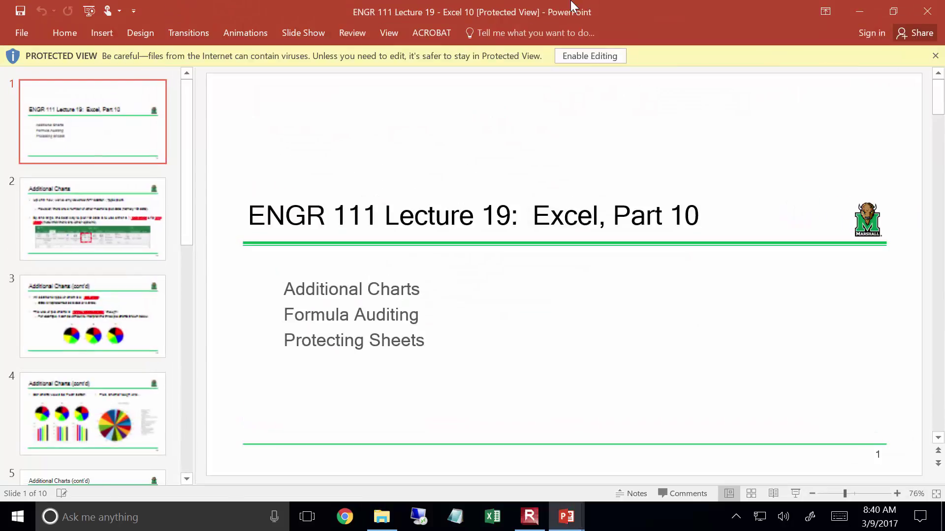
{"action": "key", "text": "F5"}
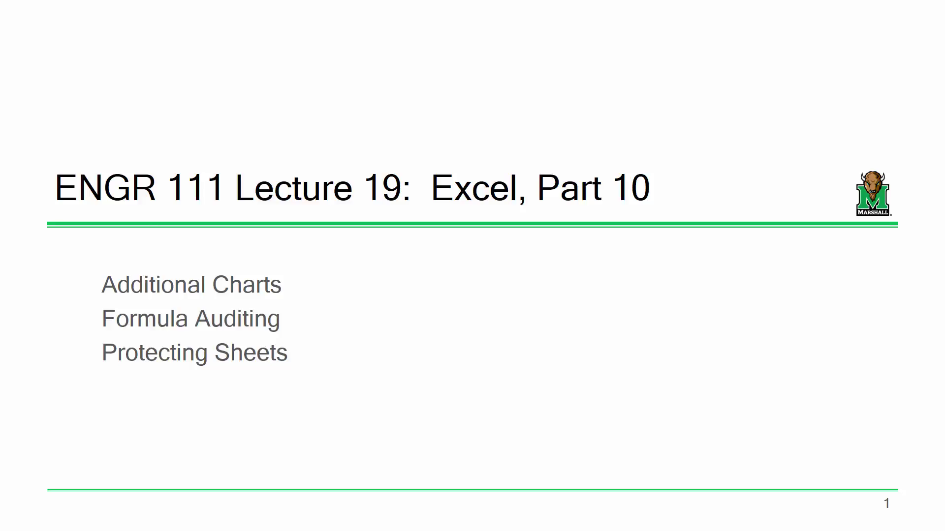
{"action": "key", "text": "Right"}
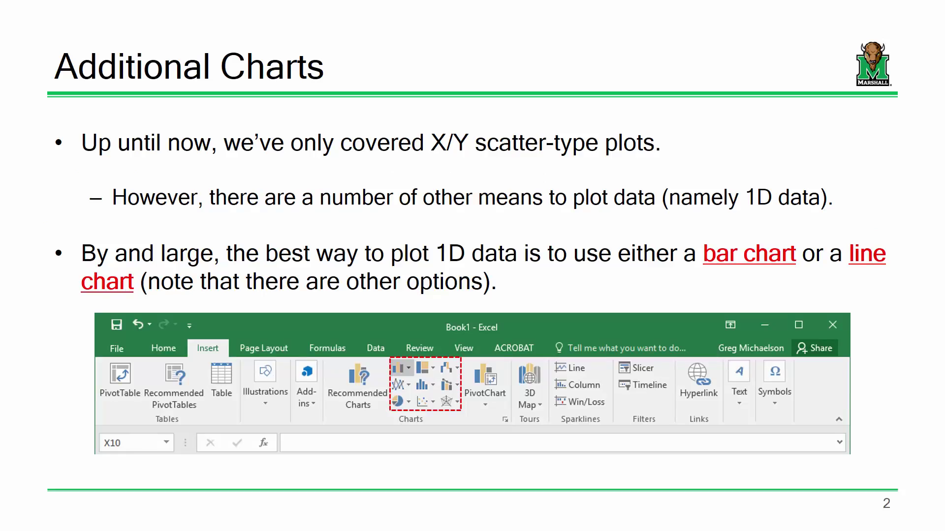
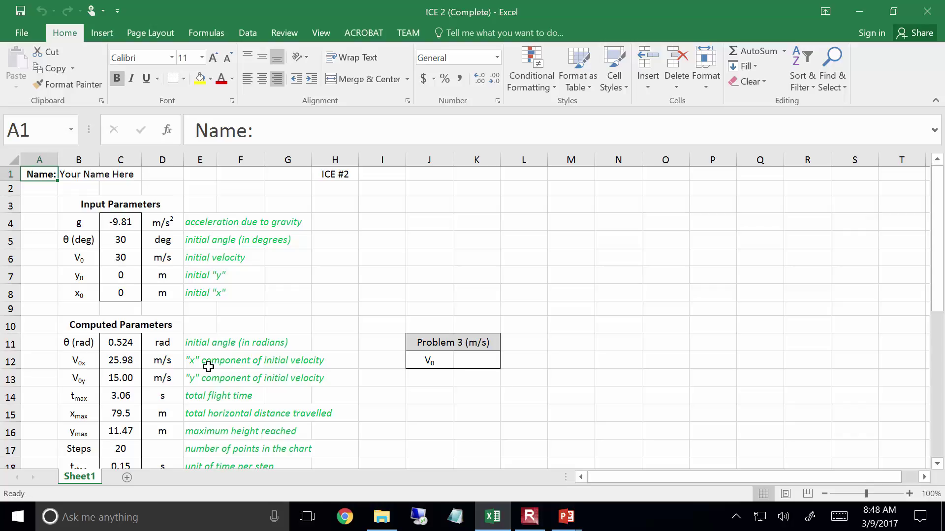
- Show the formulas in the ICE 2 (Complete) sheet, inspect the references of C12 and C15, and return to displaying values
{"action": "left_click", "coordinate": [213, 34]}
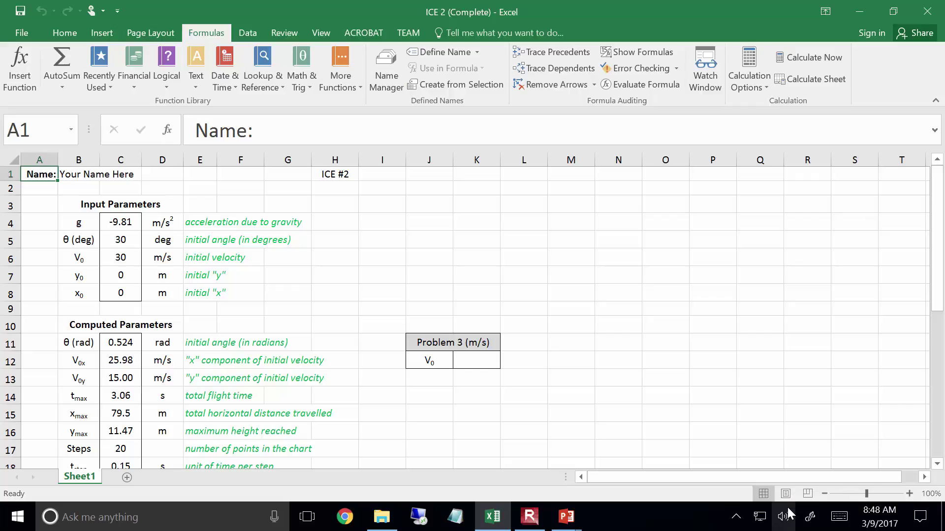
{"action": "left_click", "coordinate": [651, 52]}
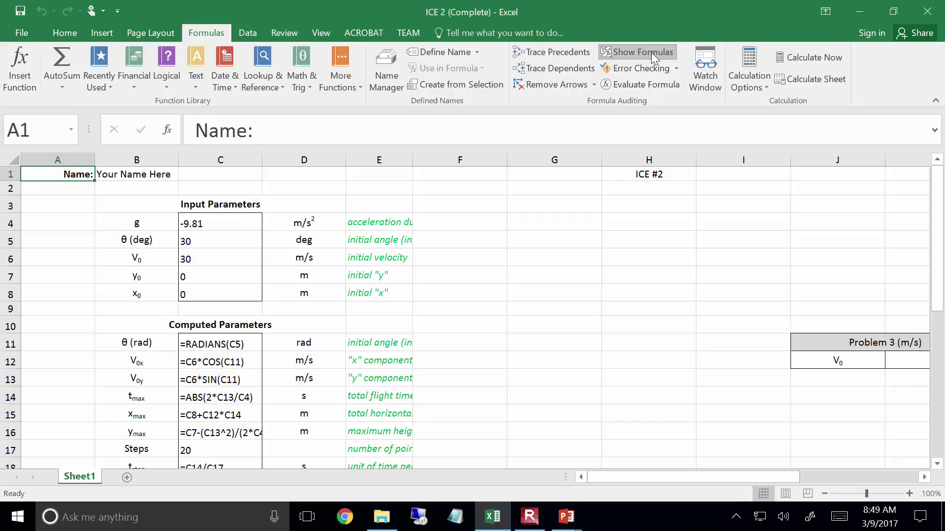
{"action": "double_click", "coordinate": [251, 359]}
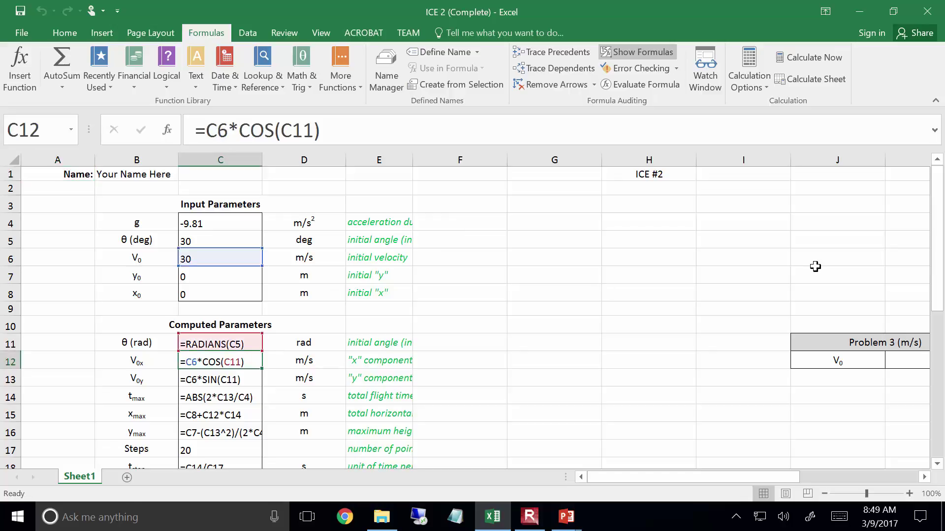
{"action": "double_click", "coordinate": [253, 414]}
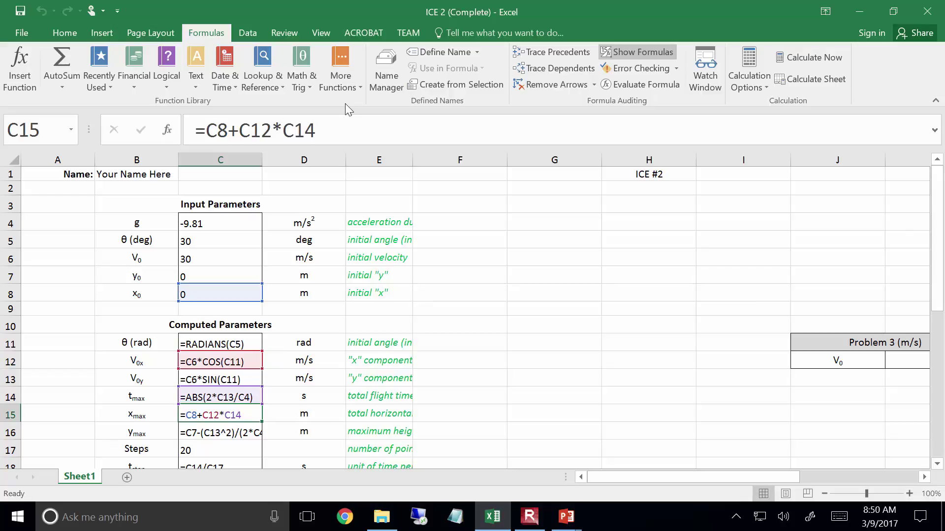
{"action": "left_click", "coordinate": [655, 54]}
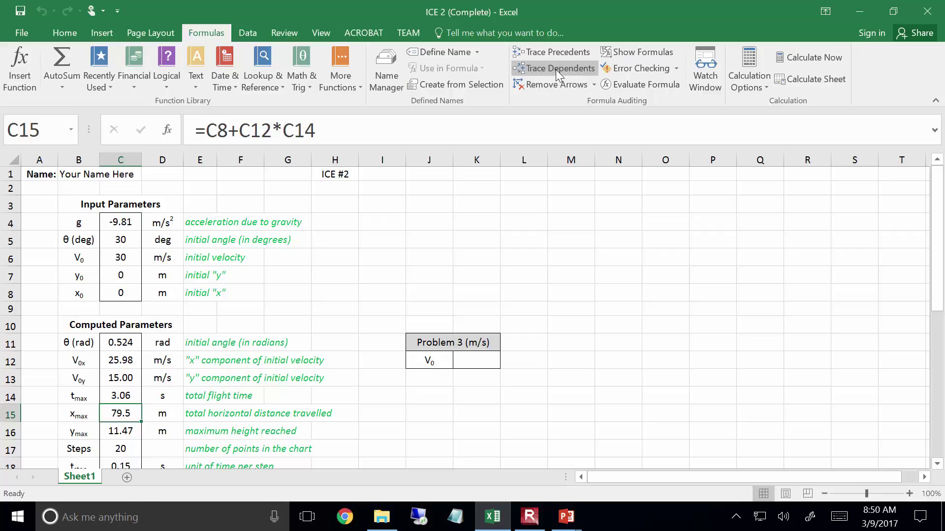
- Trace the precedents and dependents of the radian angle in cell C11, and remove the arrows
{"action": "left_click", "coordinate": [109, 344]}
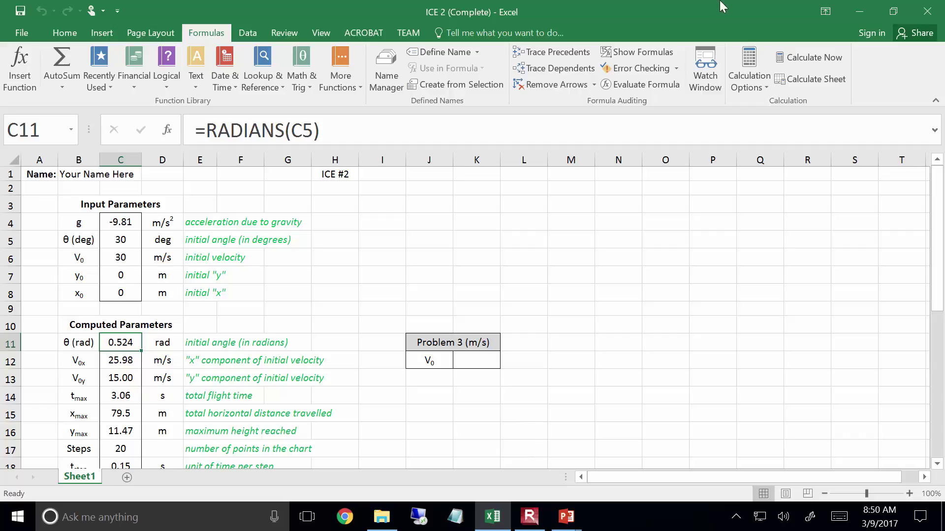
{"action": "left_click", "coordinate": [577, 57]}
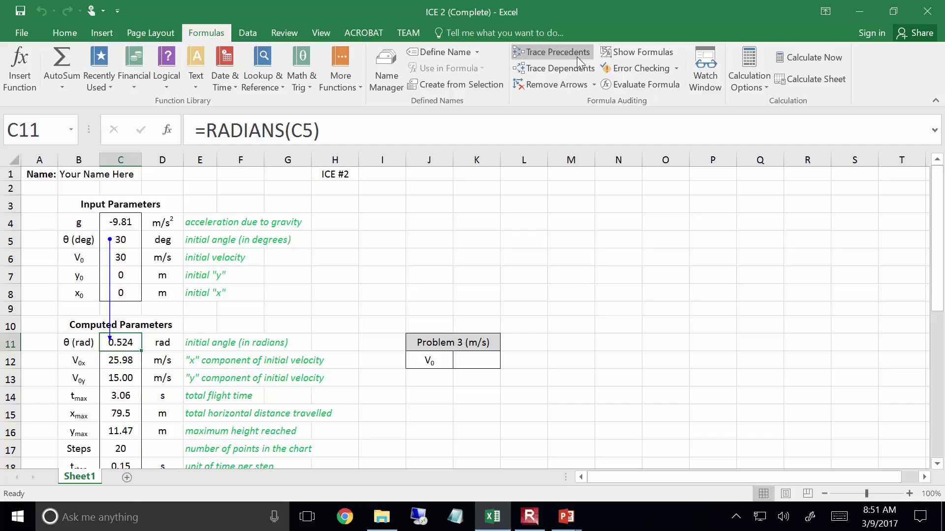
{"action": "left_click", "coordinate": [570, 72]}
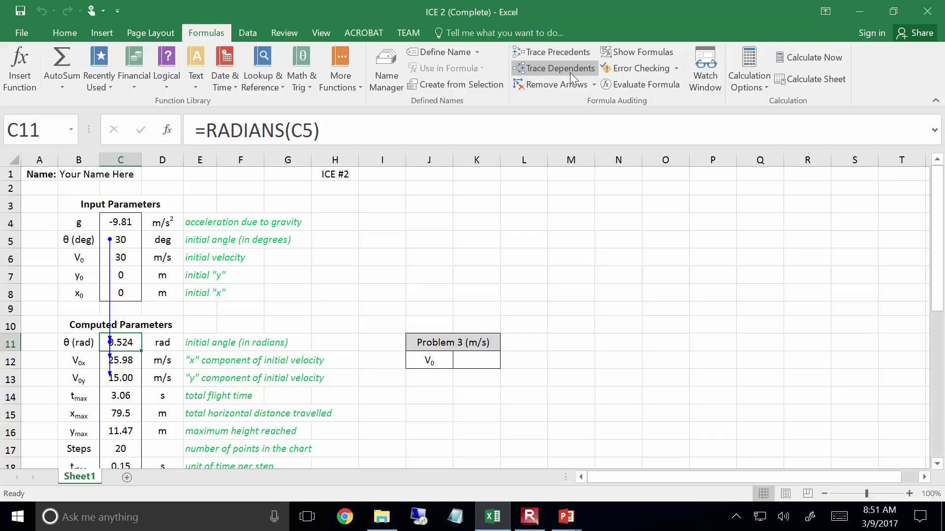
{"action": "left_click", "coordinate": [556, 84]}
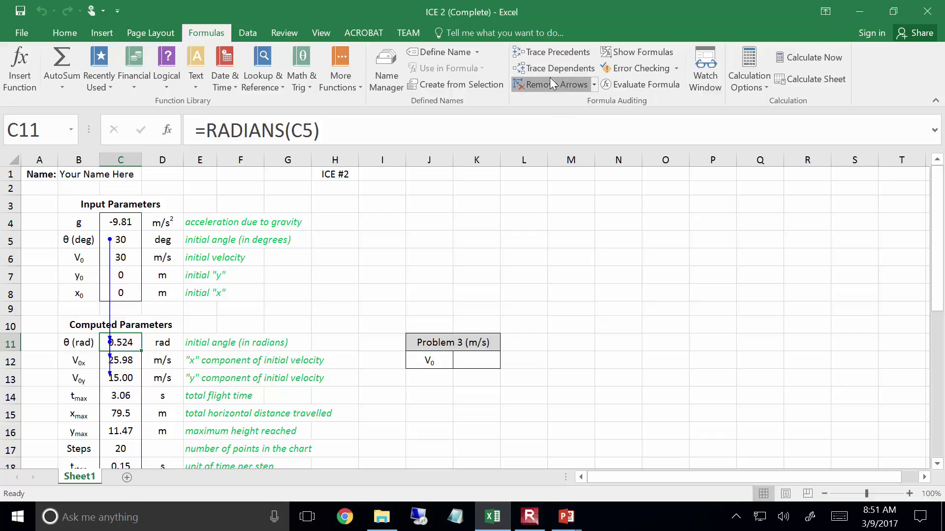
- Trace the dependents of cell C12, follow the arrows down to the plot values, and remove the arrows
{"action": "left_click", "coordinate": [125, 360]}
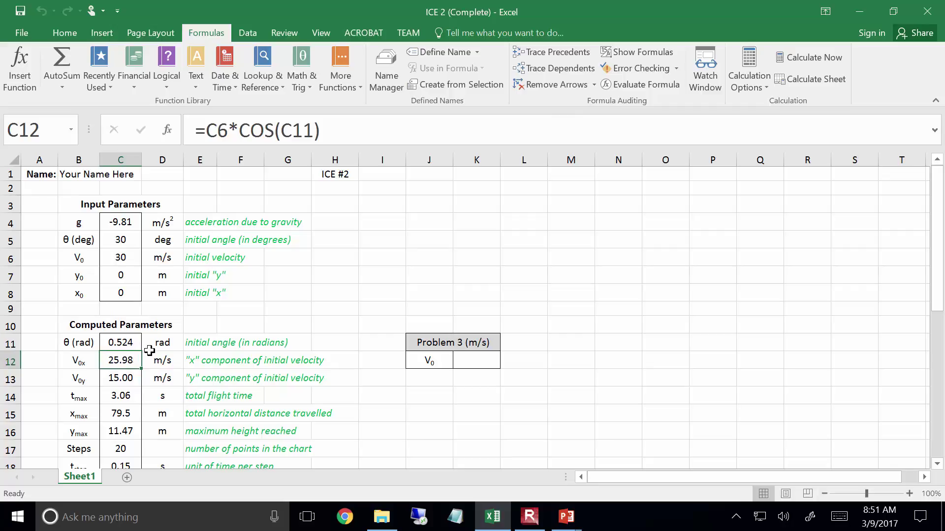
{"action": "left_click", "coordinate": [556, 69]}
{"action": "scroll", "coordinate": [237, 374], "scroll_direction": "down", "scroll_amount": 5}
{"action": "scroll", "coordinate": [236, 383], "scroll_direction": "down", "scroll_amount": 4}
{"action": "scroll", "coordinate": [236, 383], "scroll_direction": "up", "scroll_amount": 4}
{"action": "scroll", "coordinate": [236, 383], "scroll_direction": "up", "scroll_amount": 3}
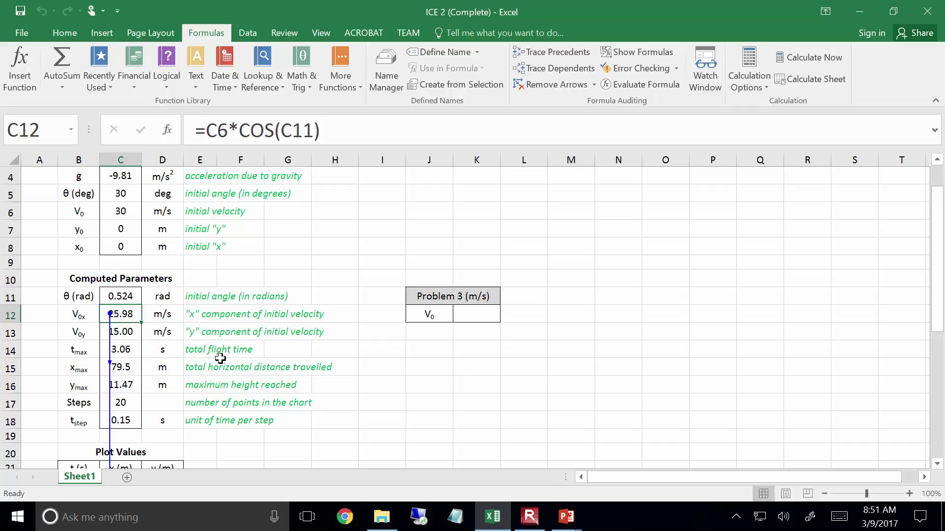
{"action": "scroll", "coordinate": [296, 411], "scroll_direction": "down", "scroll_amount": 7}
{"action": "scroll", "coordinate": [280, 407], "scroll_direction": "up", "scroll_amount": 6}
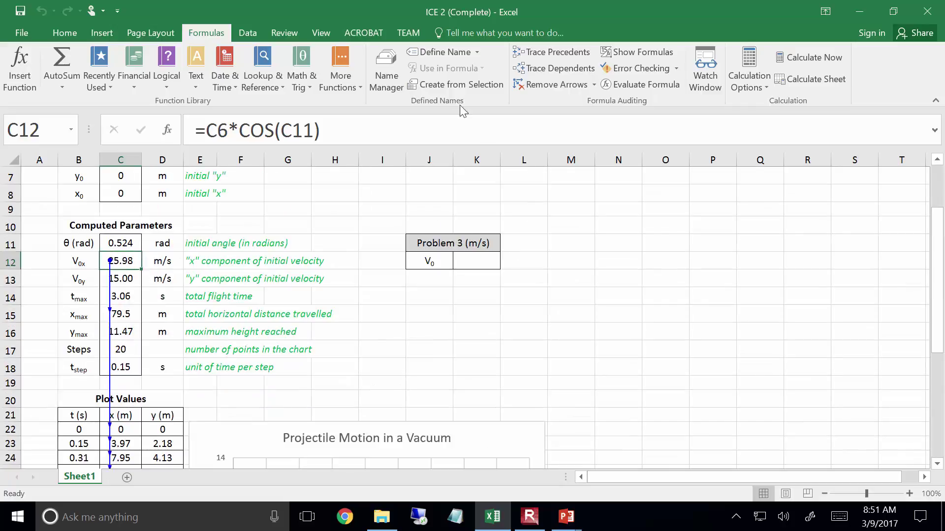
{"action": "left_click", "coordinate": [543, 88]}
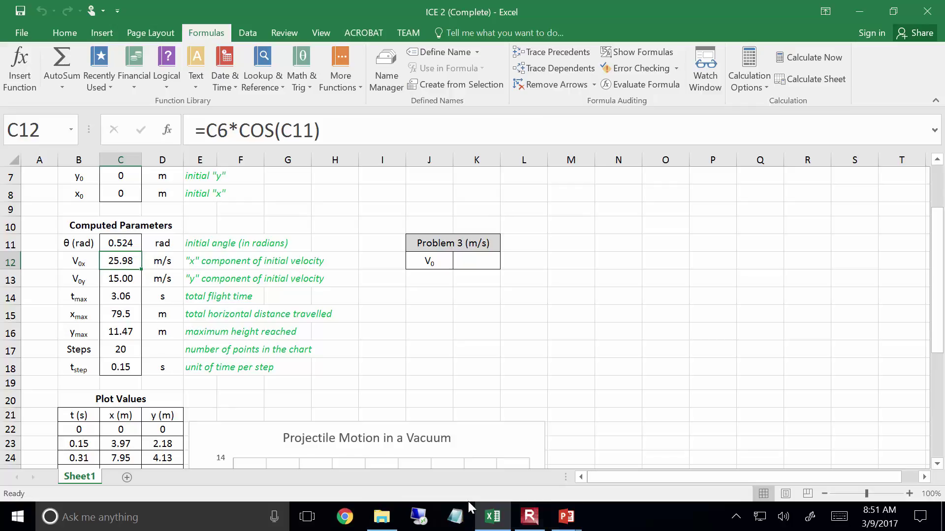
- Switch to the ENGR 111 Lecture 19 - Excel 10 presentation in PowerPoint and go to the Imbedding Excel into Word slide
{"action": "mouse_move", "coordinate": [566, 517]}
{"action": "left_click", "coordinate": [605, 460]}
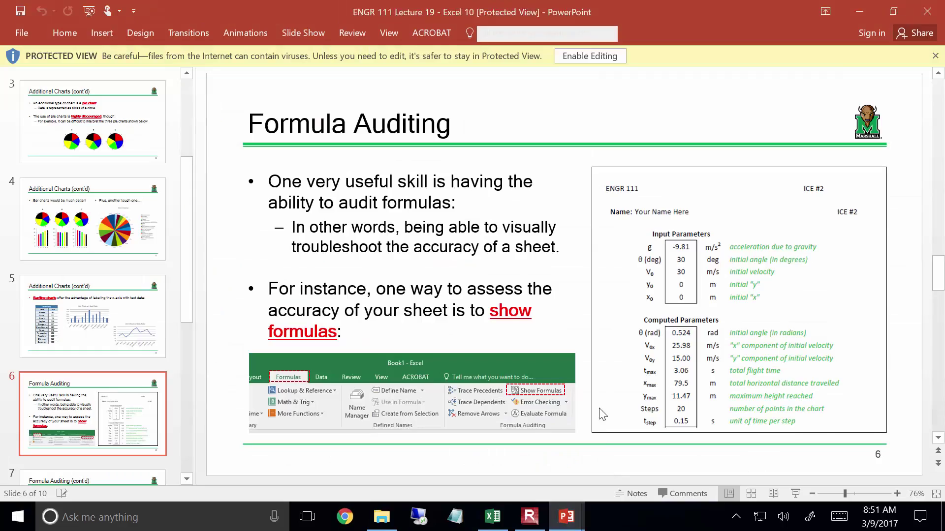
{"action": "scroll", "coordinate": [605, 460], "scroll_direction": "down", "scroll_amount": 1}
{"action": "scroll", "coordinate": [599, 408], "scroll_direction": "down", "scroll_amount": 2}
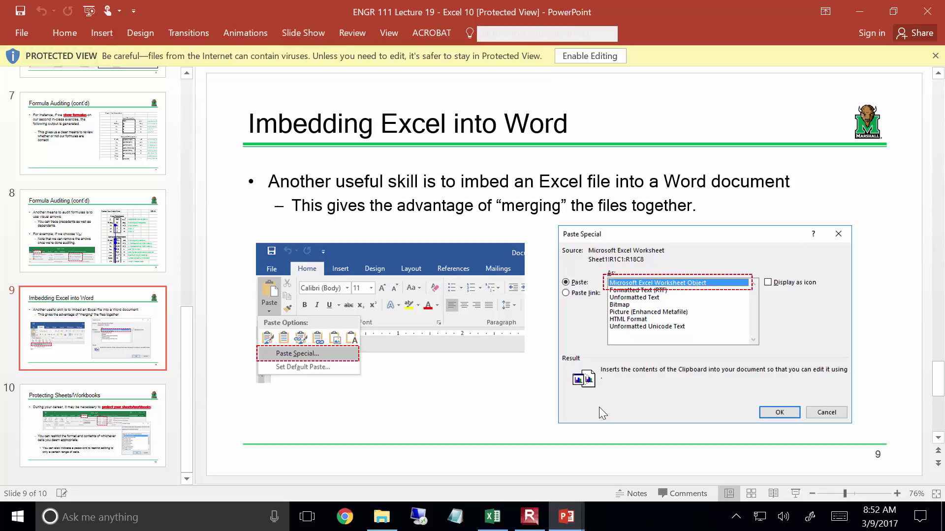
- Launch Word and create a blank document
{"action": "left_click", "coordinate": [18, 516]}
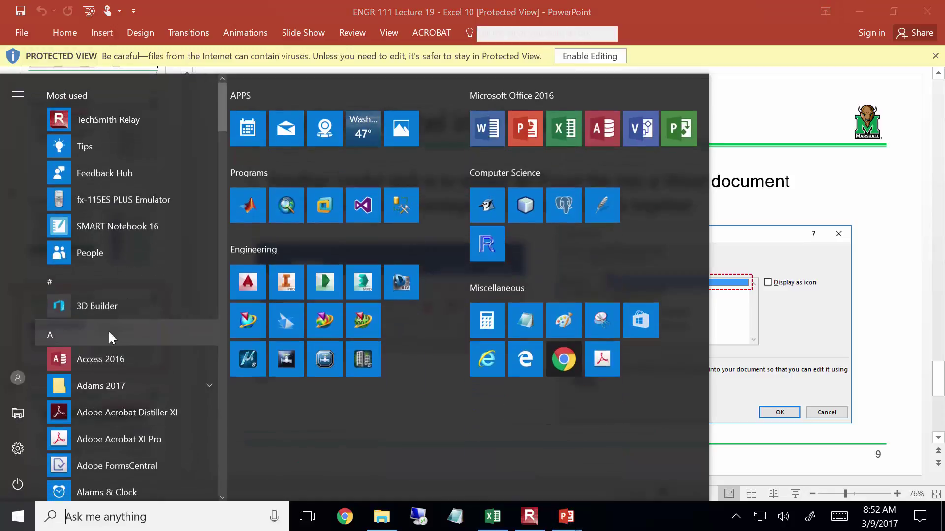
{"action": "left_click", "coordinate": [479, 130]}
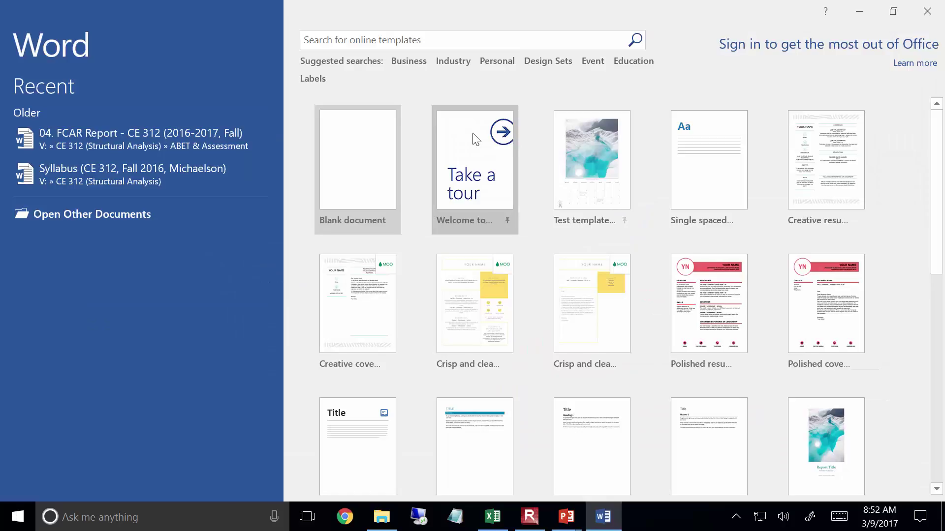
{"action": "key", "text": "Return"}
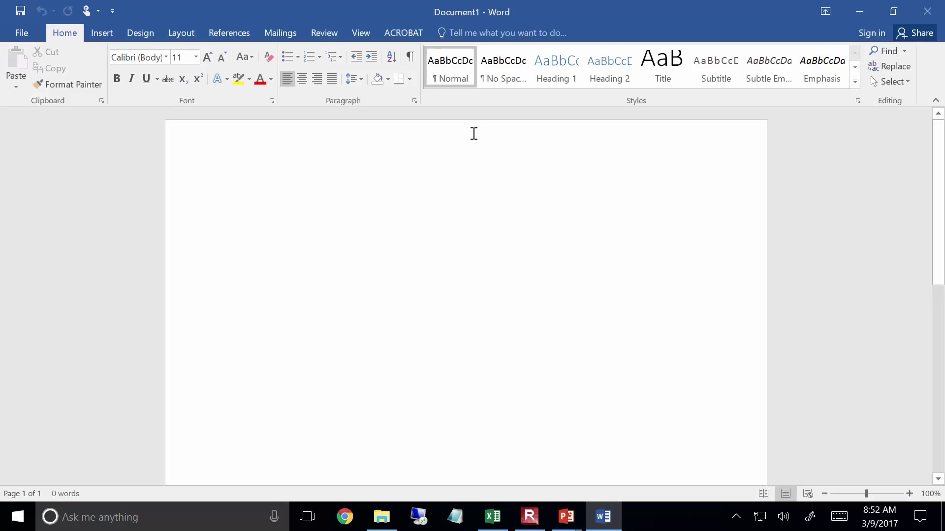
- Switch to the ICE 2 (Complete) workbook in Excel and copy the input and computed parameters in range B3:H18
{"action": "left_click", "coordinate": [493, 517]}
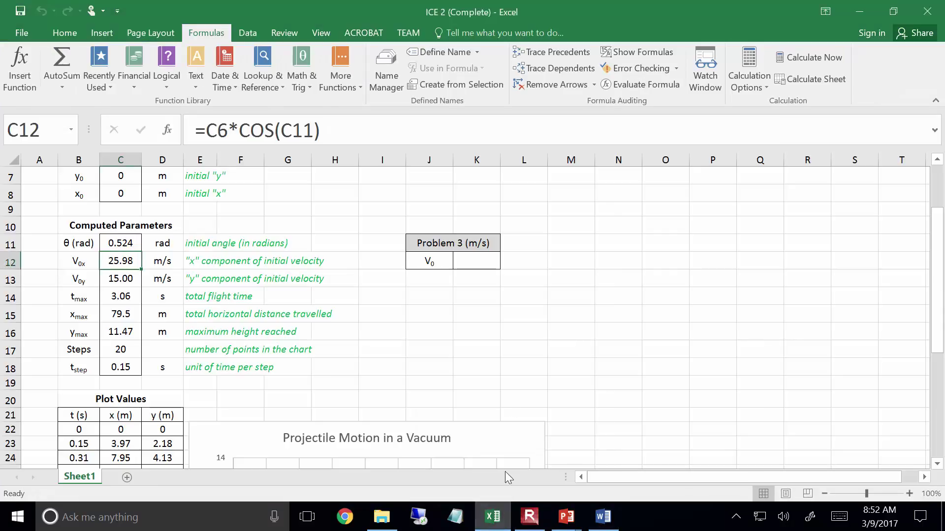
{"action": "scroll", "coordinate": [481, 387], "scroll_direction": "up", "scroll_amount": 2}
{"action": "left_click_drag", "start_coordinate": [93, 204], "coordinate": [327, 399]}
{"action": "scroll", "coordinate": [327, 399], "scroll_direction": "up", "scroll_amount": 1}
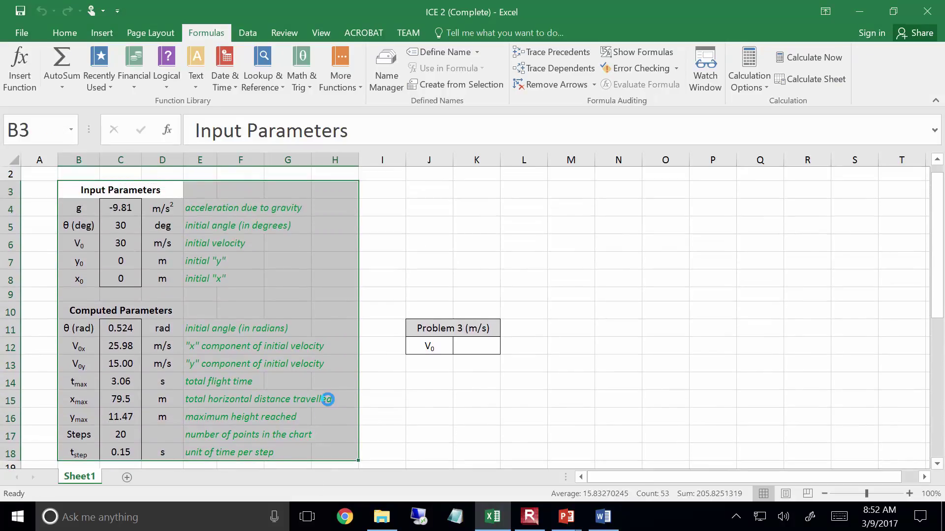
{"action": "scroll", "coordinate": [327, 399], "scroll_direction": "down", "scroll_amount": 1}
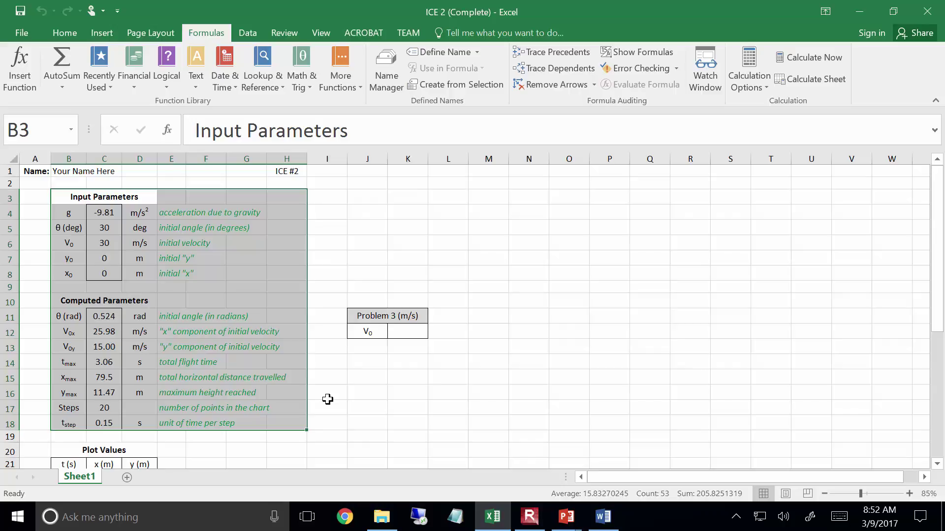
{"action": "key", "text": "ctrl+c"}
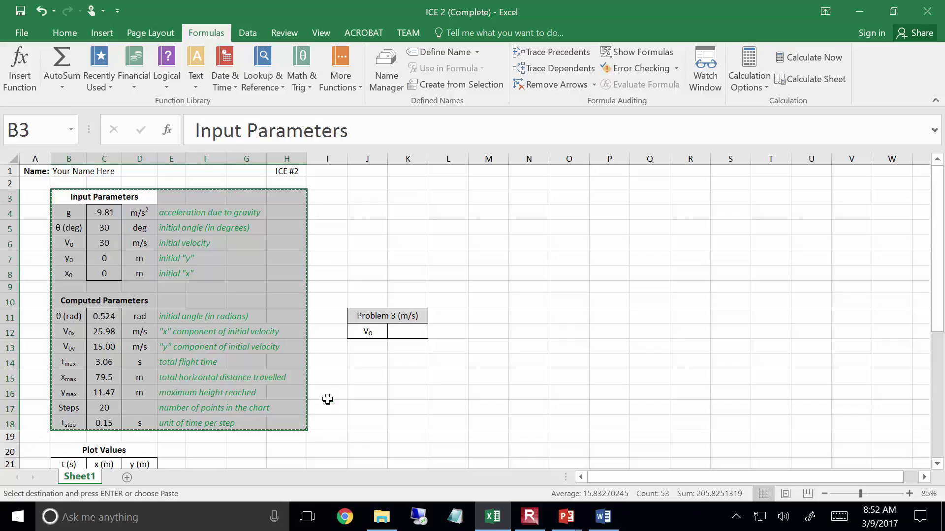
- Switch to the blank Word document, paste the copied Excel range as an ordinary table, and undo the paste
{"action": "left_click", "coordinate": [603, 517]}
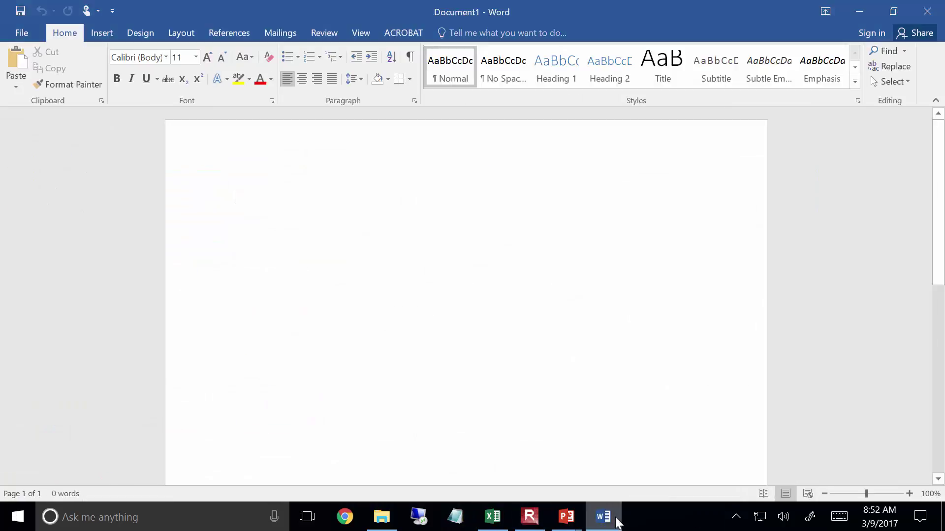
{"action": "key", "text": "ctrl+v"}
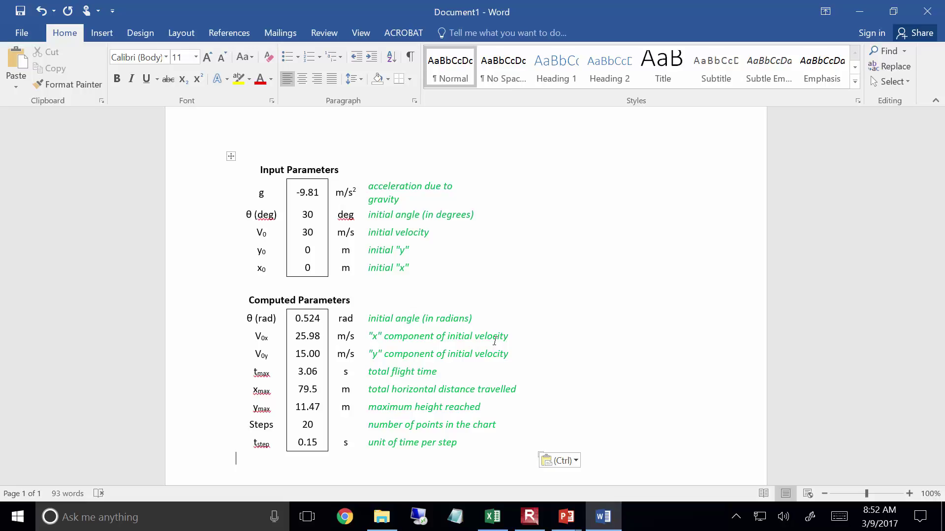
{"action": "key", "text": "ctrl+z"}
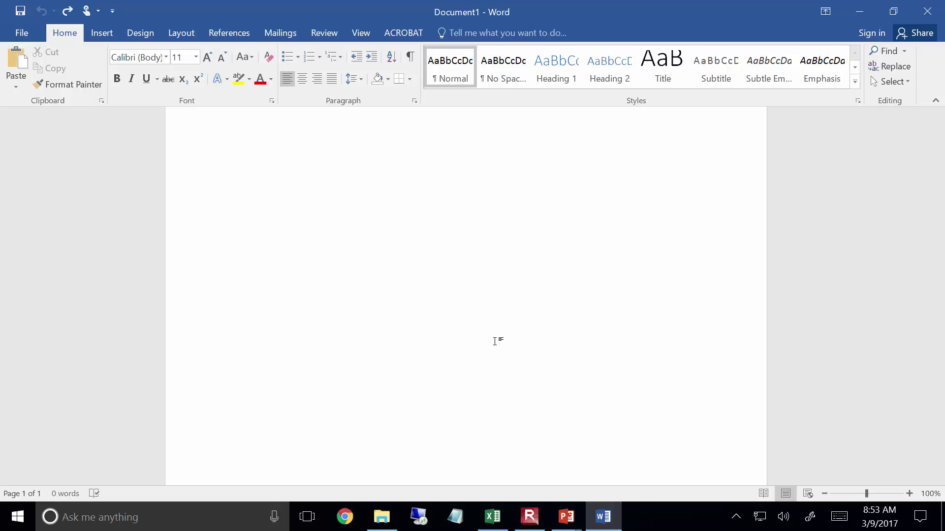
- Embed the copied parameter range in the Word document with Paste Special as a Microsoft Excel Worksheet Object
{"action": "left_click", "coordinate": [16, 85]}
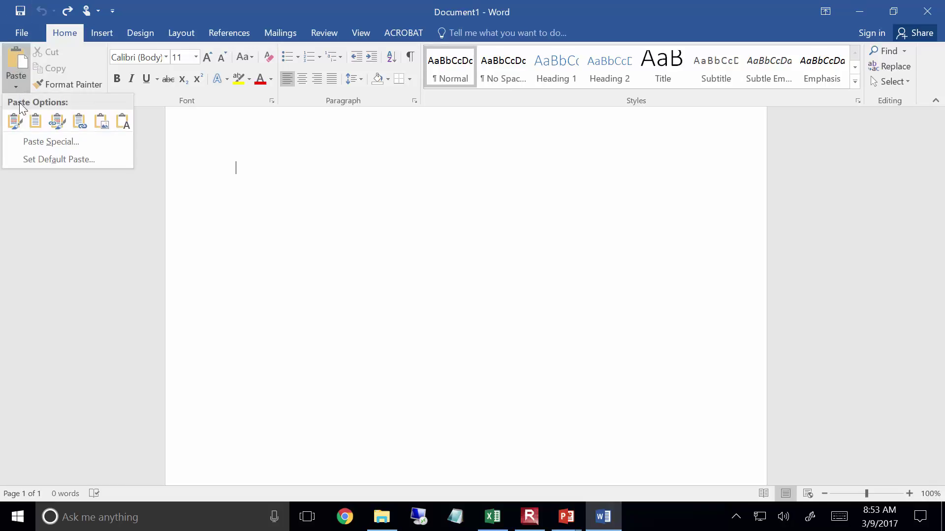
{"action": "left_click", "coordinate": [67, 144]}
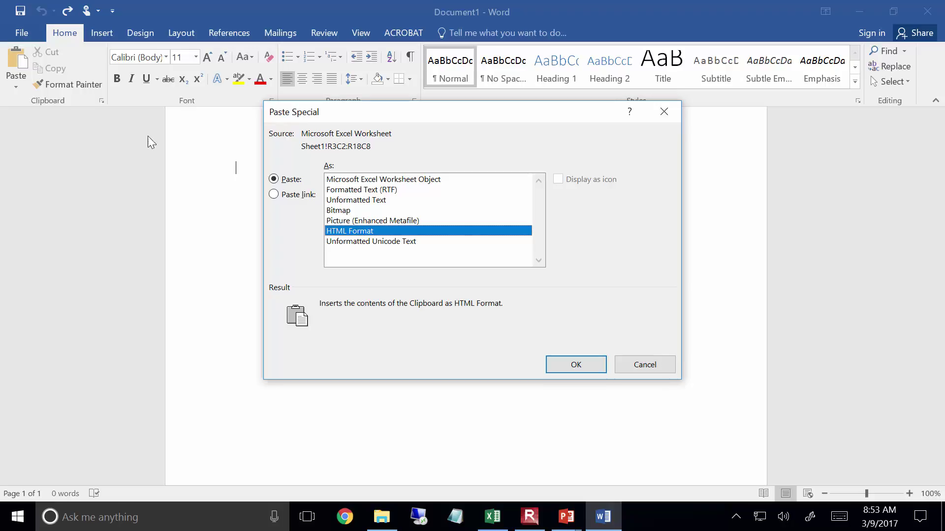
{"action": "left_click", "coordinate": [385, 180]}
{"action": "left_click", "coordinate": [577, 365]}
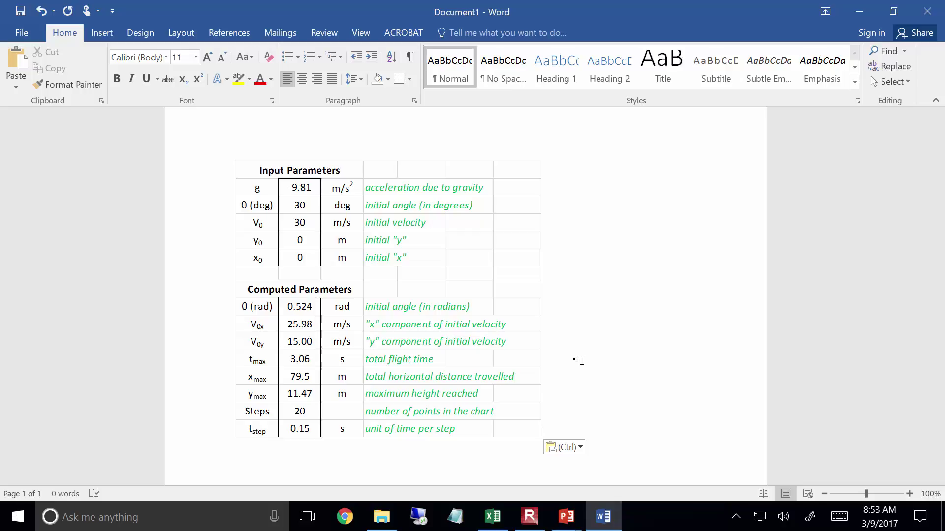
- Open the embedded worksheet object for in-place Excel editing and return to the Word document without changing it
{"action": "double_click", "coordinate": [428, 386]}
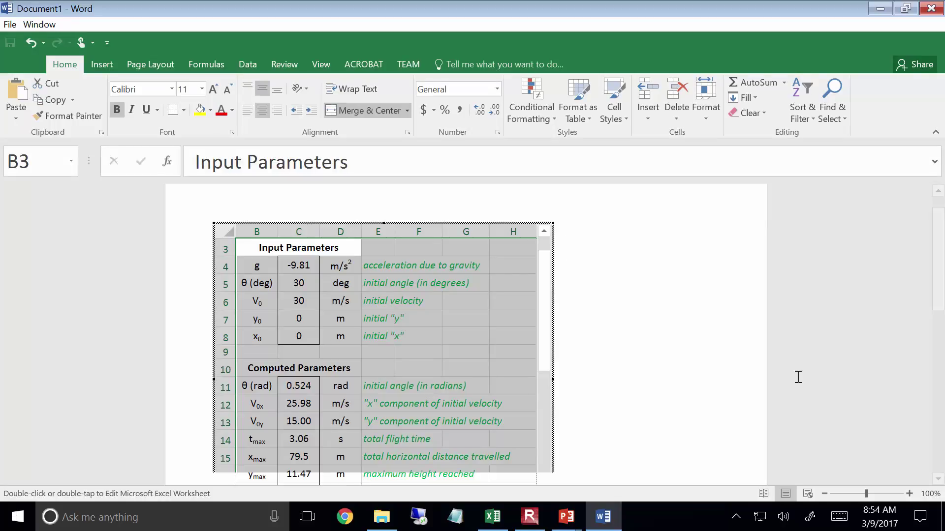
{"action": "left_click", "coordinate": [696, 308]}
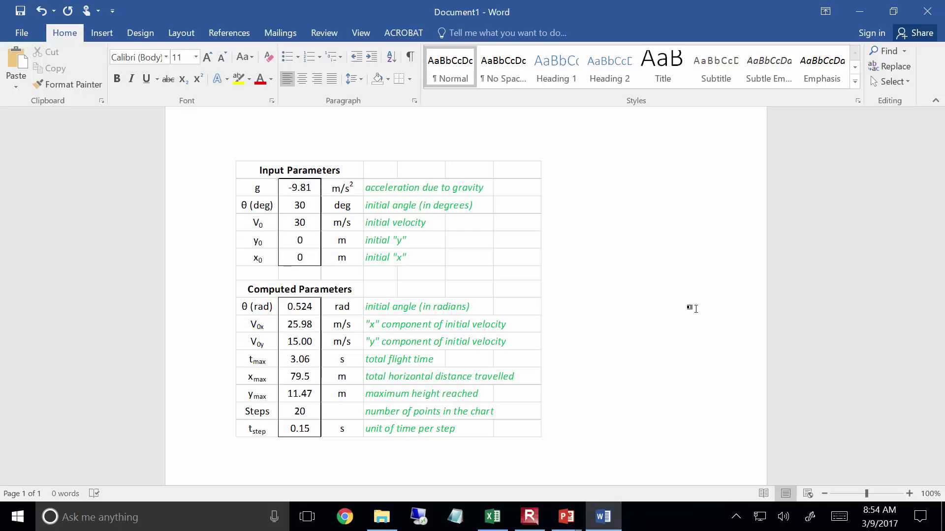
- Switch to the ENGR 111 Lecture 19 - Excel 10 presentation in PowerPoint and go to the Protecting Sheets/Workbooks slide
{"action": "left_click", "coordinate": [565, 517]}
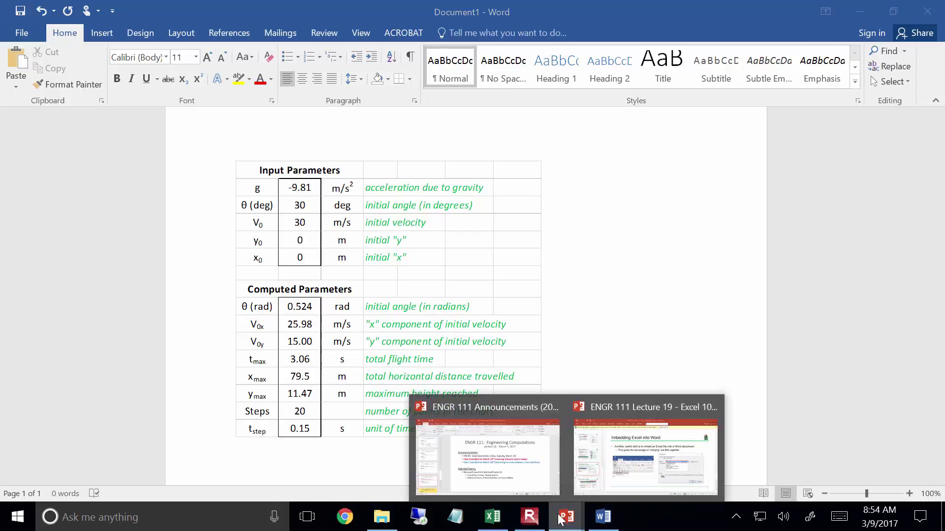
{"action": "left_click", "coordinate": [612, 461]}
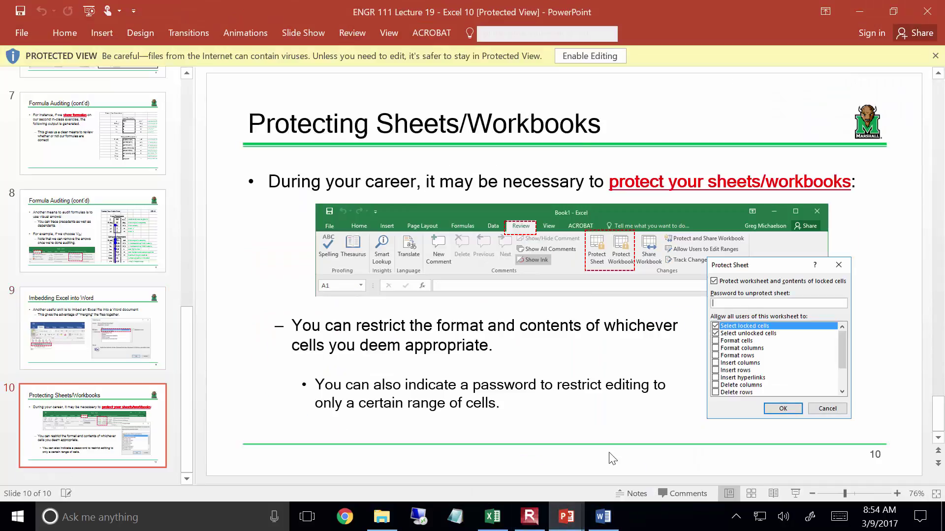